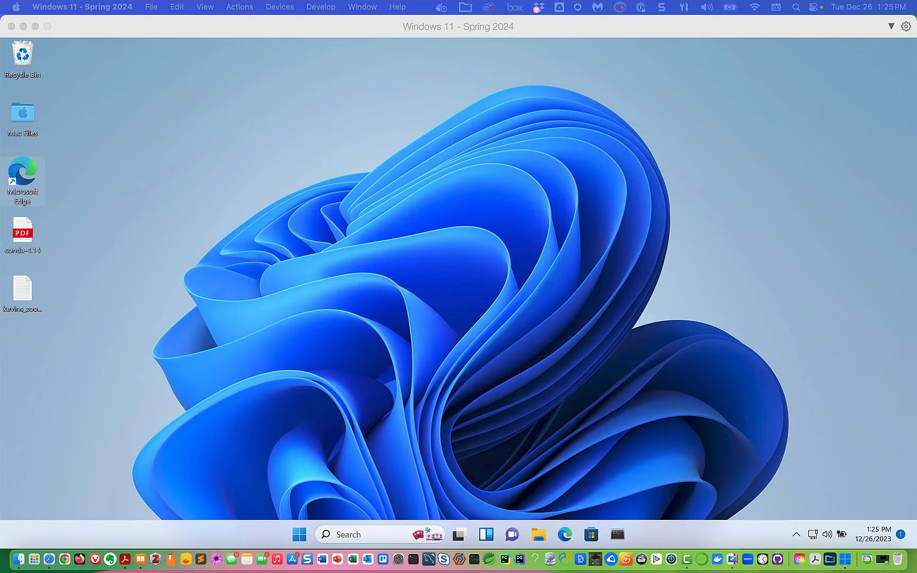
- Move the Acrobat instructions window to the upper left and scroll to page 2's Installing PyCharm Professional section
{"action": "left_click_drag", "start_coordinate": [915, 170], "coordinate": [554, 50]}
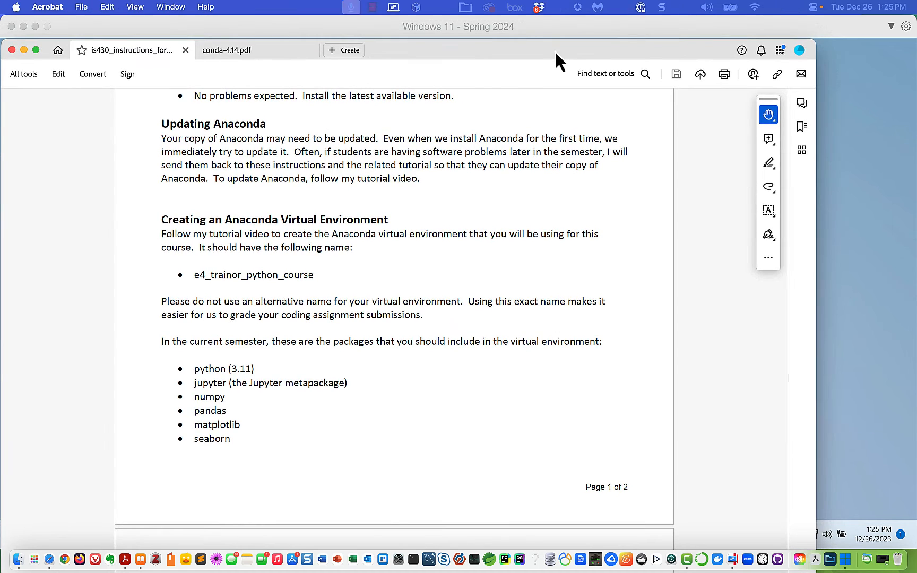
{"action": "scroll", "coordinate": [507, 196], "scroll_direction": "up", "scroll_amount": 5}
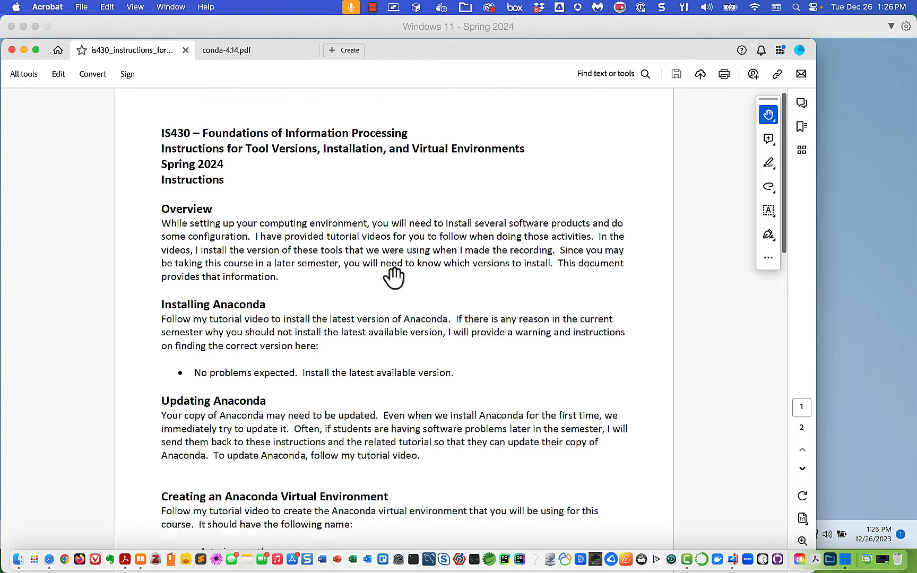
{"action": "scroll", "coordinate": [394, 276], "scroll_direction": "down", "scroll_amount": 5}
{"action": "scroll", "coordinate": [393, 275], "scroll_direction": "down", "scroll_amount": 5}
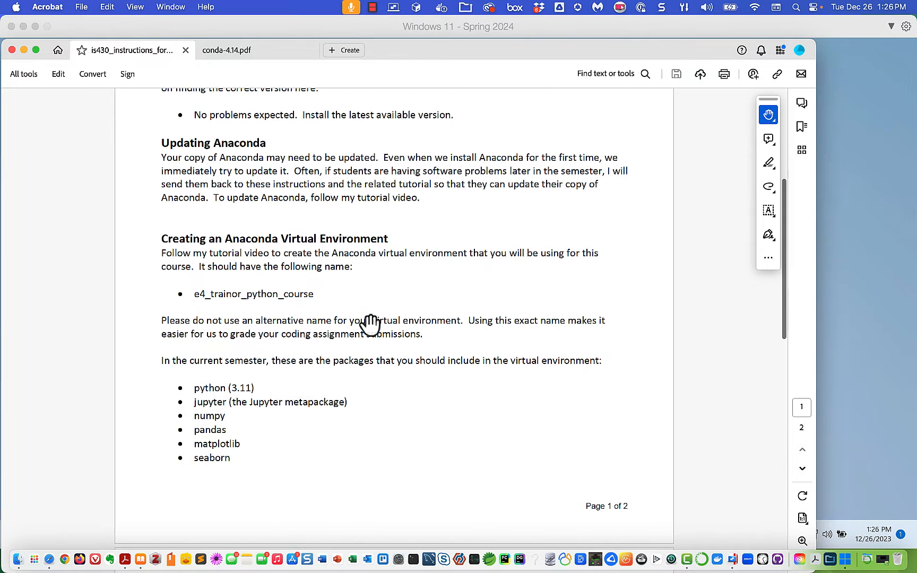
{"action": "scroll", "coordinate": [371, 323], "scroll_direction": "down", "scroll_amount": 10}
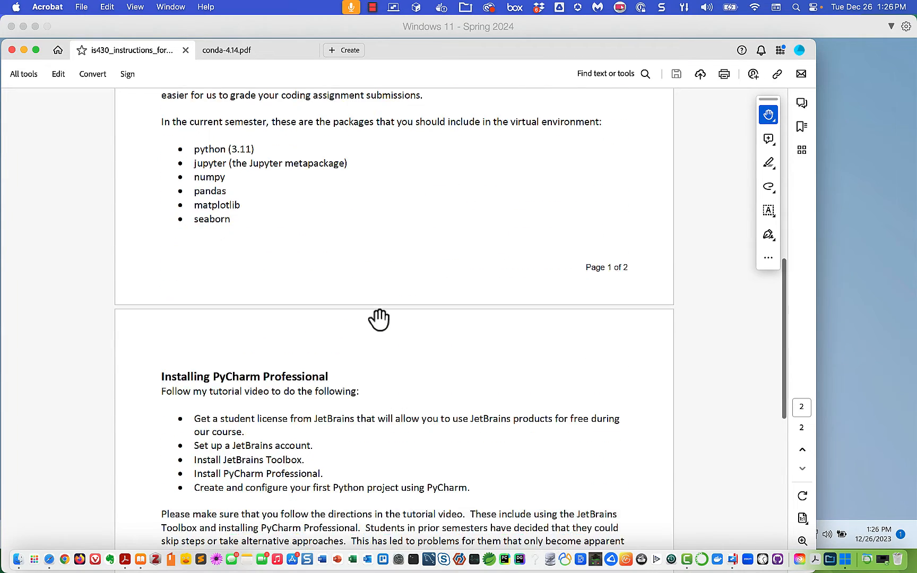
{"action": "scroll", "coordinate": [379, 322], "scroll_direction": "down", "scroll_amount": 6}
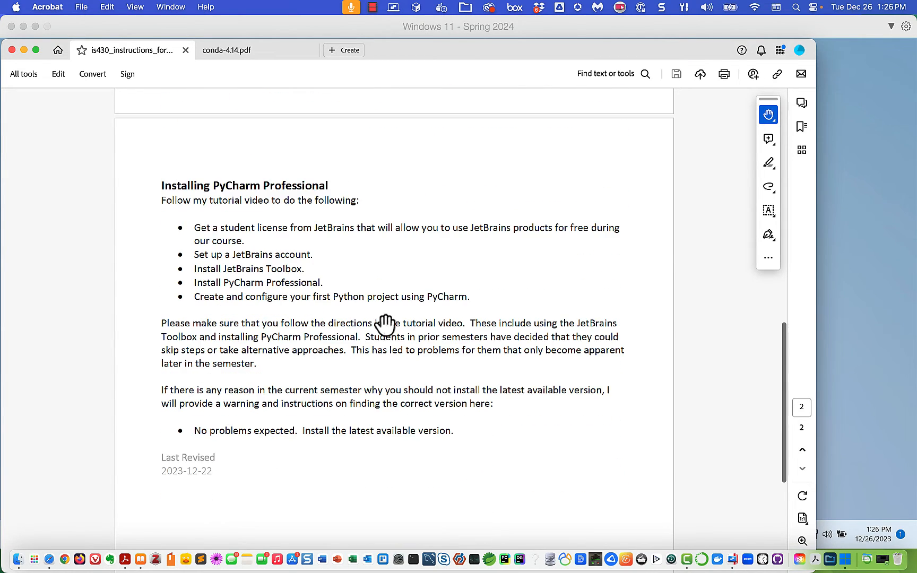
{"action": "scroll", "coordinate": [387, 321], "scroll_direction": "down", "scroll_amount": 1}
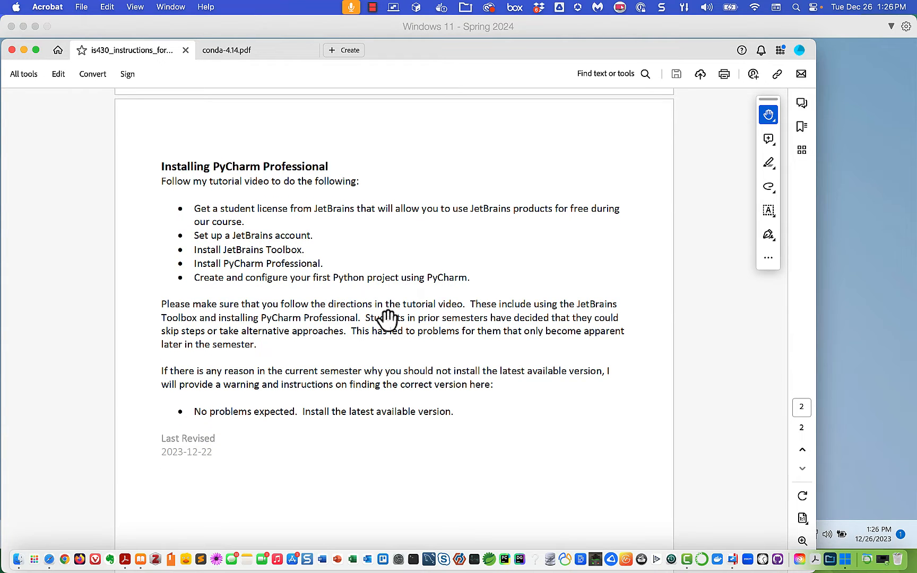
{"action": "scroll", "coordinate": [388, 319], "scroll_direction": "down", "scroll_amount": 2}
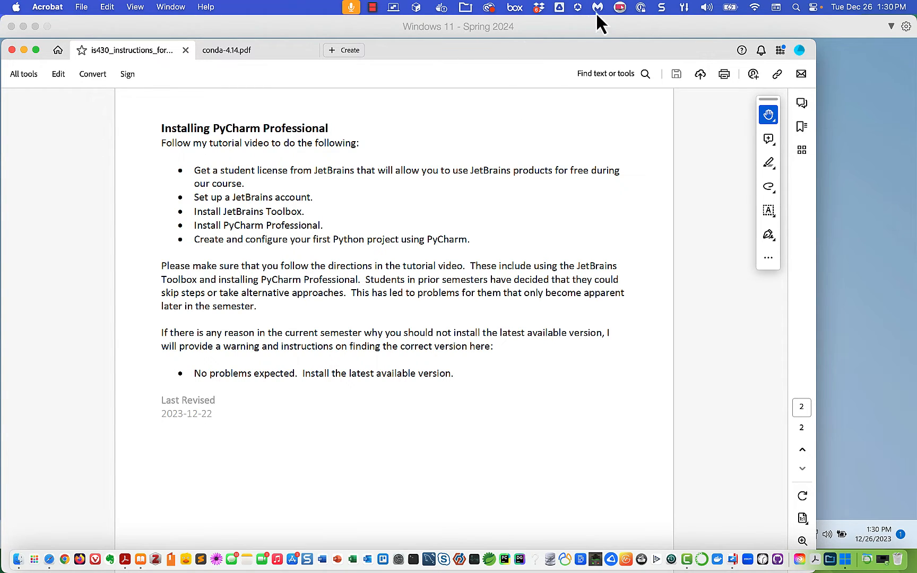
- Launch Edge from the VM desktop and search Bing for 'jetbrains student license'
{"action": "double_click", "coordinate": [553, 45]}
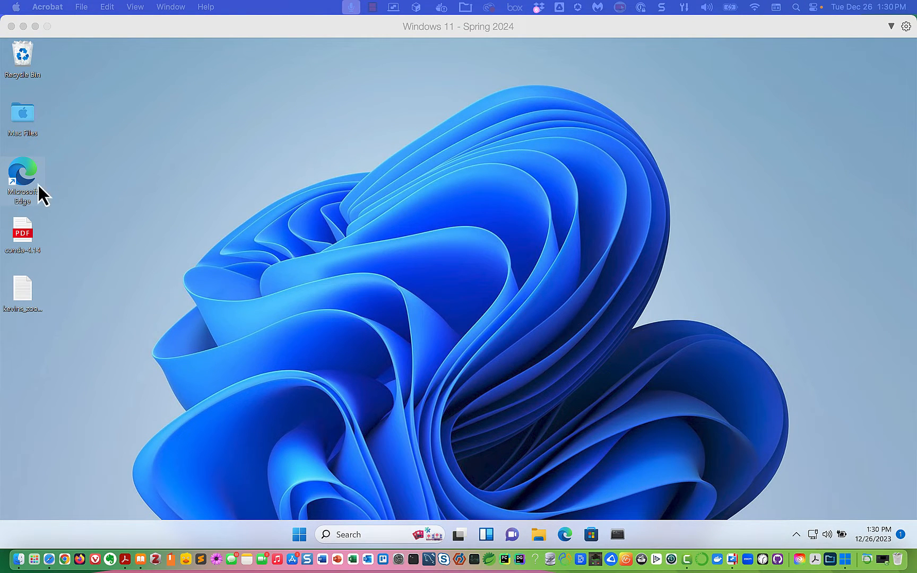
{"action": "left_click", "coordinate": [21, 168]}
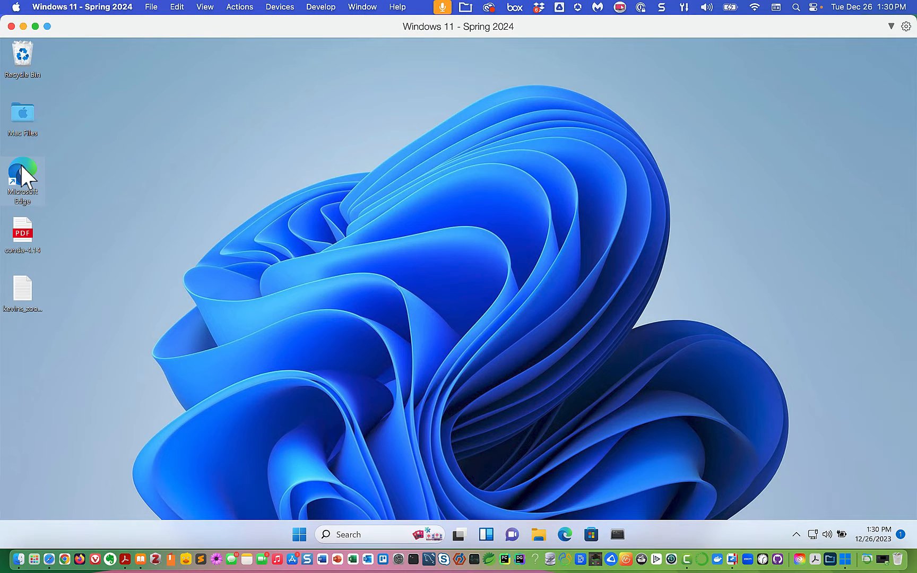
{"action": "double_click", "coordinate": [20, 166]}
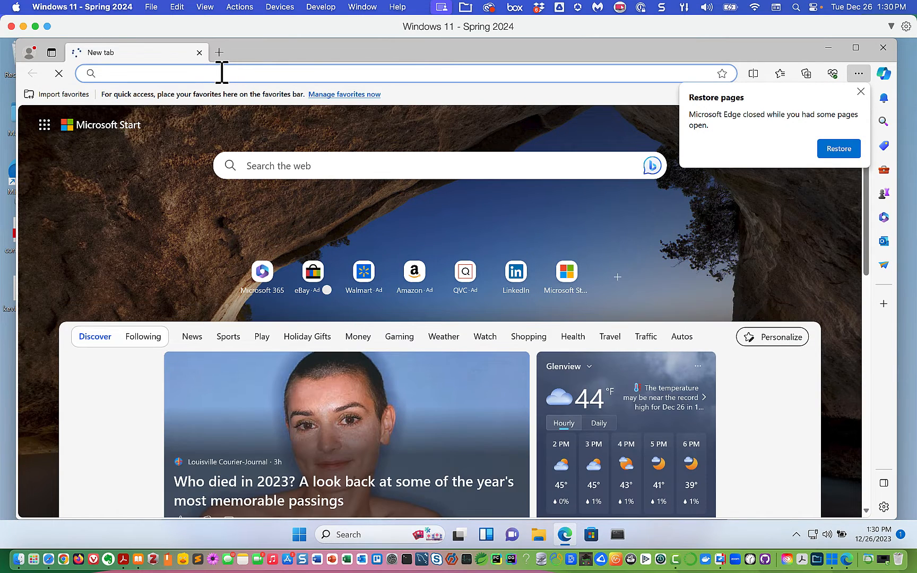
{"action": "left_click", "coordinate": [222, 72]}
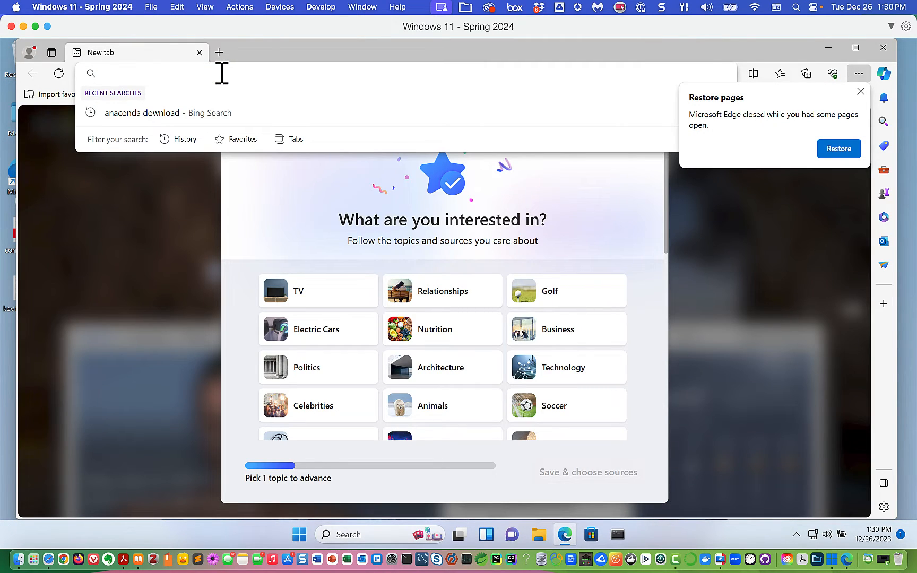
{"action": "type", "text": "jetbrains"}
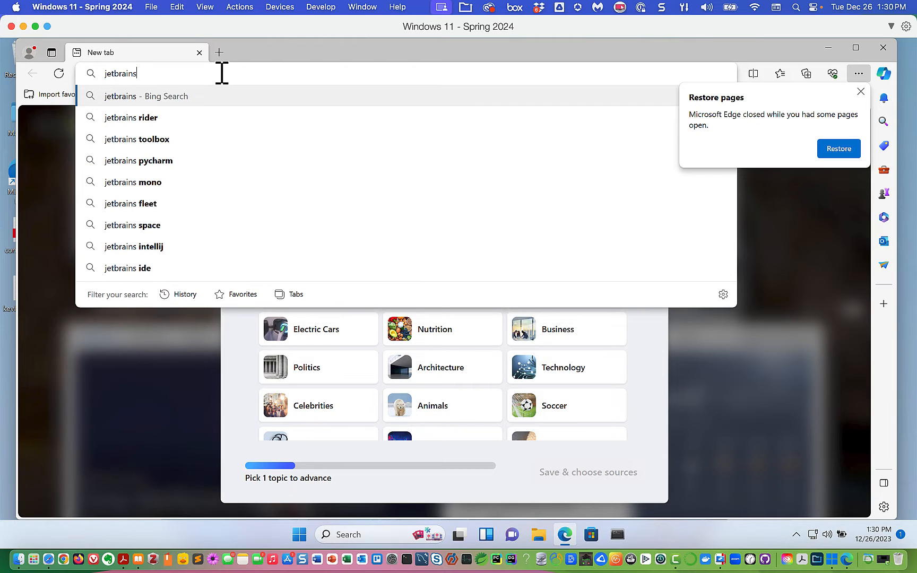
{"action": "type", "text": " student lic"}
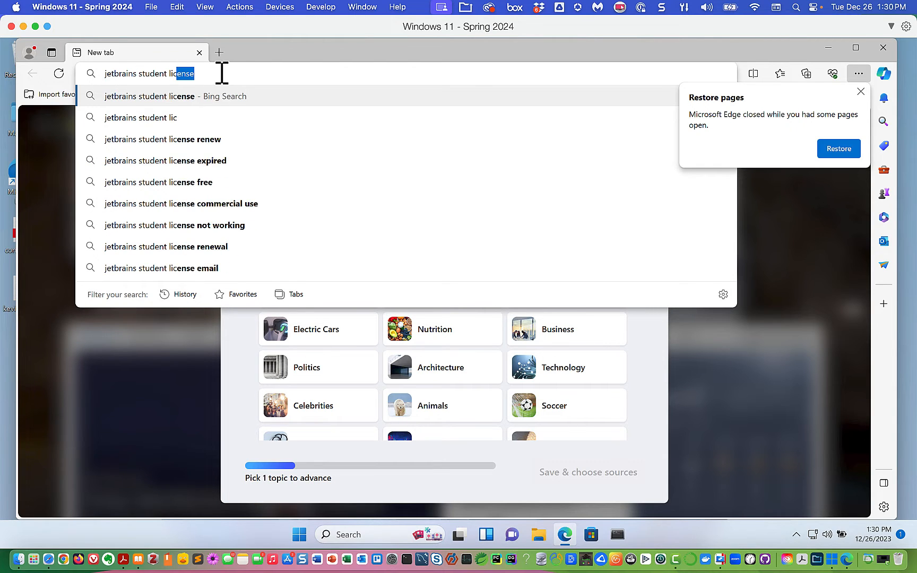
{"action": "type", "text": "ense"}
{"action": "key", "text": "Return"}
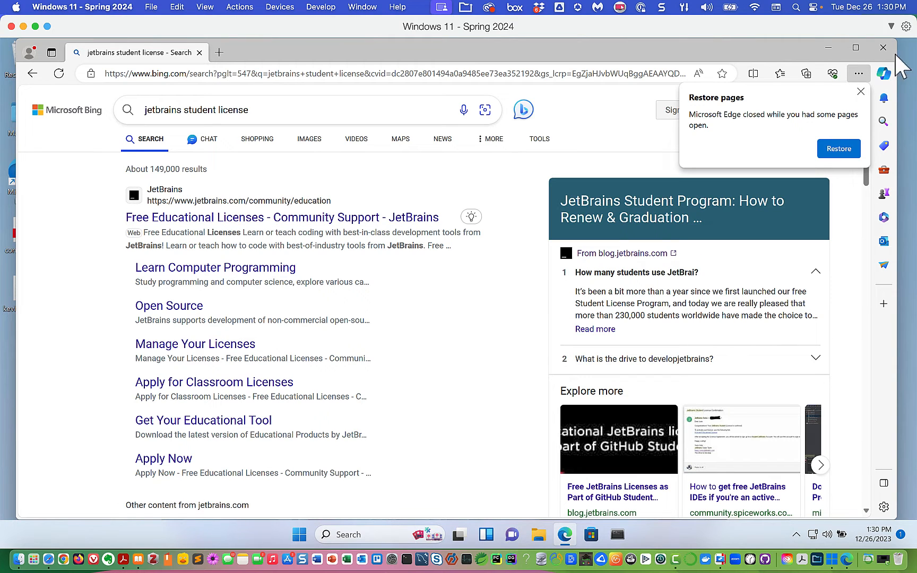
- Dismiss the restore-pages prompt and open the 'JetBrains Educational License and Graduation Discount' result
{"action": "left_click", "coordinate": [860, 91]}
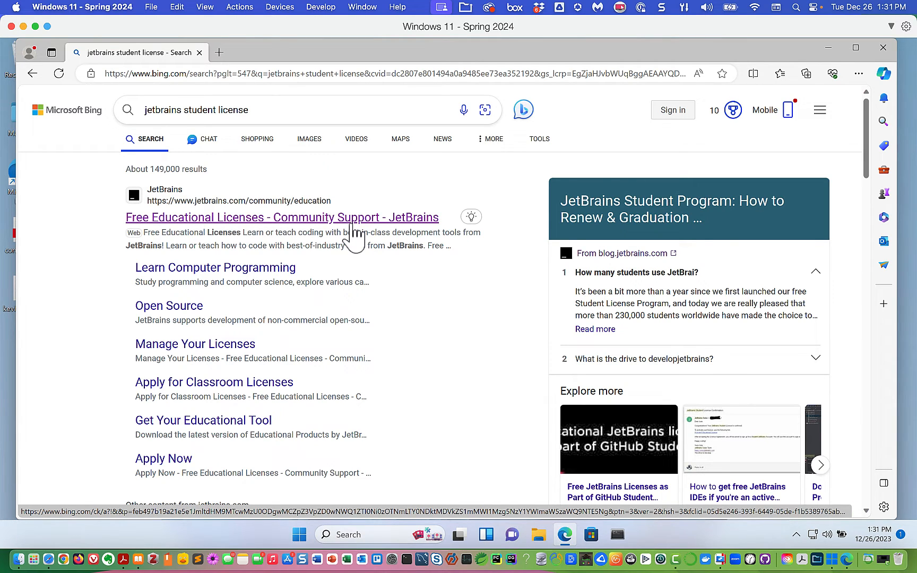
{"action": "scroll", "coordinate": [313, 289], "scroll_direction": "down", "scroll_amount": 6}
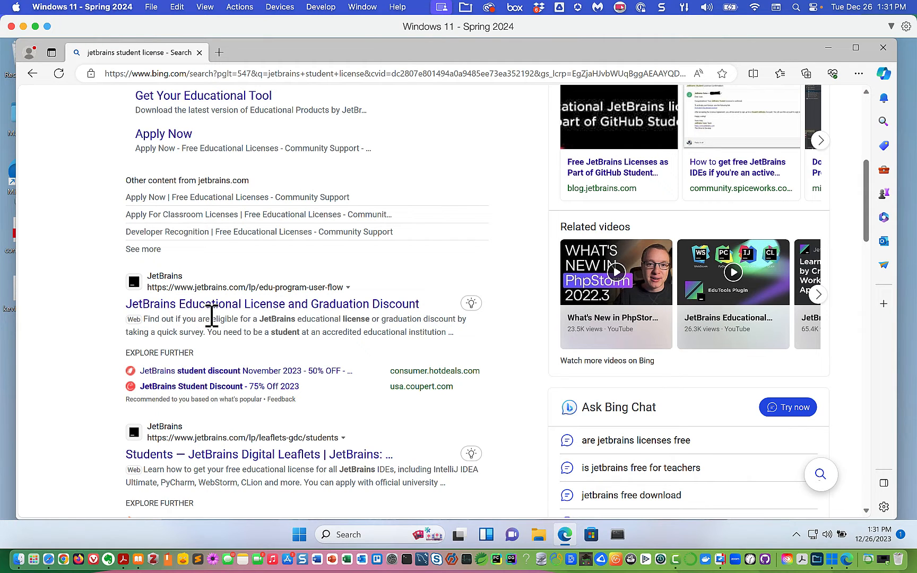
{"action": "left_click", "coordinate": [299, 304]}
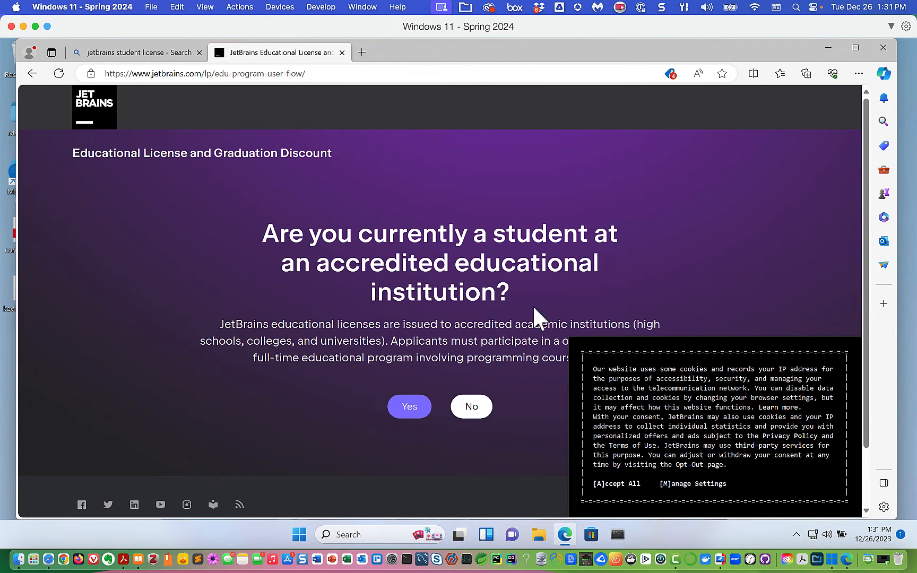
- Accept cookies and answer Yes to current student, first-time applicant, and valid university email
{"action": "left_click", "coordinate": [632, 484]}
{"action": "left_click", "coordinate": [421, 406]}
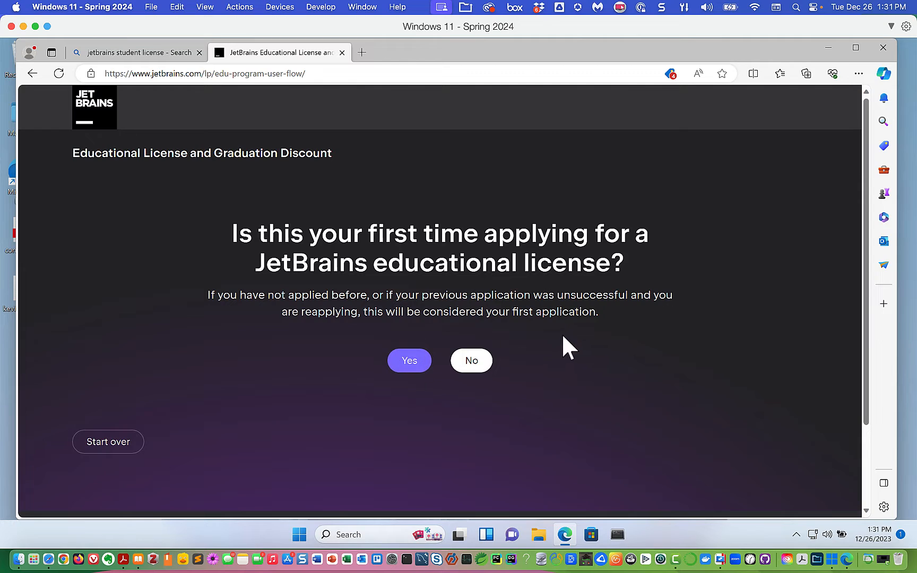
{"action": "left_click", "coordinate": [410, 361]}
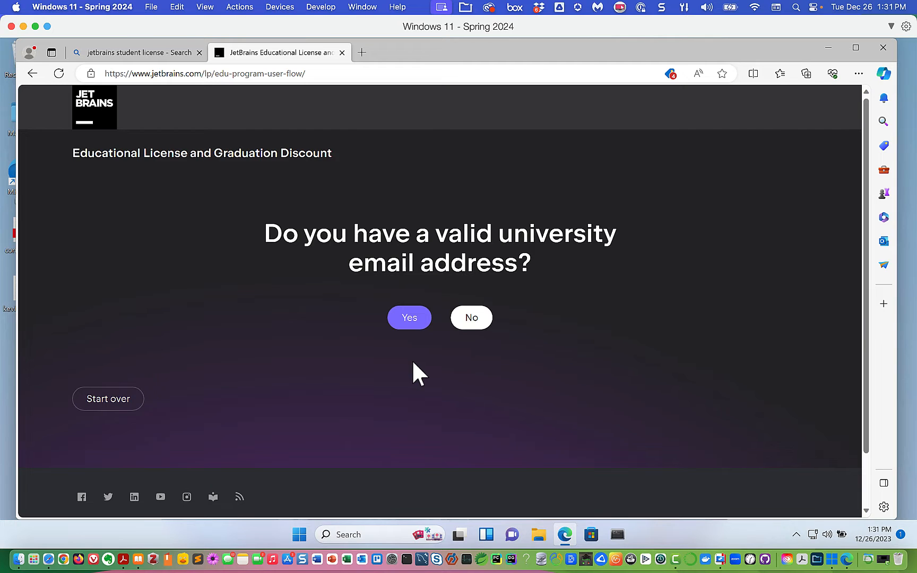
{"action": "left_click", "coordinate": [411, 321]}
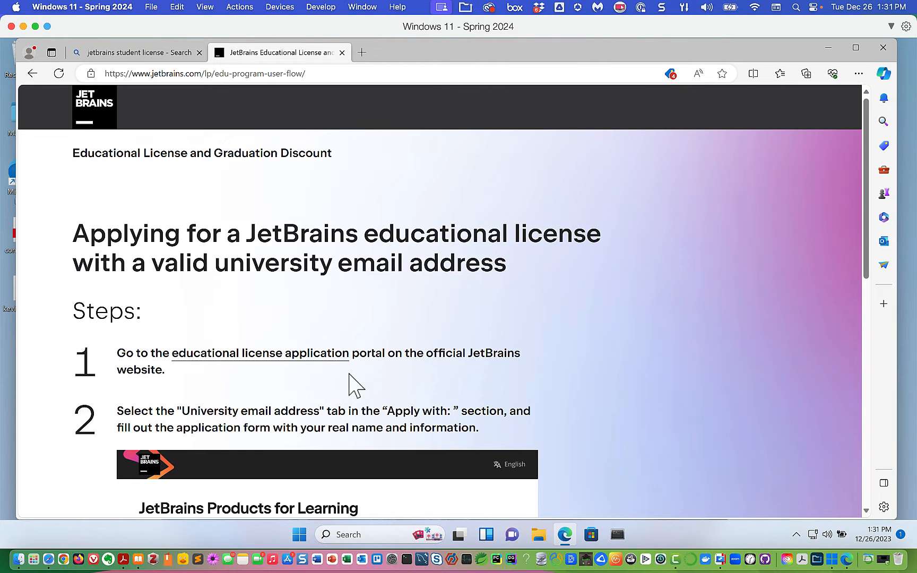
- Open the educational license application form, agree to the feedback notice, and scroll down
{"action": "left_click", "coordinate": [247, 356]}
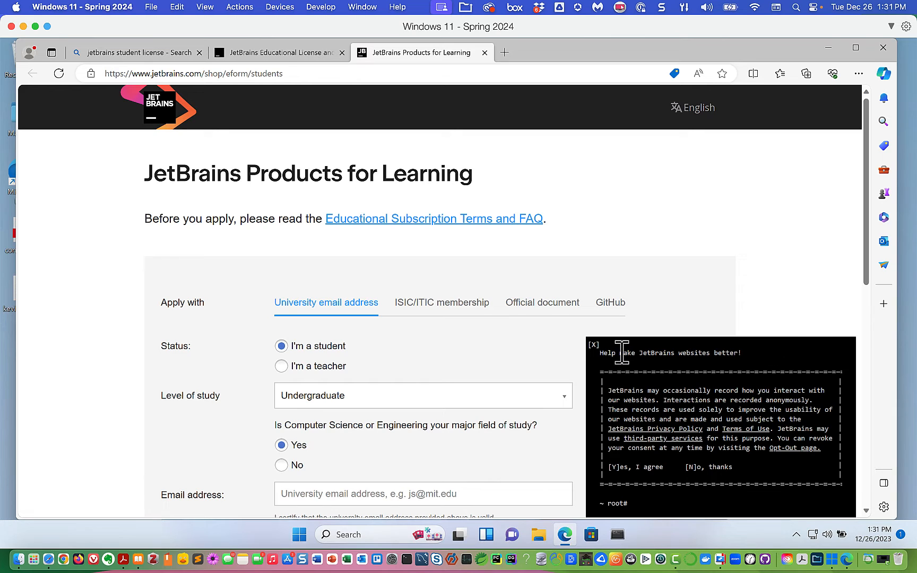
{"action": "left_click", "coordinate": [652, 468]}
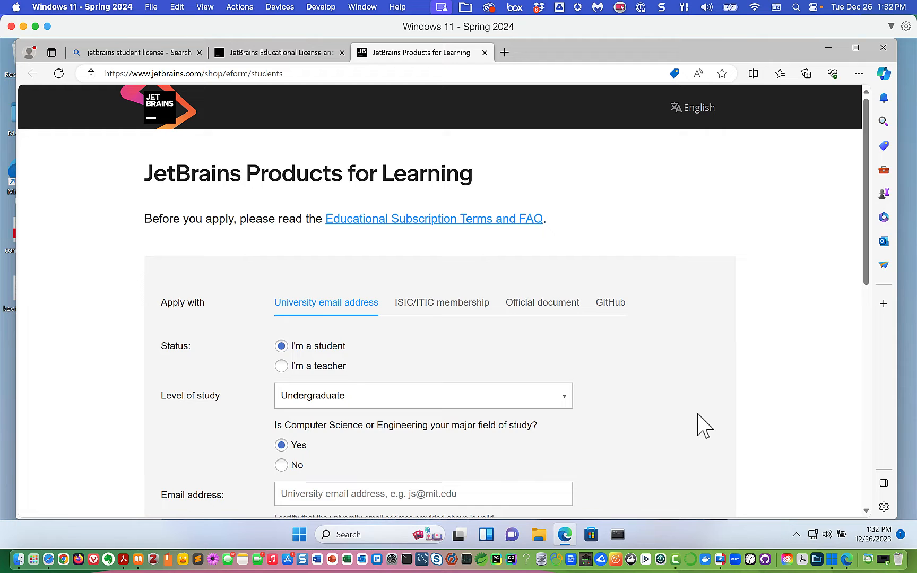
{"action": "scroll", "coordinate": [703, 416], "scroll_direction": "down", "scroll_amount": 4}
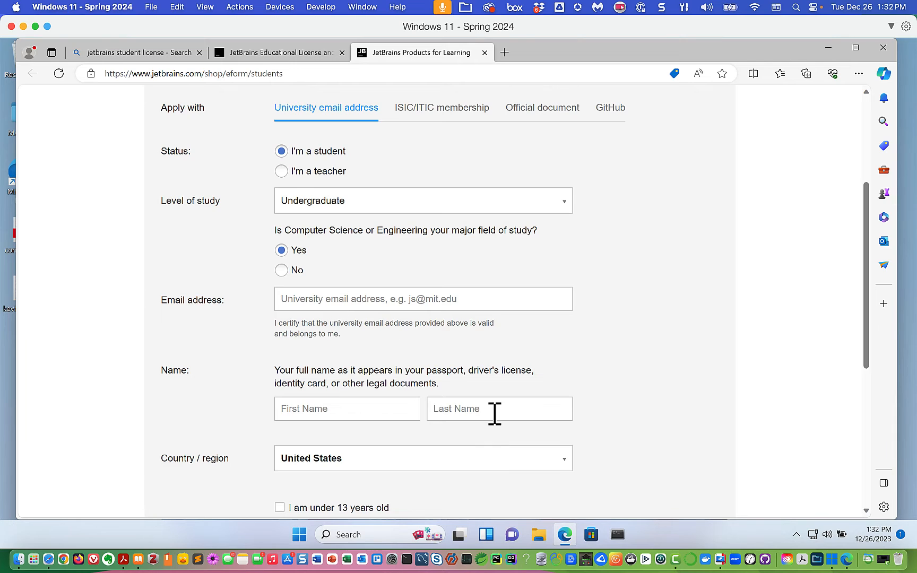
- Scroll to the bottom of the unsubmitted form and add a new Edge tab
{"action": "scroll", "coordinate": [493, 414], "scroll_direction": "down", "scroll_amount": 6}
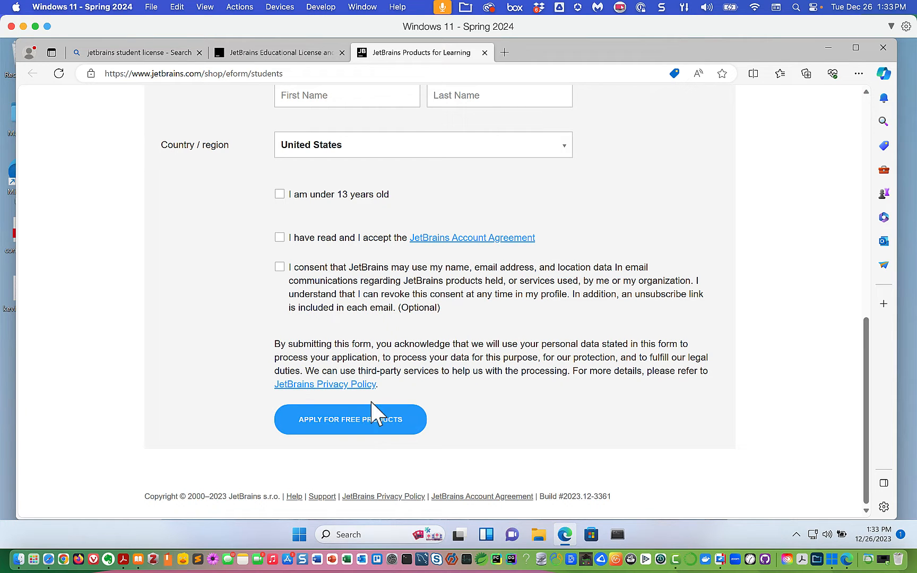
{"action": "left_click", "coordinate": [504, 53]}
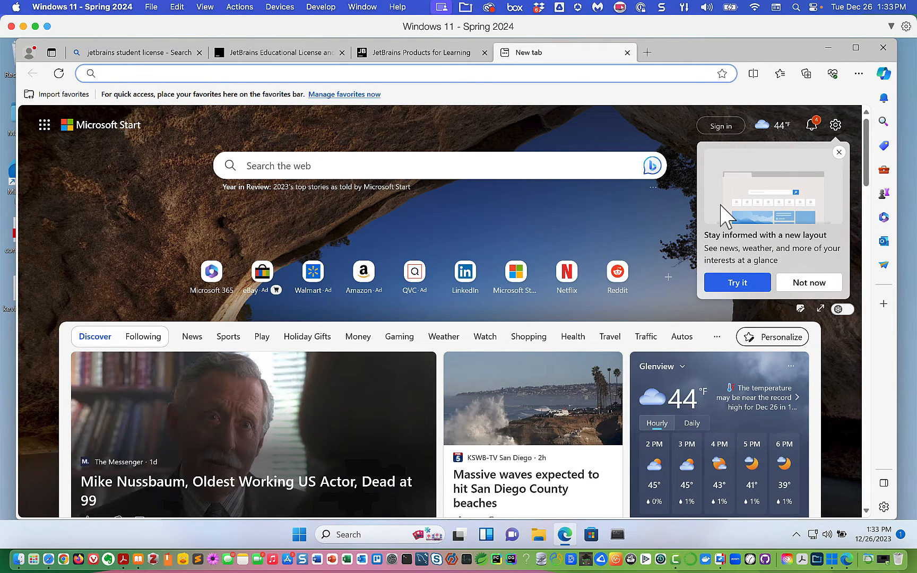
- Go to jetbrains.com and open the JetBrains Account login page from the account icon
{"action": "type", "text": "jetbrai"}
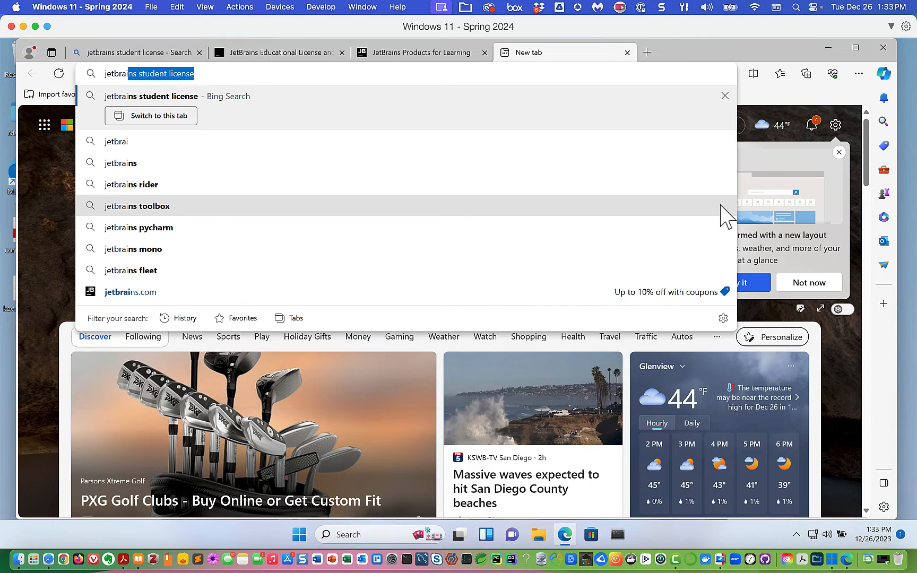
{"action": "type", "text": "ns.com"}
{"action": "key", "text": "Return"}
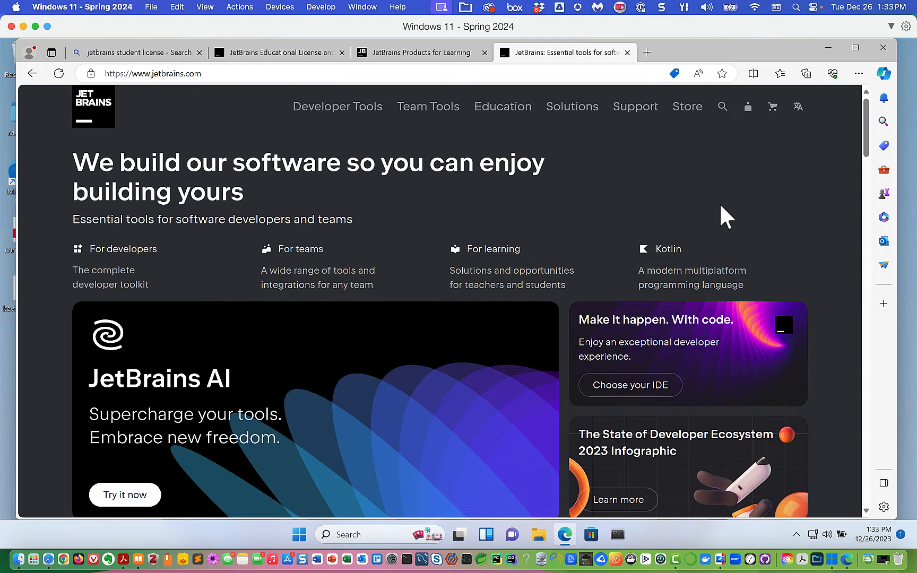
{"action": "left_click", "coordinate": [748, 106]}
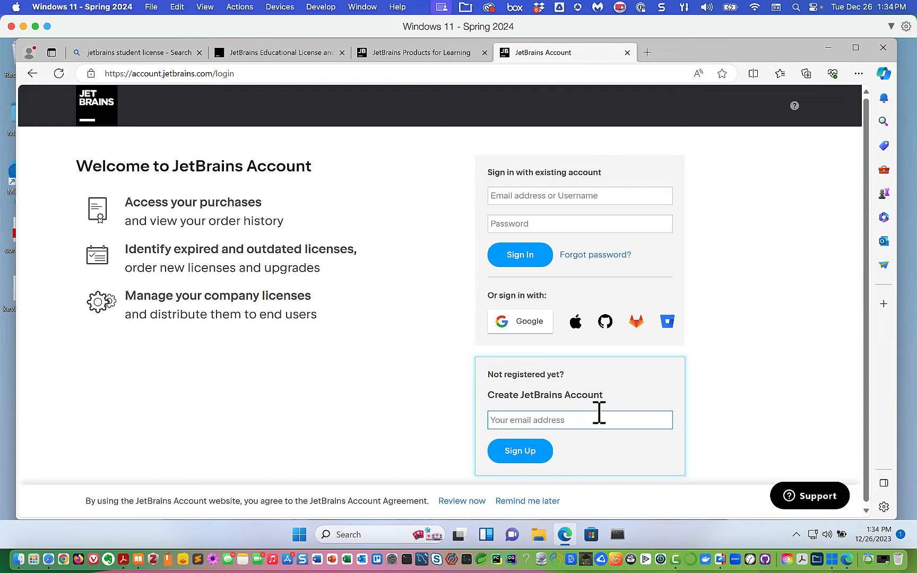
- Sign in to JetBrains Account with the account e-mail and the pasted password
{"action": "left_click", "coordinate": [556, 195]}
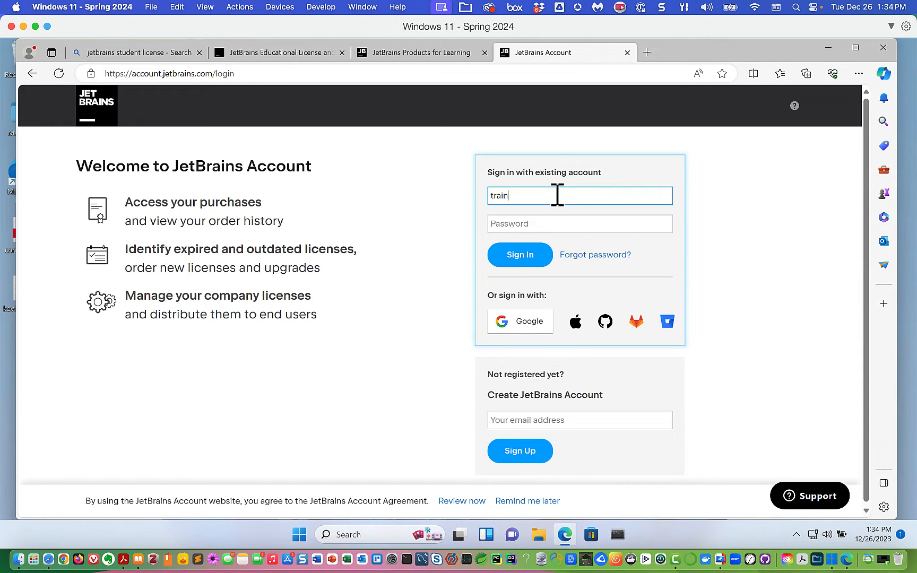
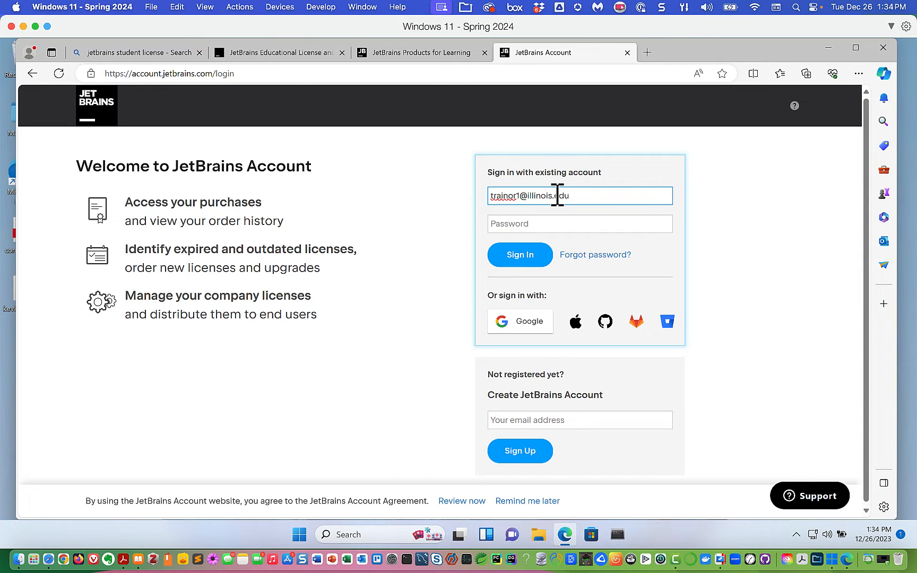
{"action": "left_click", "coordinate": [552, 224]}
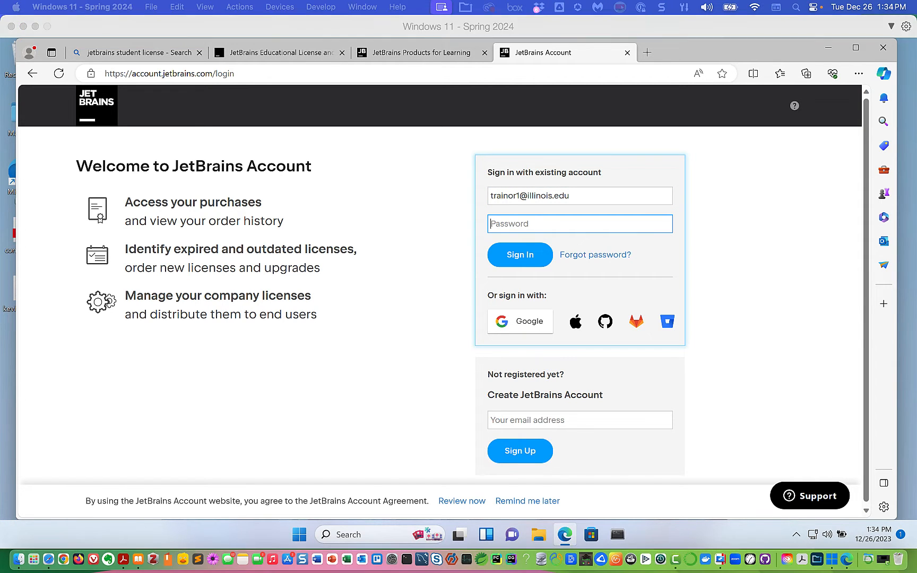
{"action": "key", "text": "F11"}
{"action": "key", "text": "F11"}
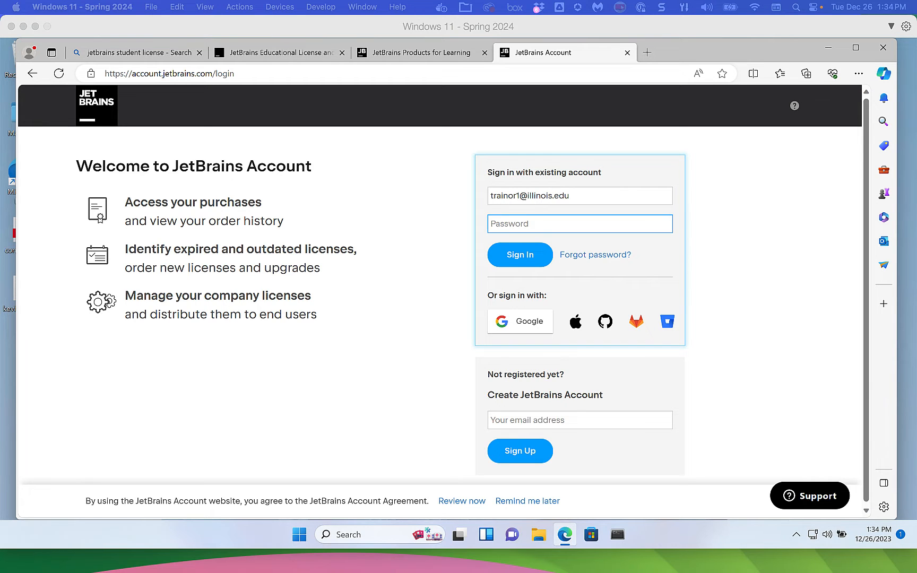
{"action": "key", "text": "F11"}
{"action": "key", "text": "F11"}
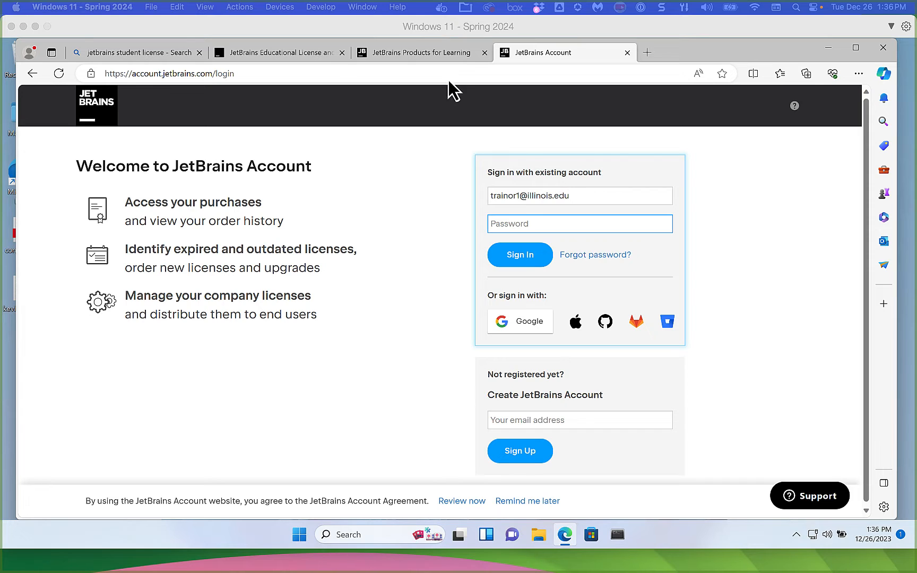
{"action": "left_click", "coordinate": [521, 225]}
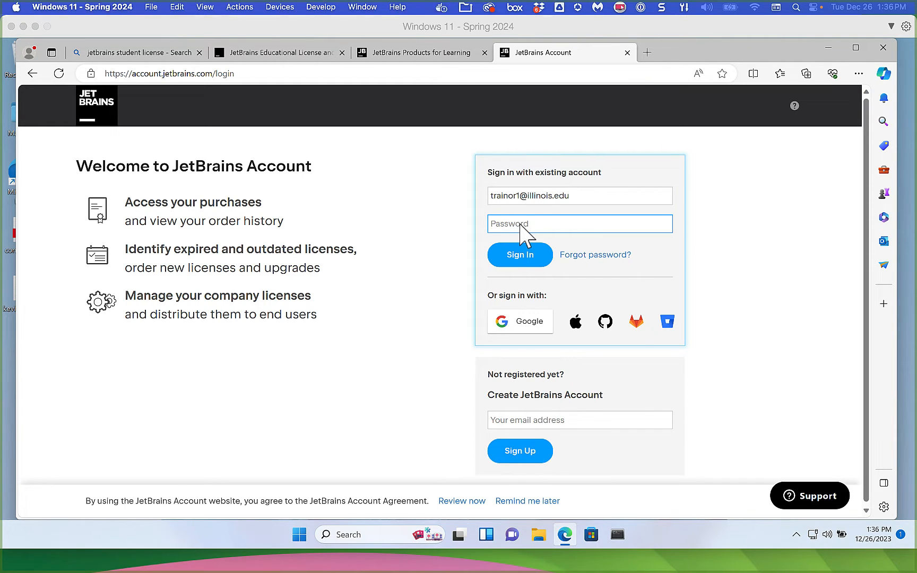
{"action": "key", "text": "ctrl+v"}
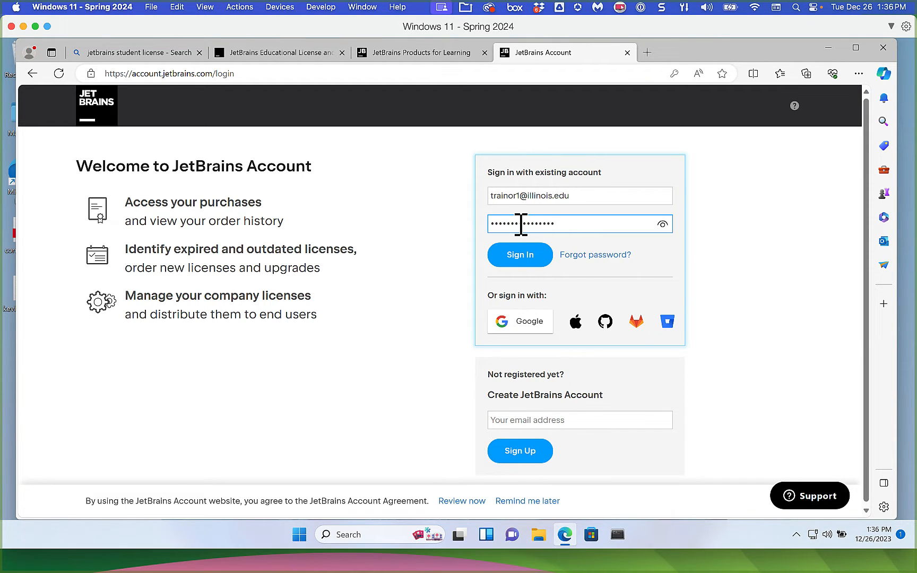
{"action": "left_click", "coordinate": [524, 261]}
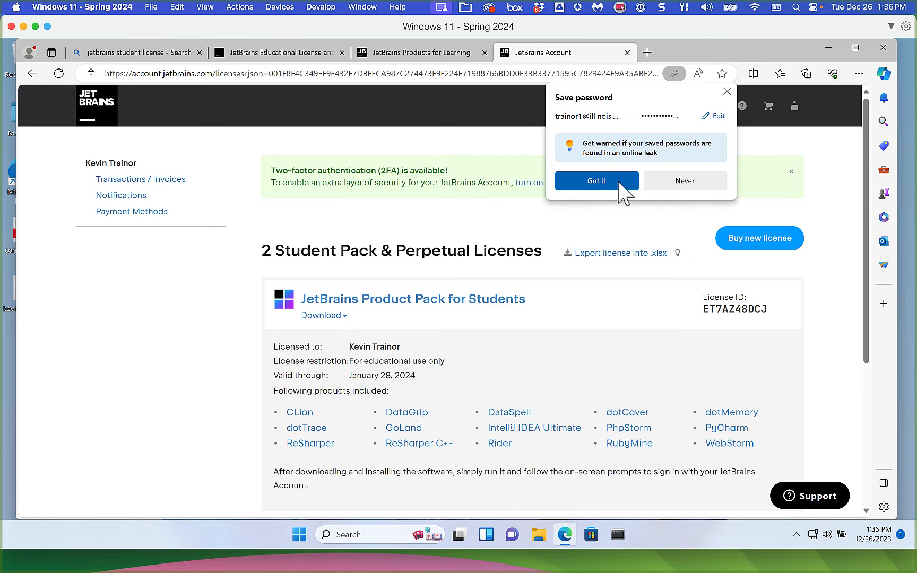
- Decline Edge's save-password offer and scroll through the Product Pack for Students license details
{"action": "left_click", "coordinate": [691, 182]}
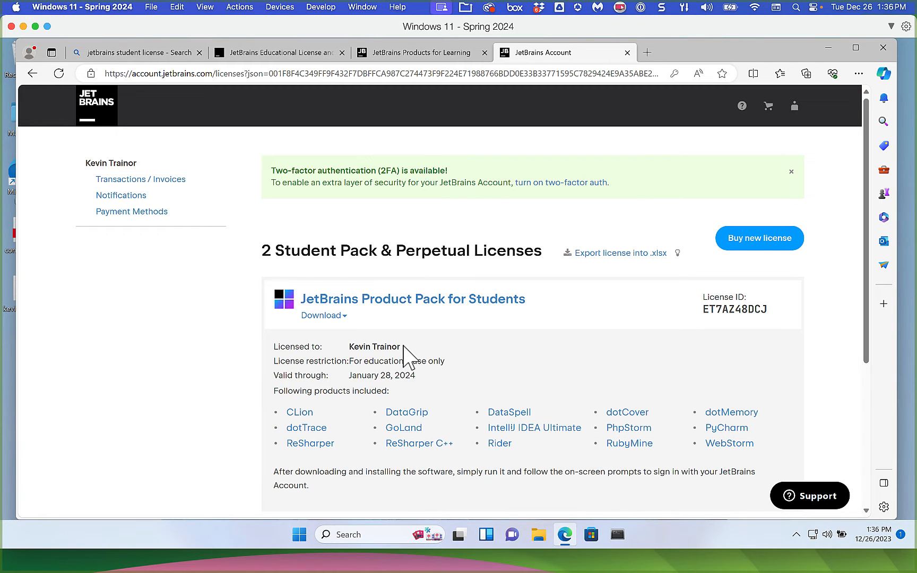
{"action": "scroll", "coordinate": [405, 353], "scroll_direction": "down", "scroll_amount": 4}
{"action": "scroll", "coordinate": [406, 354], "scroll_direction": "up", "scroll_amount": 4}
{"action": "scroll", "coordinate": [403, 350], "scroll_direction": "down", "scroll_amount": 3}
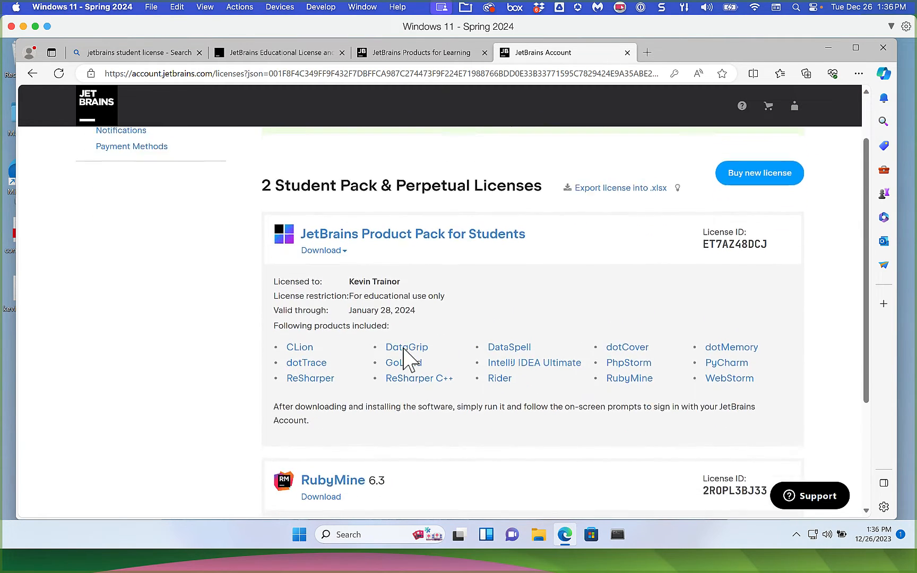
{"action": "scroll", "coordinate": [403, 348], "scroll_direction": "up", "scroll_amount": 1}
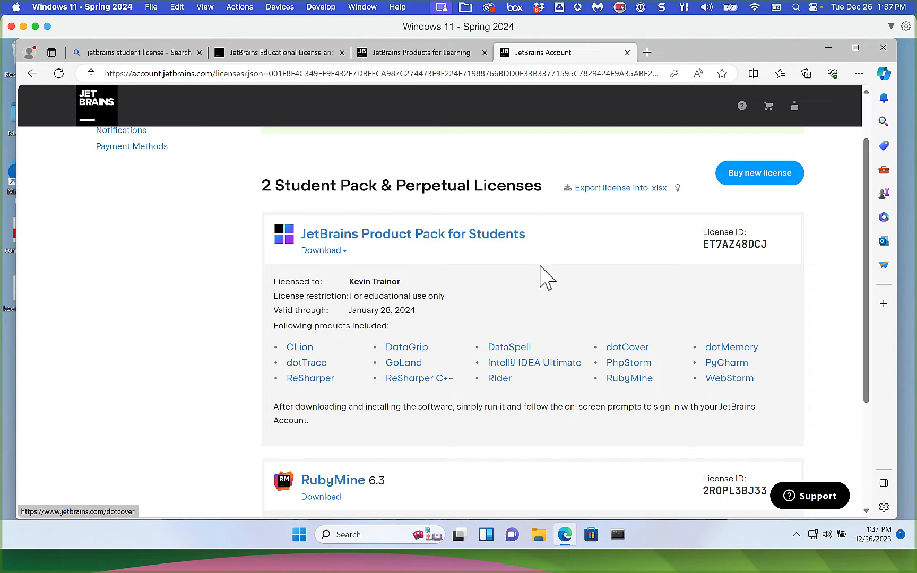
- Open the student pack's Download list and follow the Toolbox App link at its bottom
{"action": "left_click", "coordinate": [323, 250]}
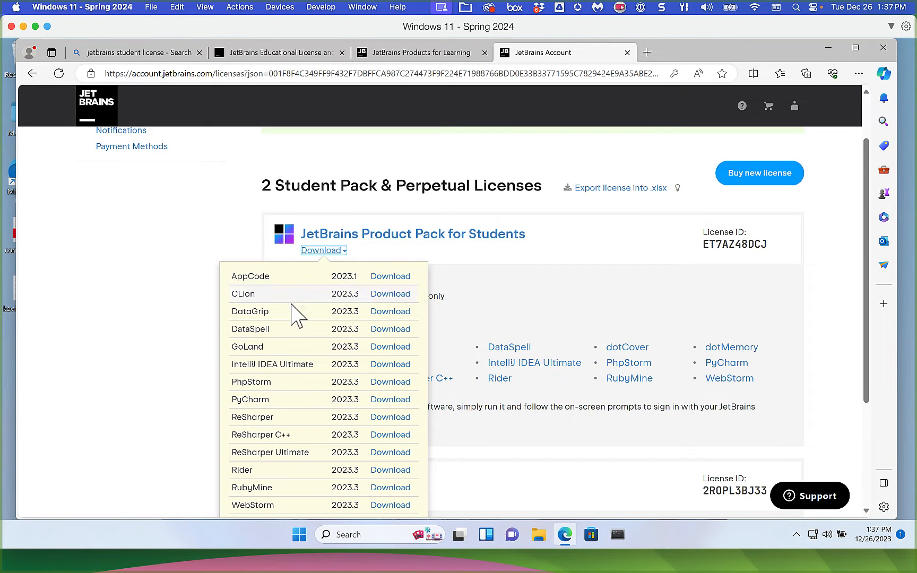
{"action": "scroll", "coordinate": [261, 397], "scroll_direction": "down", "scroll_amount": 1}
{"action": "scroll", "coordinate": [261, 397], "scroll_direction": "down", "scroll_amount": 3}
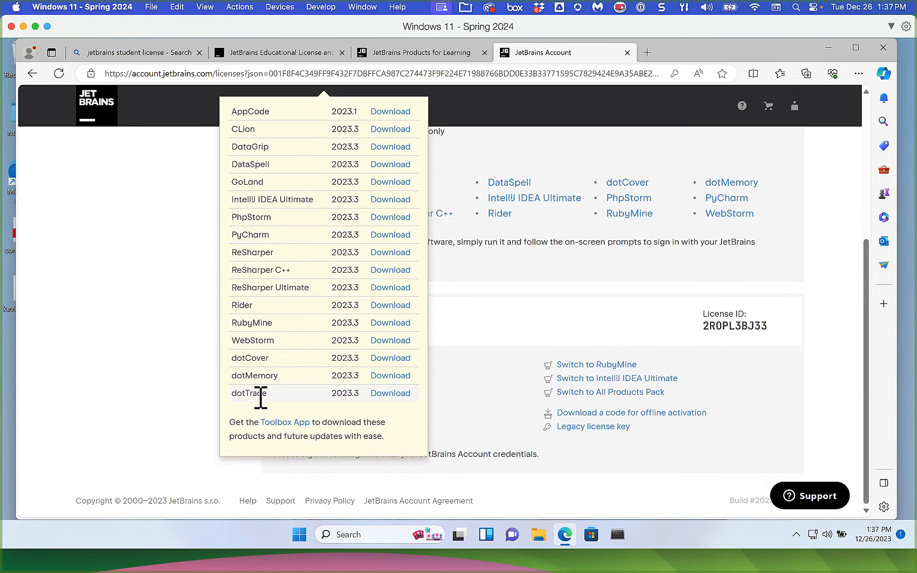
{"action": "left_click", "coordinate": [297, 434]}
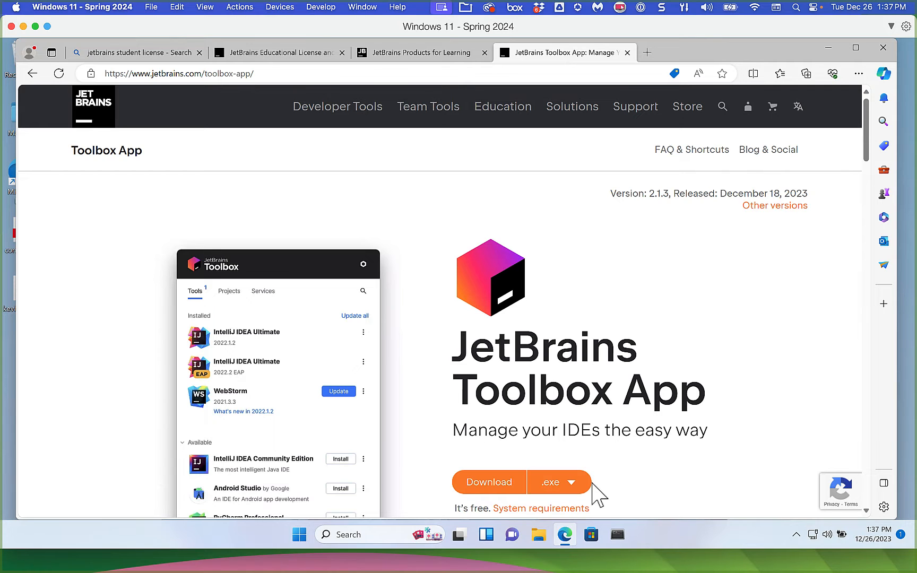
- Download jetbrains-toolbox-2.1.3.18901.exe for Windows and show it in Edge's full downloads list
{"action": "left_click", "coordinate": [493, 484]}
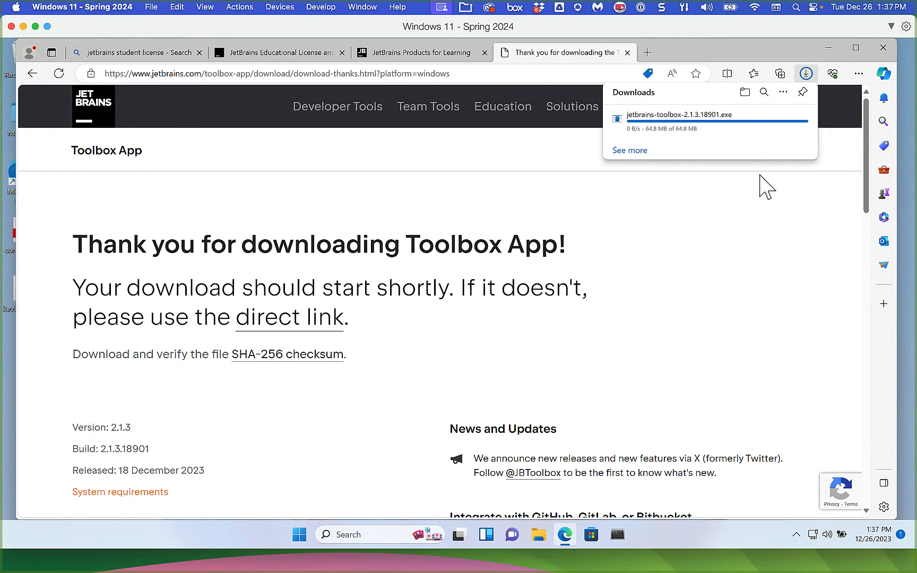
{"action": "left_click", "coordinate": [630, 151]}
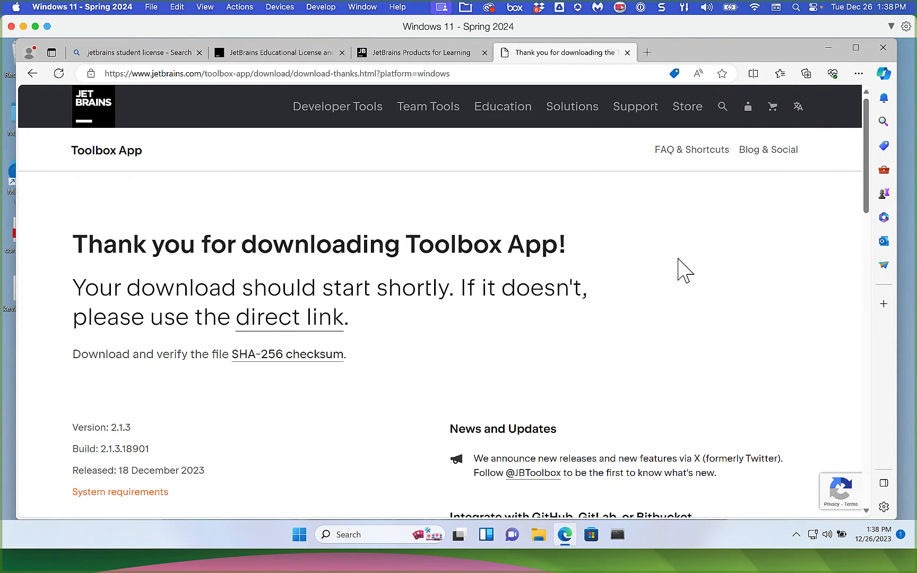
- Close Edge, then select the jetbrains-toolbox-2.1.3.18901 installer in File Explorer's Downloads folder
{"action": "left_click", "coordinate": [883, 48]}
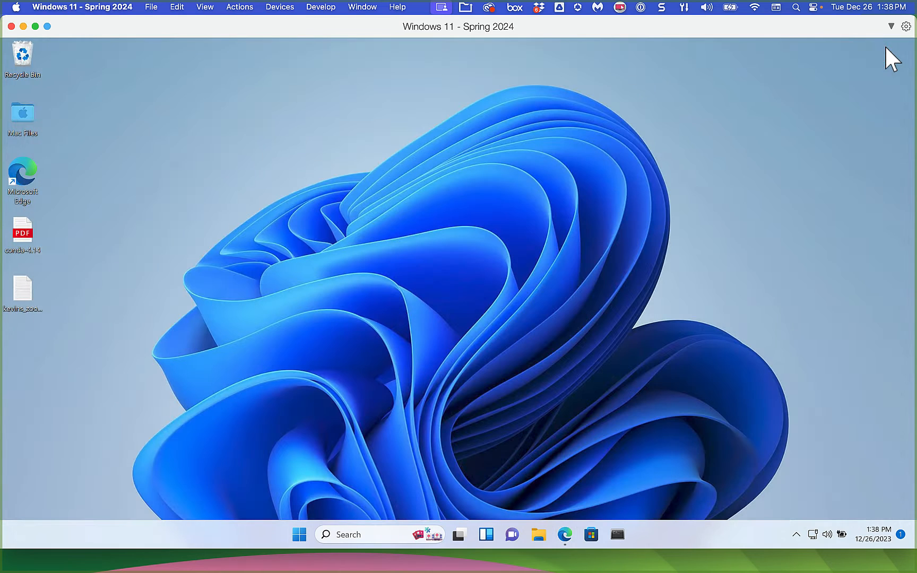
{"action": "left_click", "coordinate": [535, 534]}
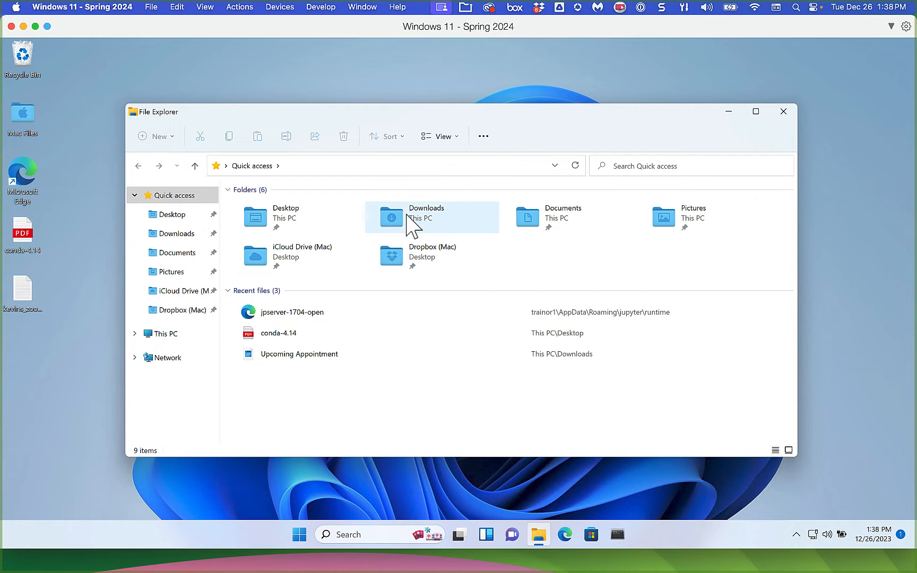
{"action": "double_click", "coordinate": [404, 217]}
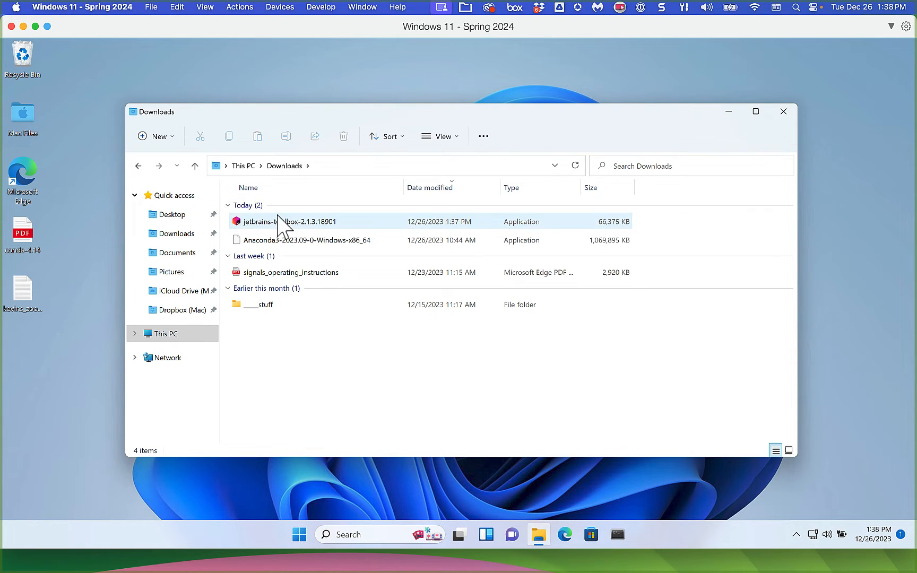
{"action": "left_click", "coordinate": [360, 222]}
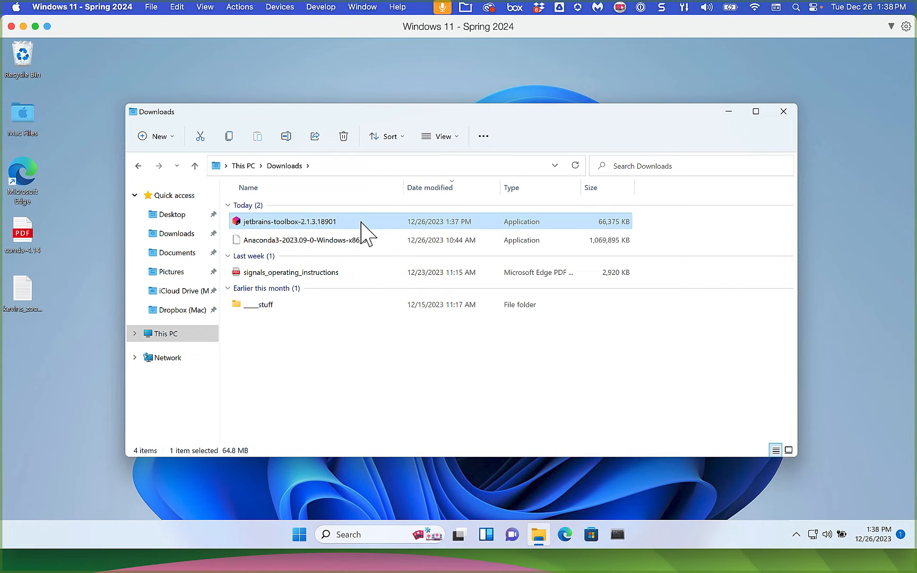
- Run the Toolbox installer as administrator, install it, and finish with JetBrains Toolbox launching
{"action": "right_click", "coordinate": [362, 223]}
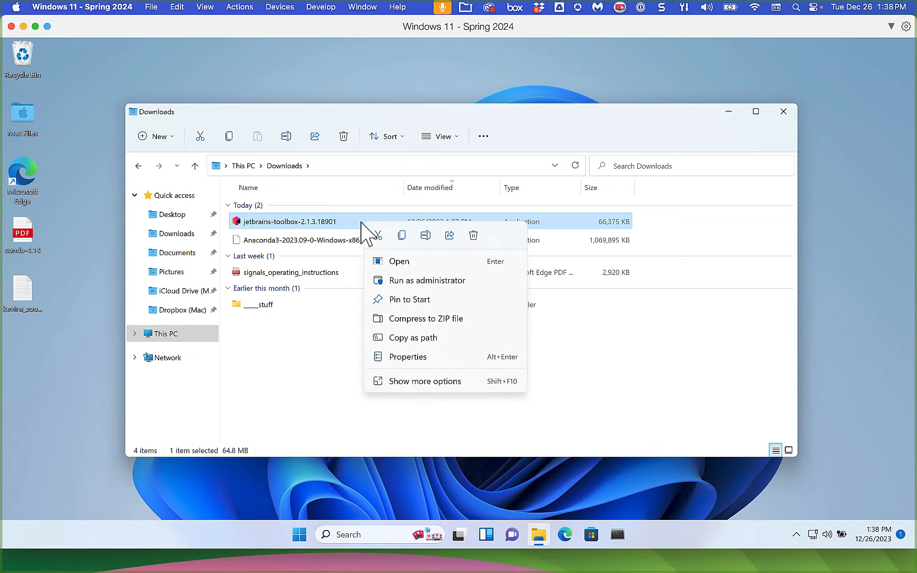
{"action": "left_click", "coordinate": [418, 281]}
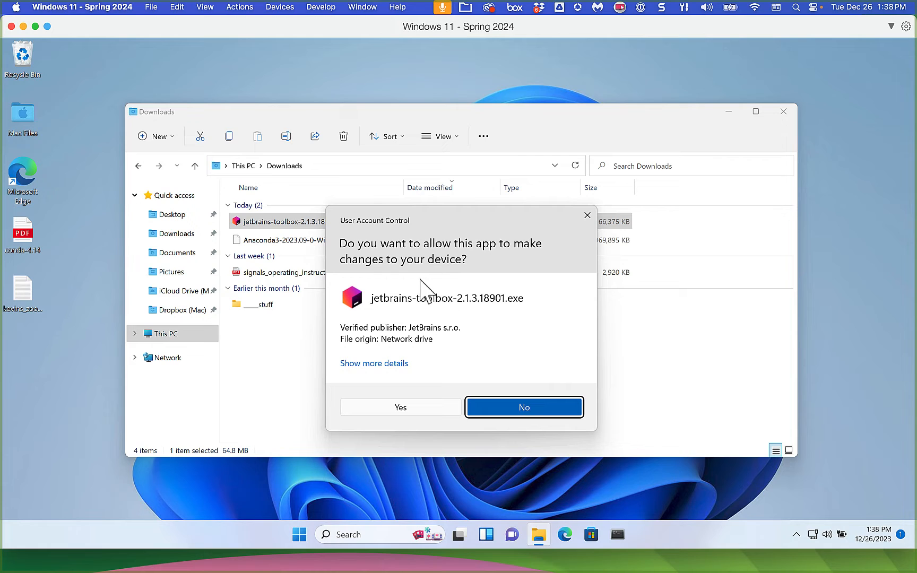
{"action": "left_click", "coordinate": [402, 409]}
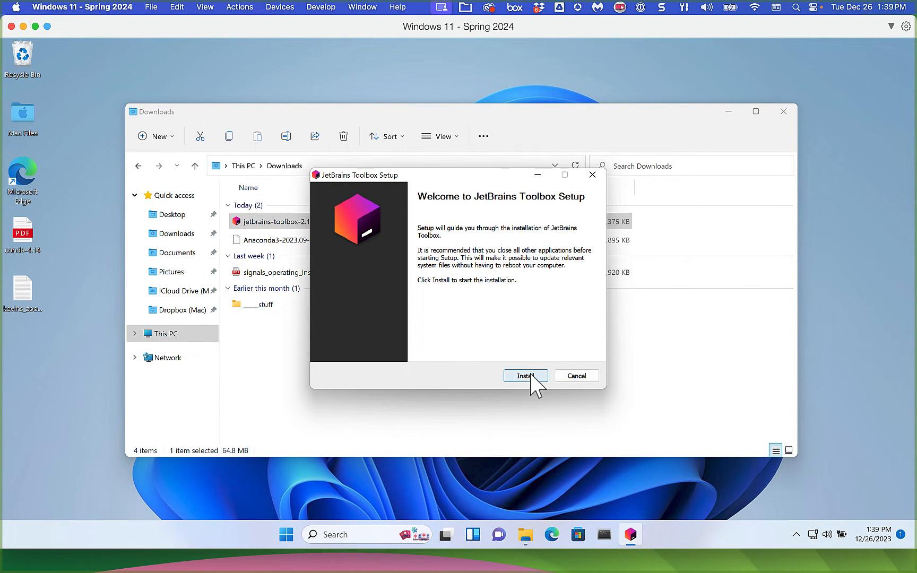
{"action": "left_click", "coordinate": [530, 376]}
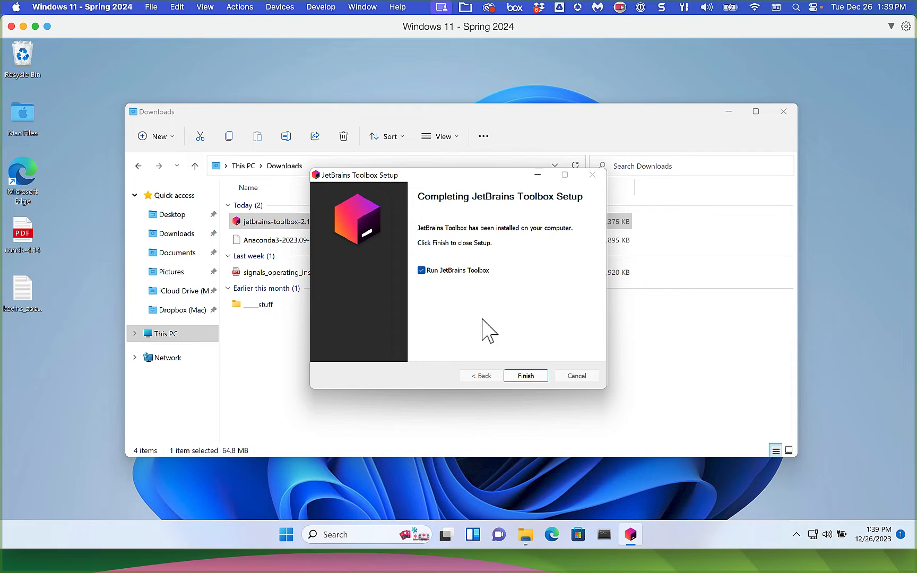
{"action": "left_click", "coordinate": [525, 377]}
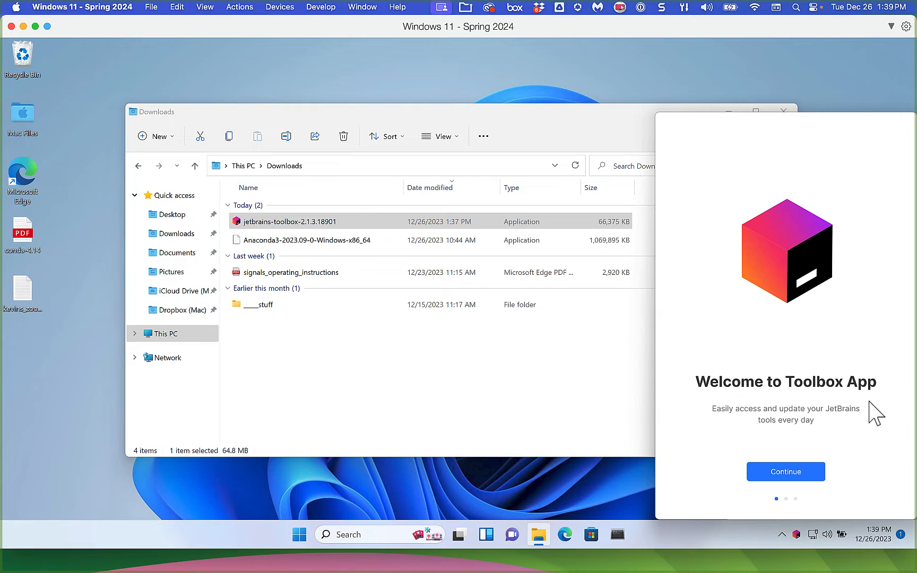
- Accept the user agreement, choose the Dark theme to finish Toolbox setup, then close Toolbox and the Downloads window
{"action": "left_click", "coordinate": [788, 472]}
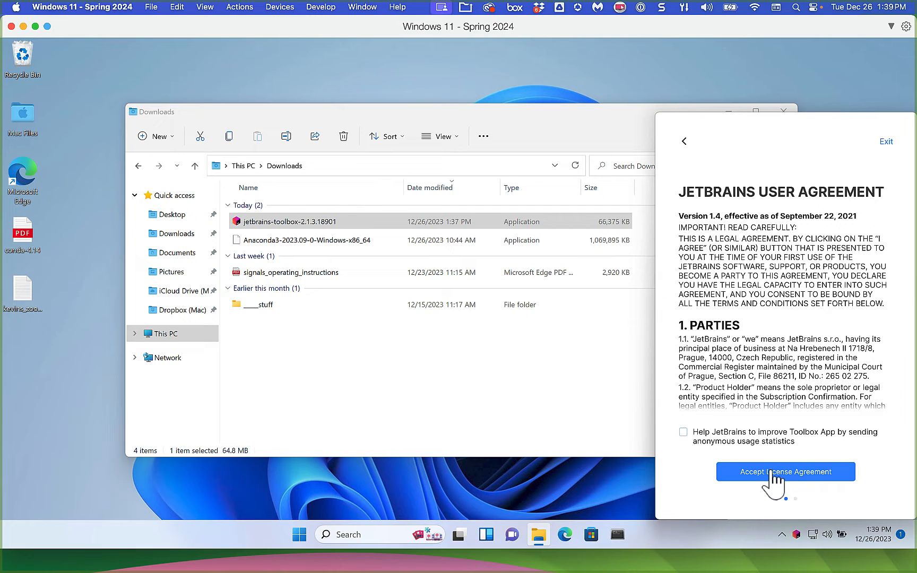
{"action": "left_click", "coordinate": [773, 474]}
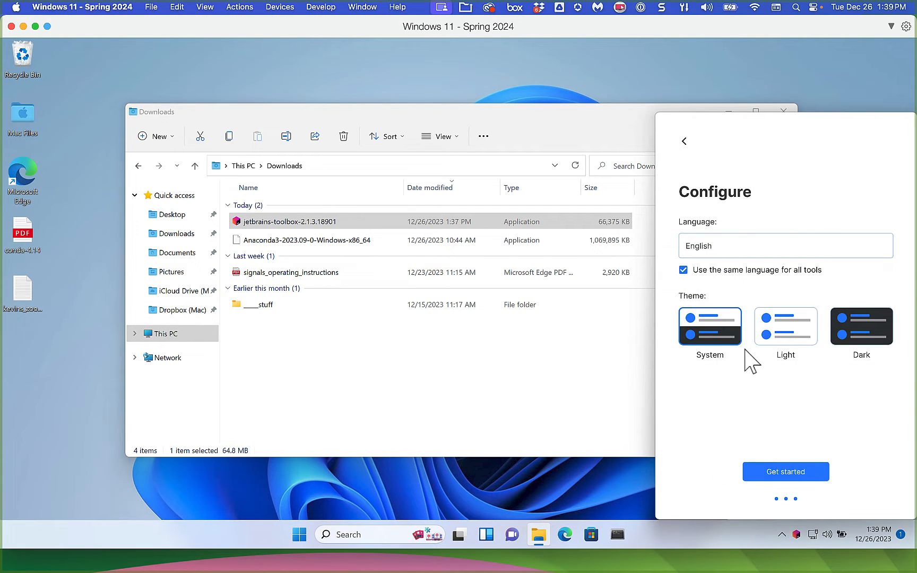
{"action": "left_click", "coordinate": [857, 334]}
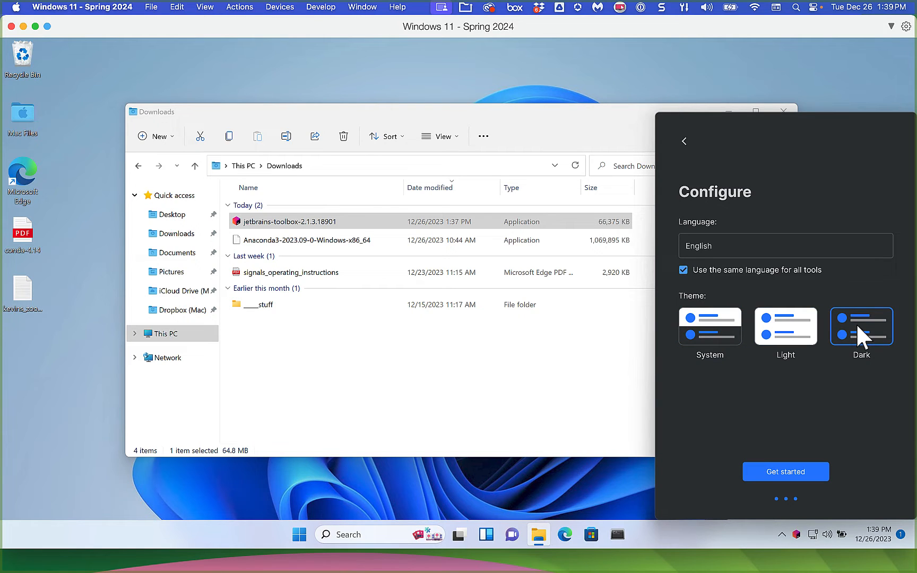
{"action": "left_click", "coordinate": [780, 471]}
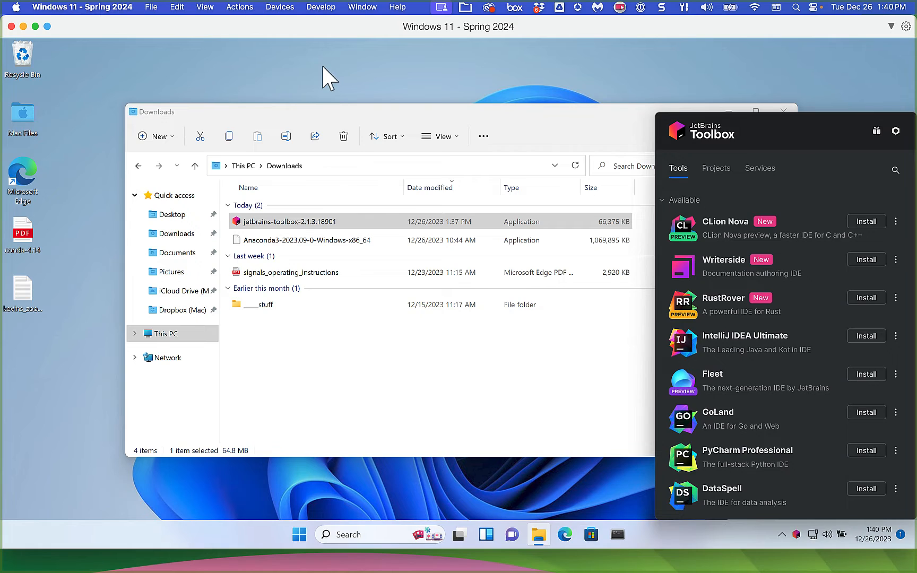
{"action": "left_click", "coordinate": [329, 79]}
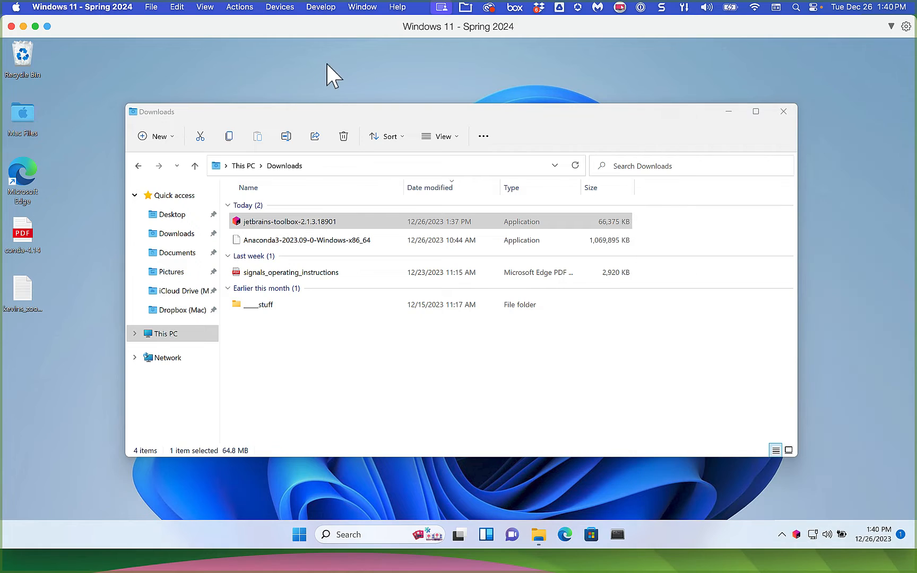
{"action": "left_click", "coordinate": [783, 112]}
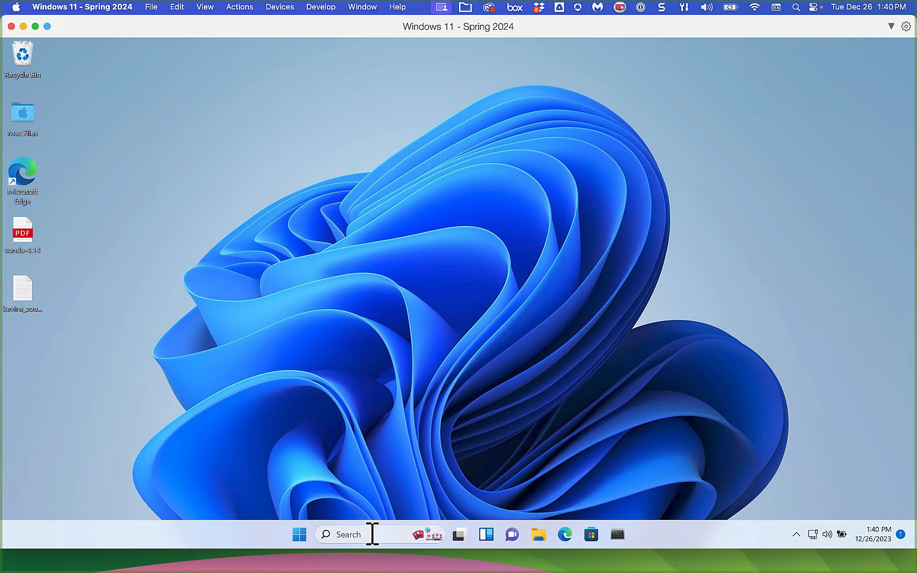
- Pin JetBrains Toolbox to the taskbar from Start's All apps list, then launch it from there
{"action": "left_click", "coordinate": [298, 533]}
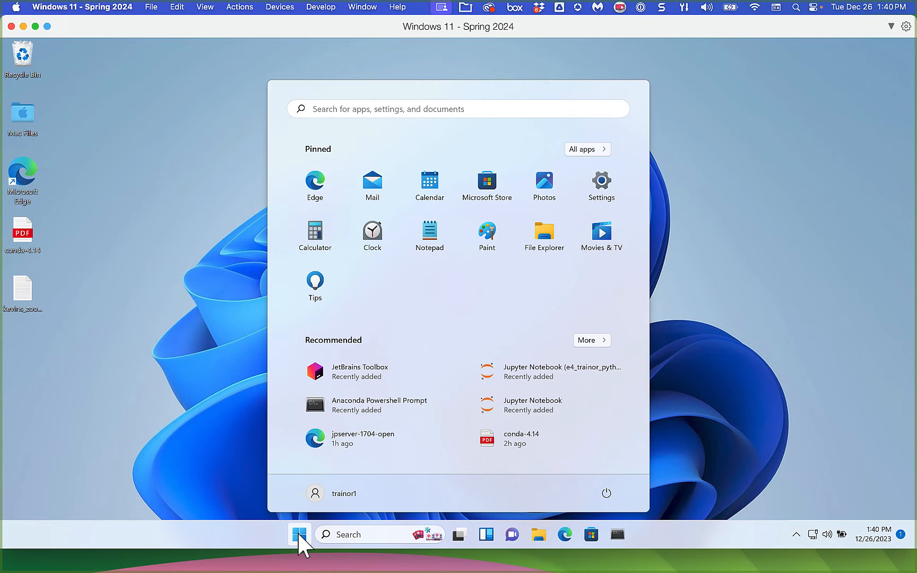
{"action": "left_click", "coordinate": [595, 149]}
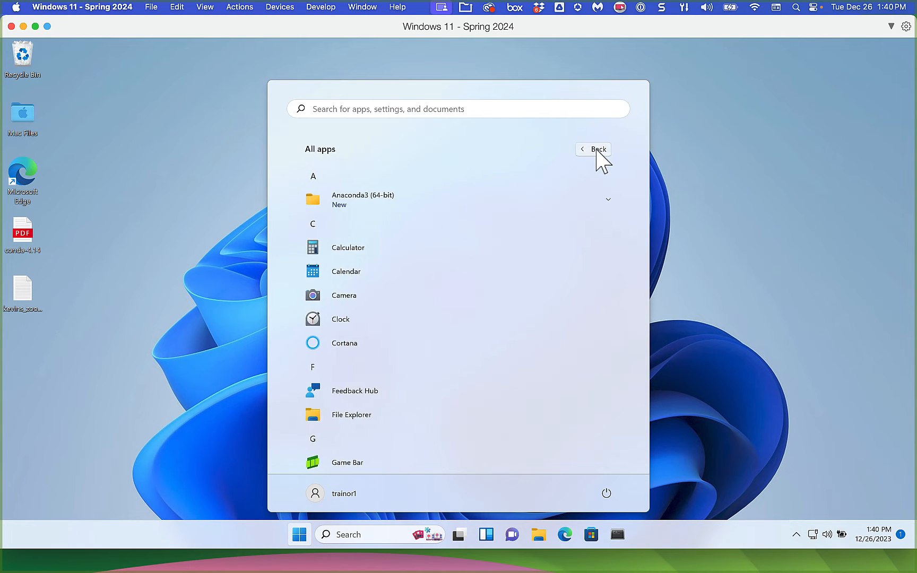
{"action": "scroll", "coordinate": [423, 327], "scroll_direction": "down", "scroll_amount": 5}
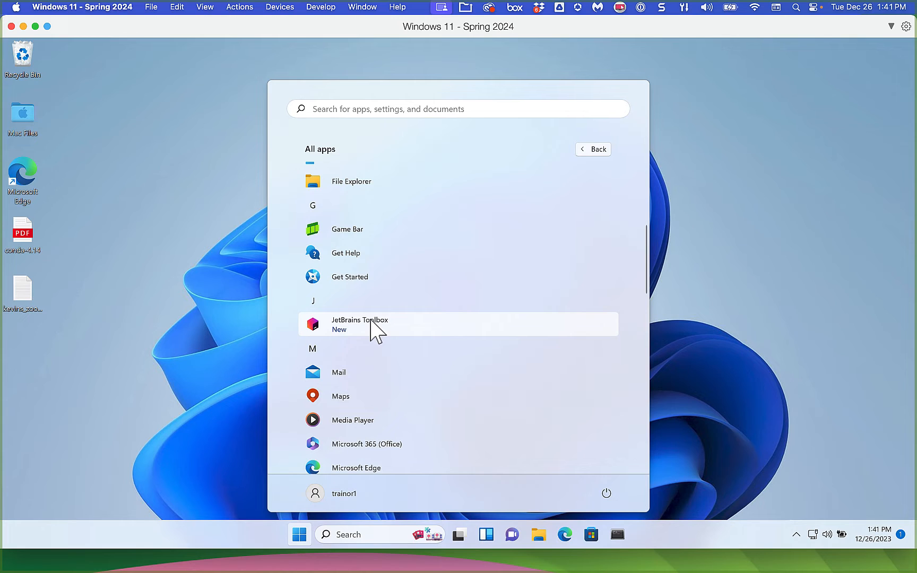
{"action": "right_click", "coordinate": [370, 321]}
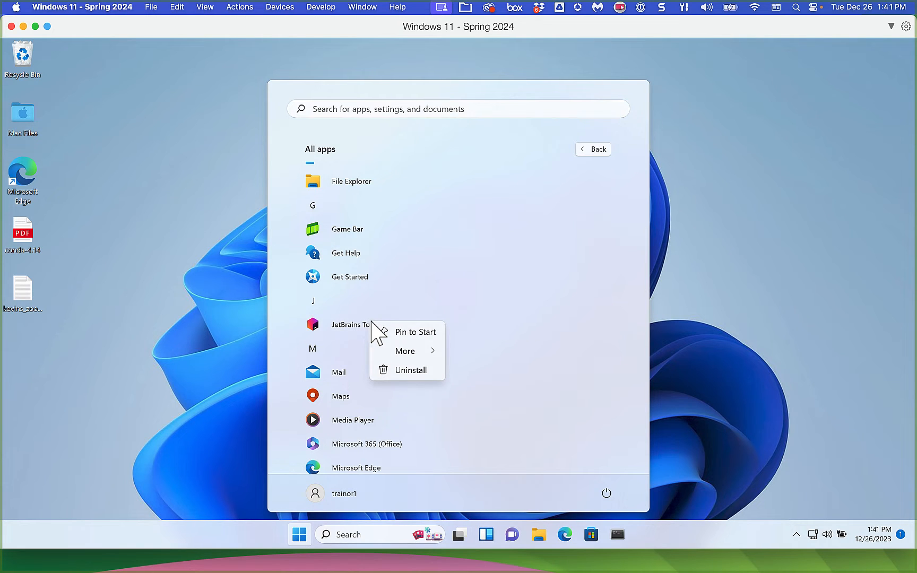
{"action": "mouse_move", "coordinate": [406, 354]}
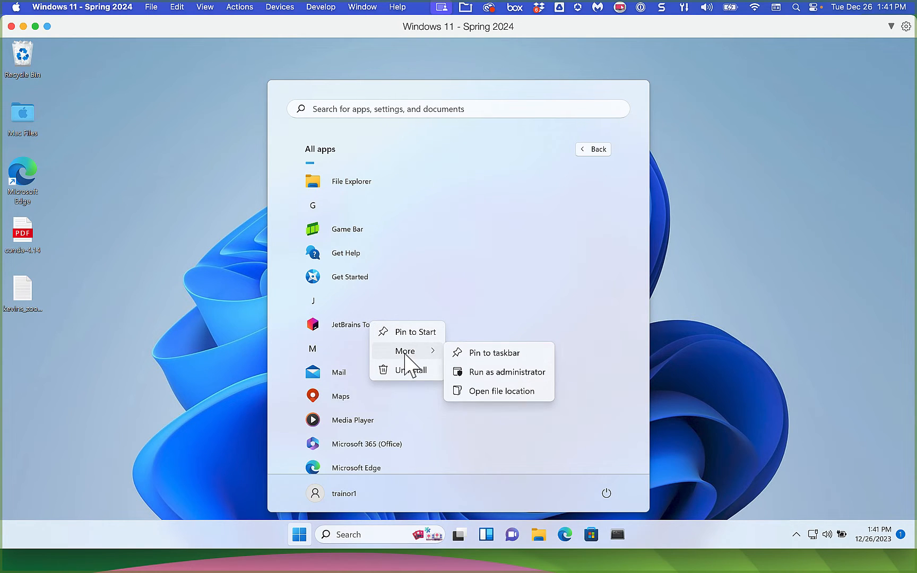
{"action": "left_click", "coordinate": [488, 354]}
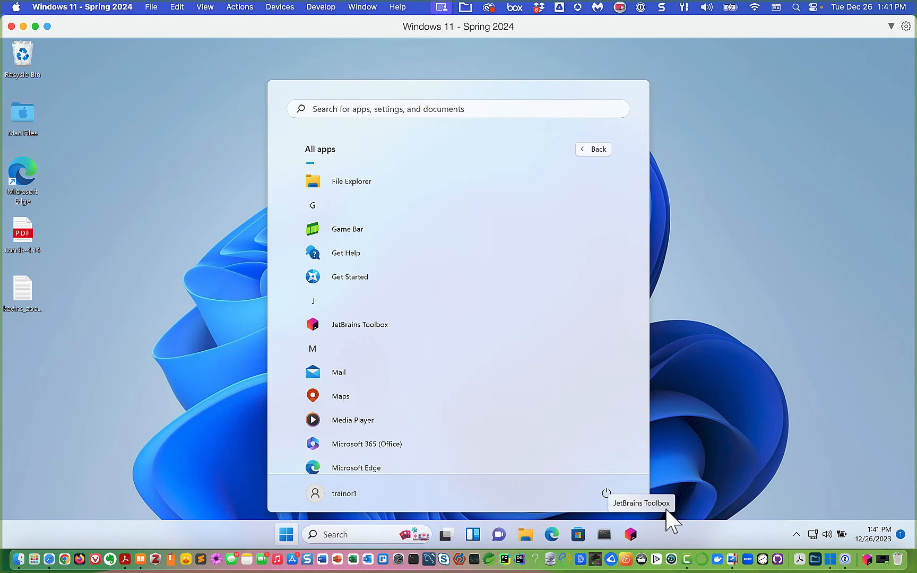
{"action": "left_click", "coordinate": [717, 225]}
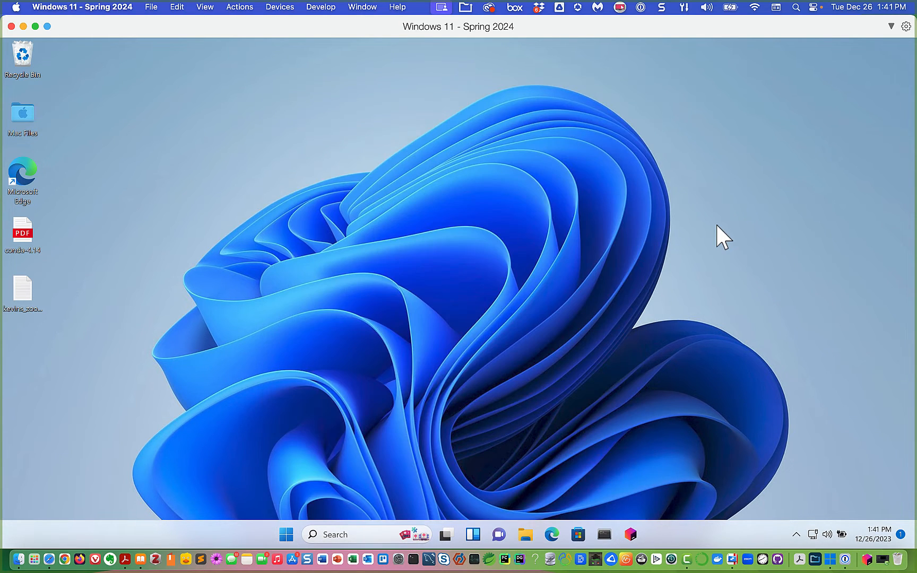
{"action": "left_click", "coordinate": [630, 534]}
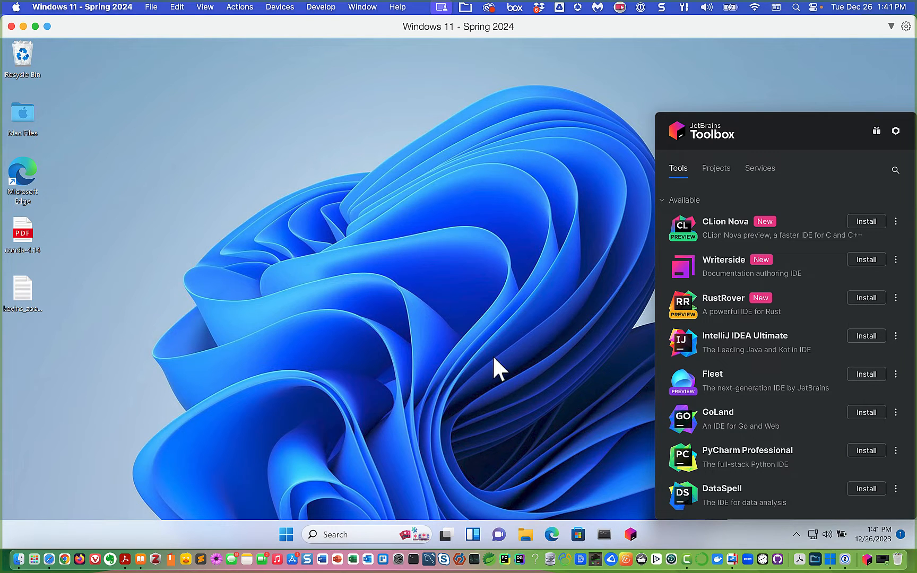
- Reopen the Toolbox panel and scroll through the Available tools list, returning to the top
{"action": "left_click", "coordinate": [471, 317]}
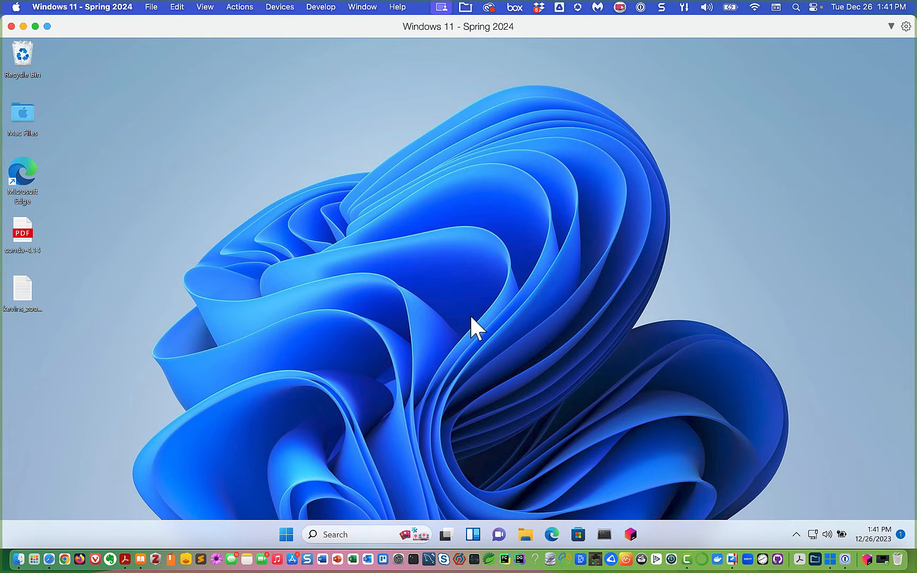
{"action": "left_click", "coordinate": [634, 539]}
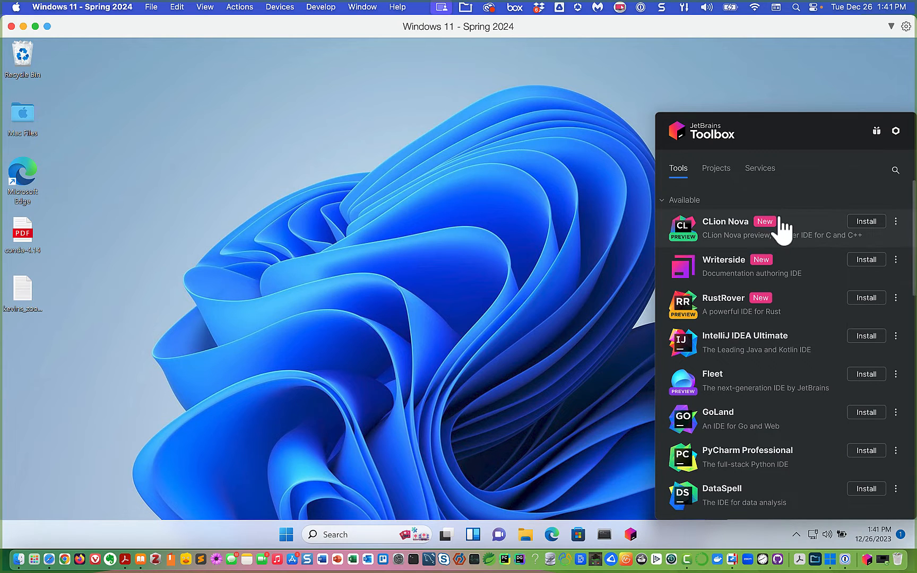
{"action": "scroll", "coordinate": [820, 397], "scroll_direction": "down", "scroll_amount": 5}
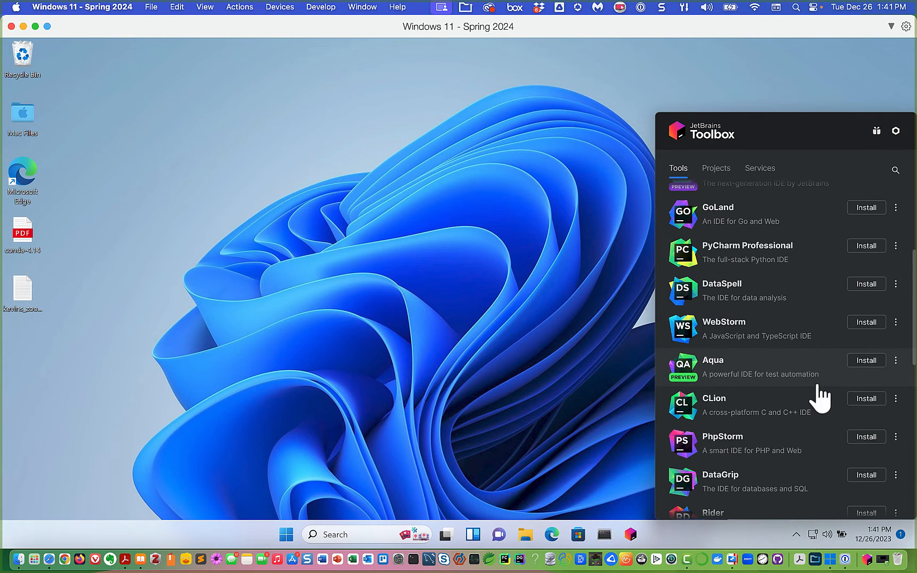
{"action": "scroll", "coordinate": [821, 398], "scroll_direction": "up", "scroll_amount": 5}
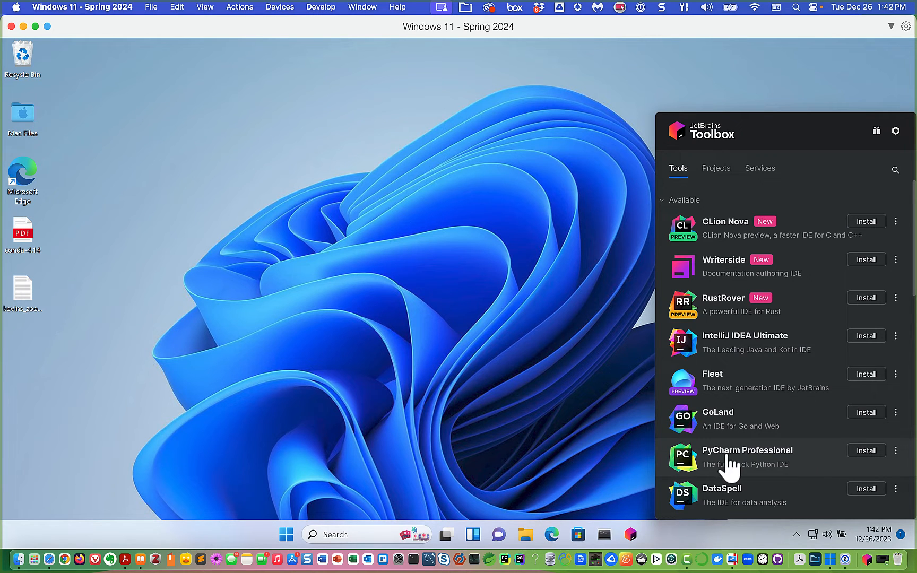
{"action": "scroll", "coordinate": [786, 465], "scroll_direction": "down", "scroll_amount": 5}
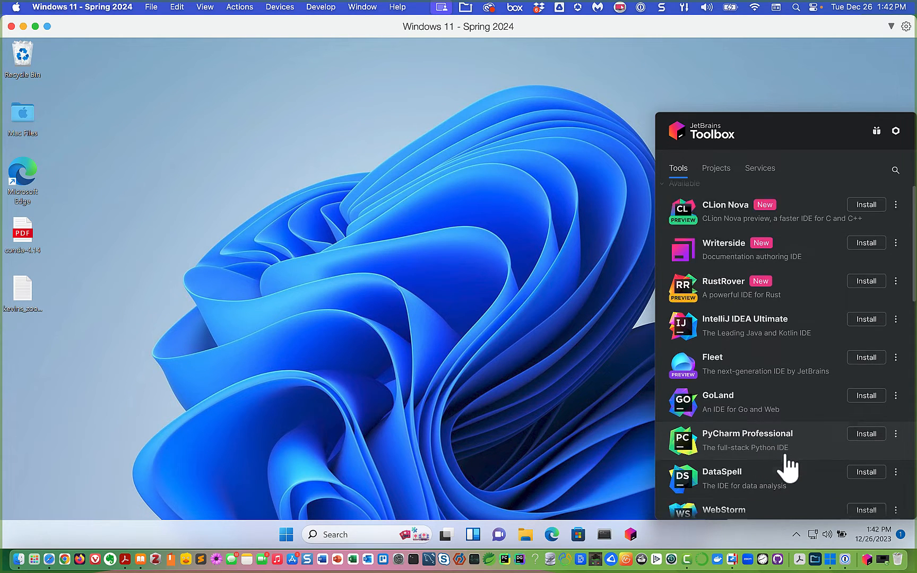
{"action": "scroll", "coordinate": [800, 436], "scroll_direction": "down", "scroll_amount": 7}
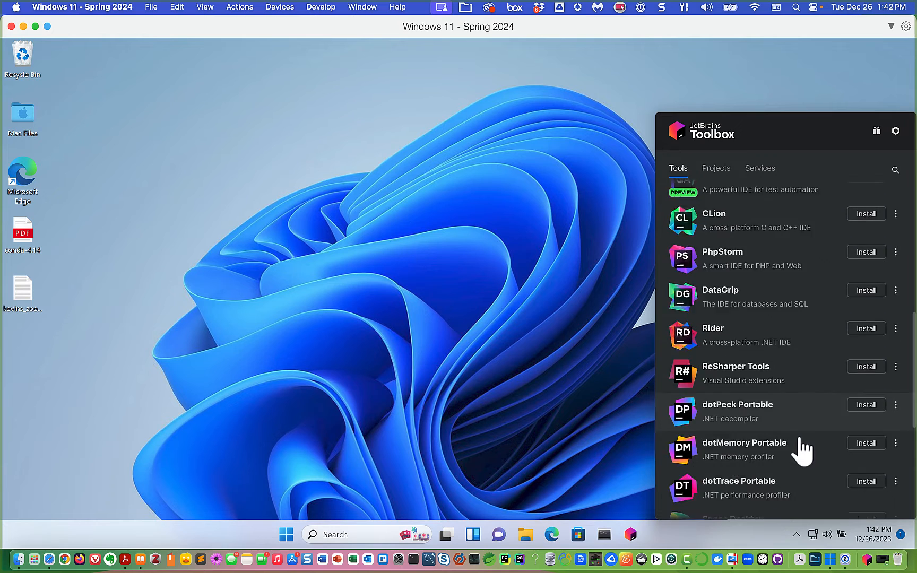
{"action": "scroll", "coordinate": [800, 441], "scroll_direction": "down", "scroll_amount": 3}
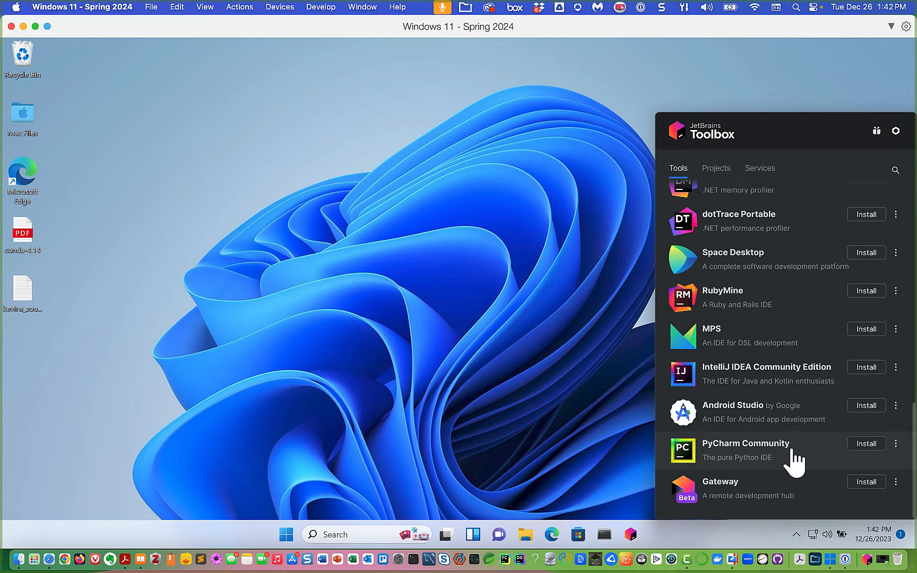
{"action": "scroll", "coordinate": [794, 461], "scroll_direction": "up", "scroll_amount": 12}
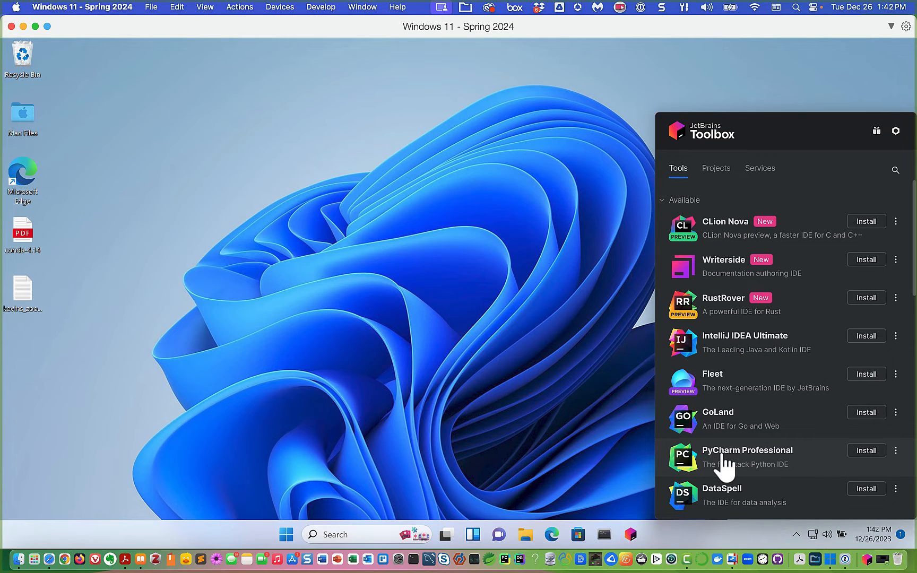
- Install PyCharm Professional from Toolbox, then switch to the Mac desktop with F11
{"action": "left_click", "coordinate": [875, 453]}
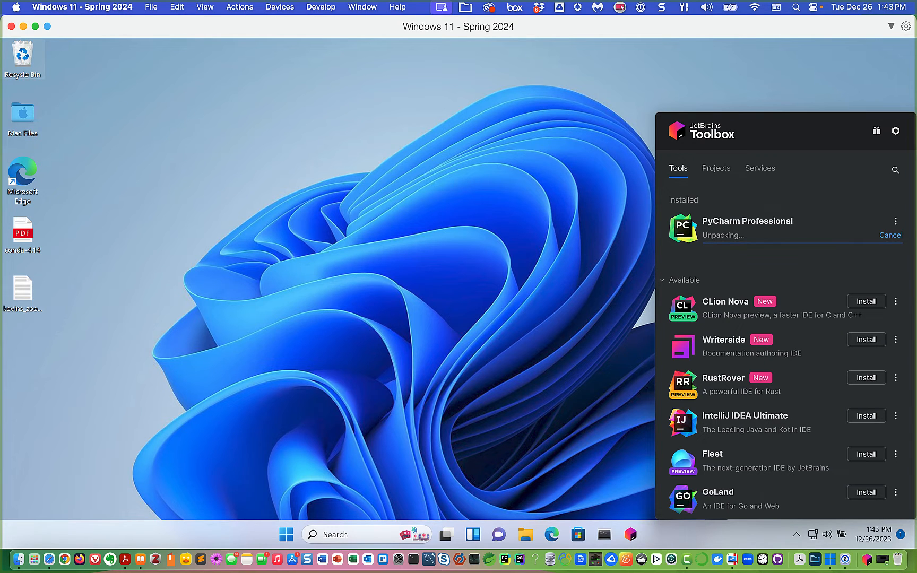
{"action": "key", "text": "F11"}
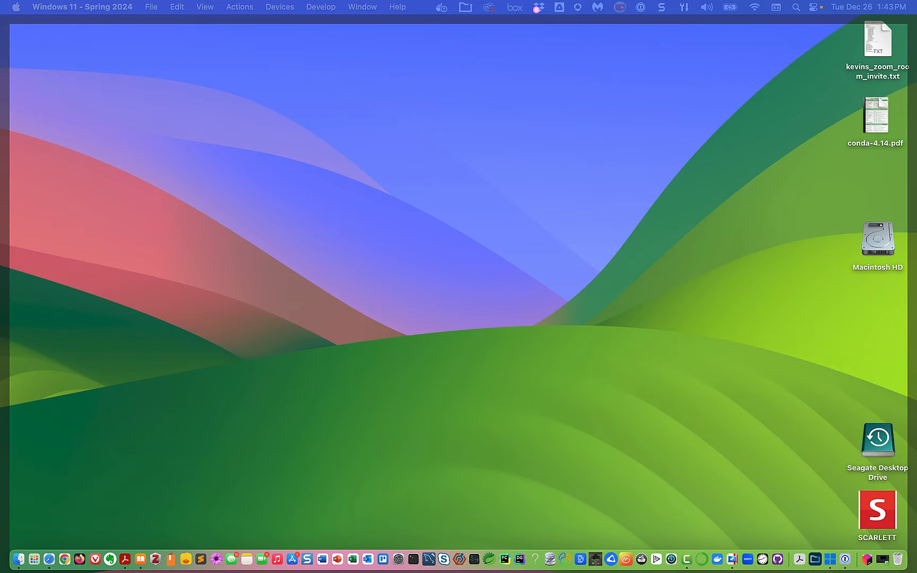
- Return to the Windows VM with F11, where PyCharm Professional 2023.3.2 is now installed
{"action": "key", "text": "F11"}
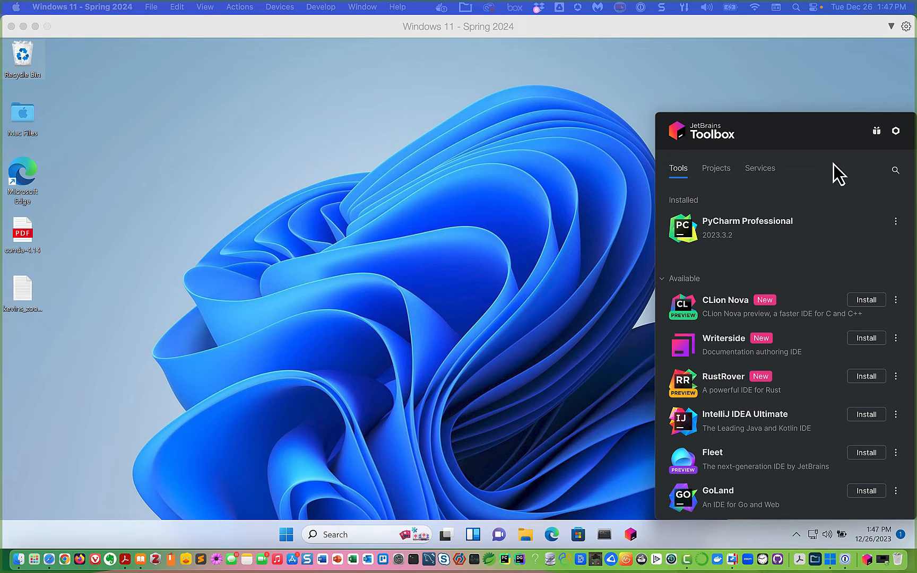
- Launch PyCharm Professional, skip importing settings, and choose Send Anonymous Statistics
{"action": "left_click", "coordinate": [746, 223]}
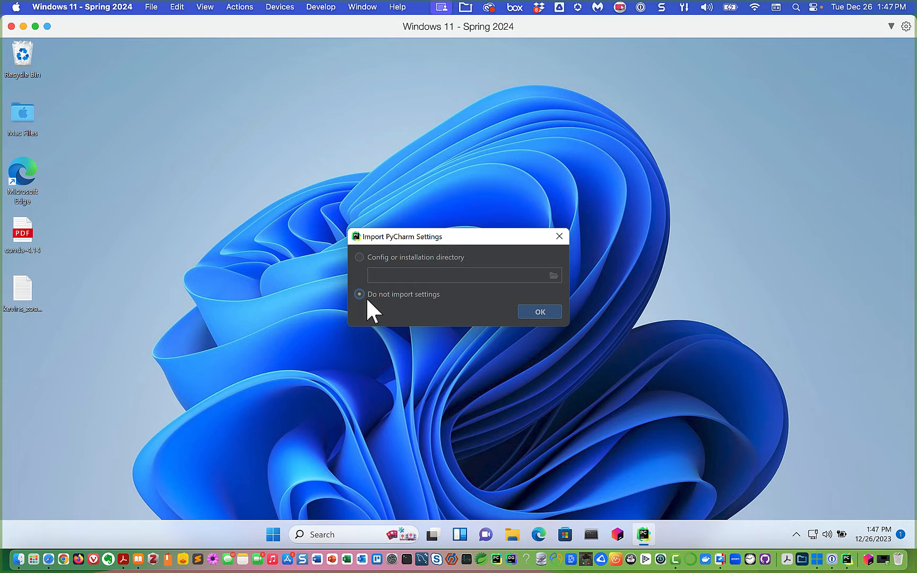
{"action": "left_click", "coordinate": [535, 313]}
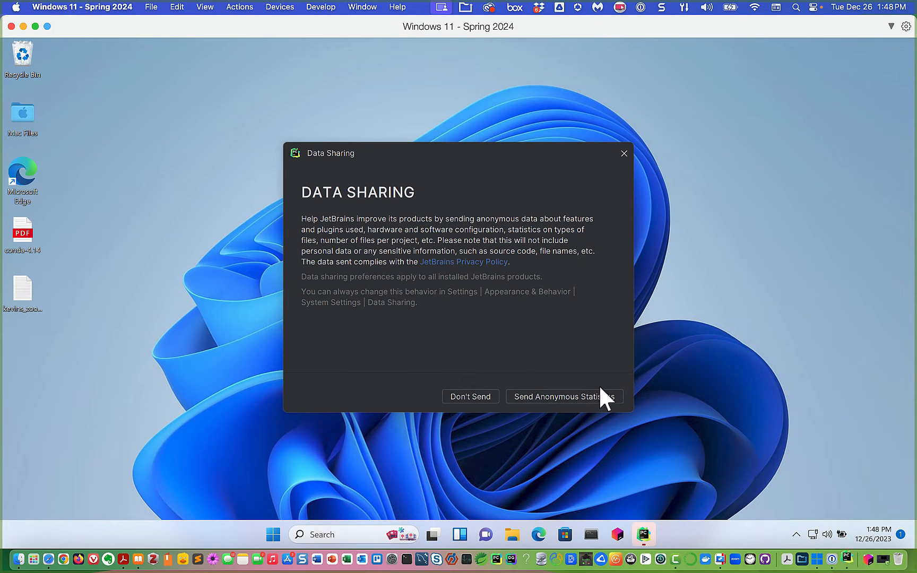
{"action": "left_click", "coordinate": [568, 394]}
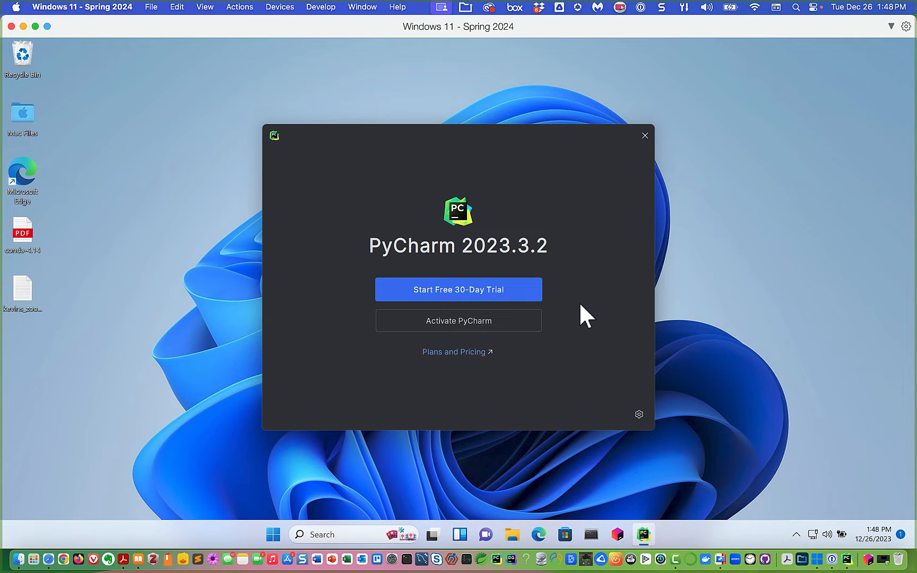
- Choose to activate PyCharm through a JetBrains Account, opening its sign-in page in Edge
{"action": "left_click", "coordinate": [448, 319]}
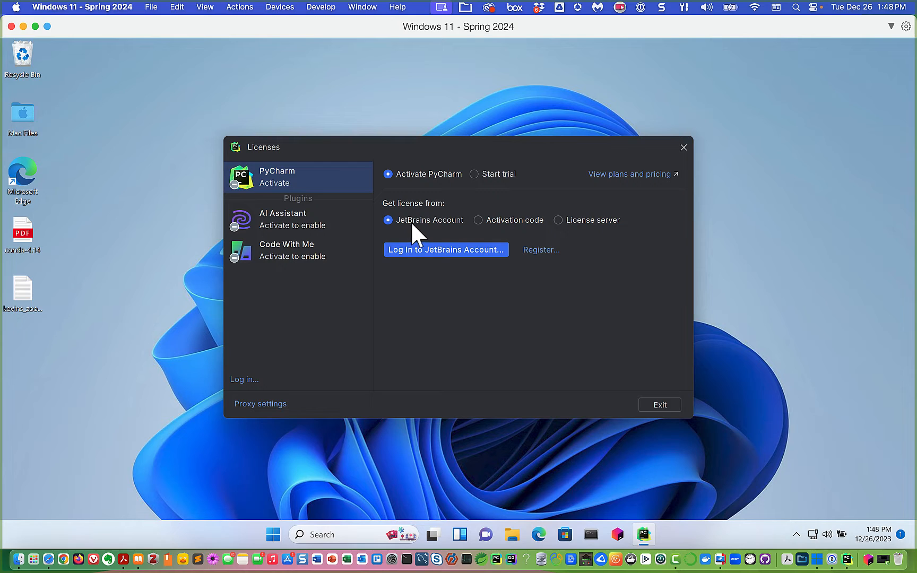
{"action": "left_click", "coordinate": [439, 252]}
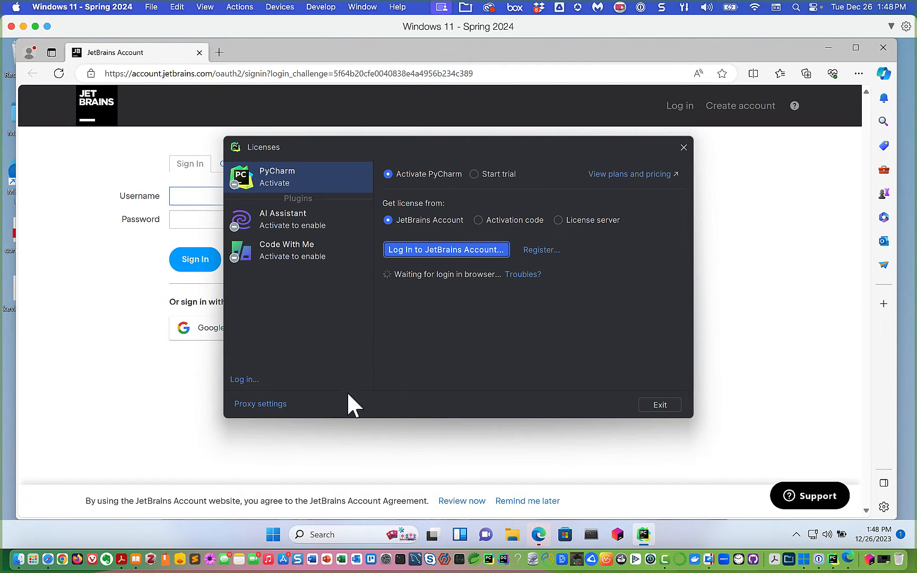
- Sign in to the JetBrains account in Edge with the saved username and the pasted password
{"action": "left_click", "coordinate": [507, 454]}
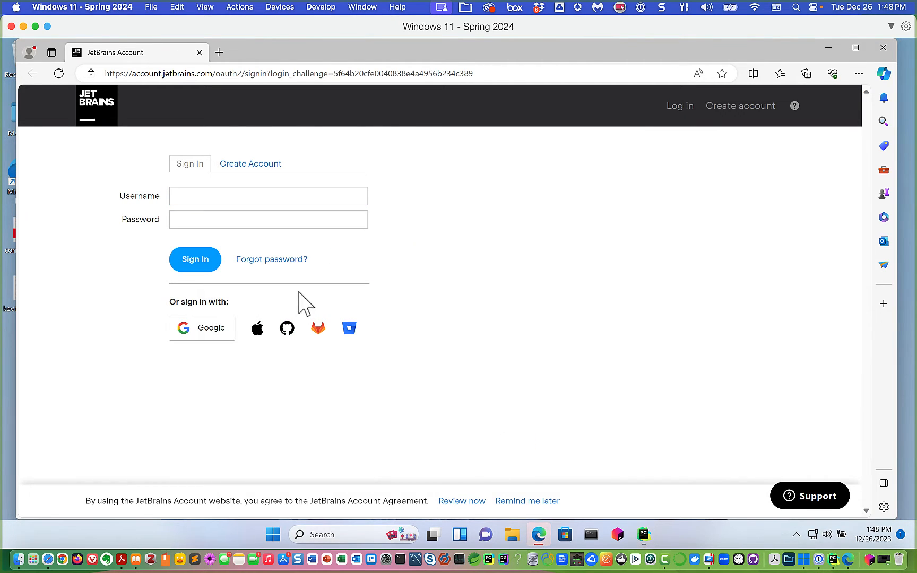
{"action": "left_click", "coordinate": [317, 196]}
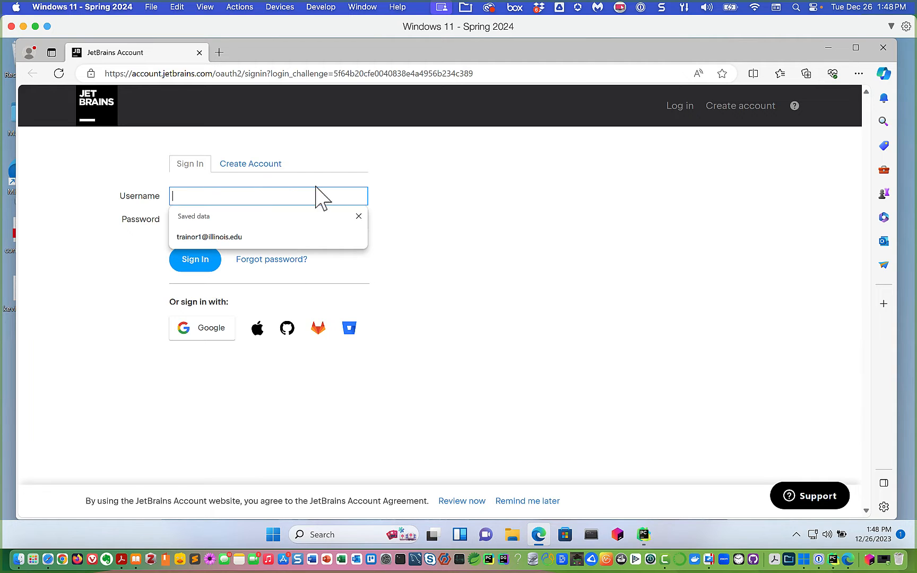
{"action": "left_click", "coordinate": [227, 237]}
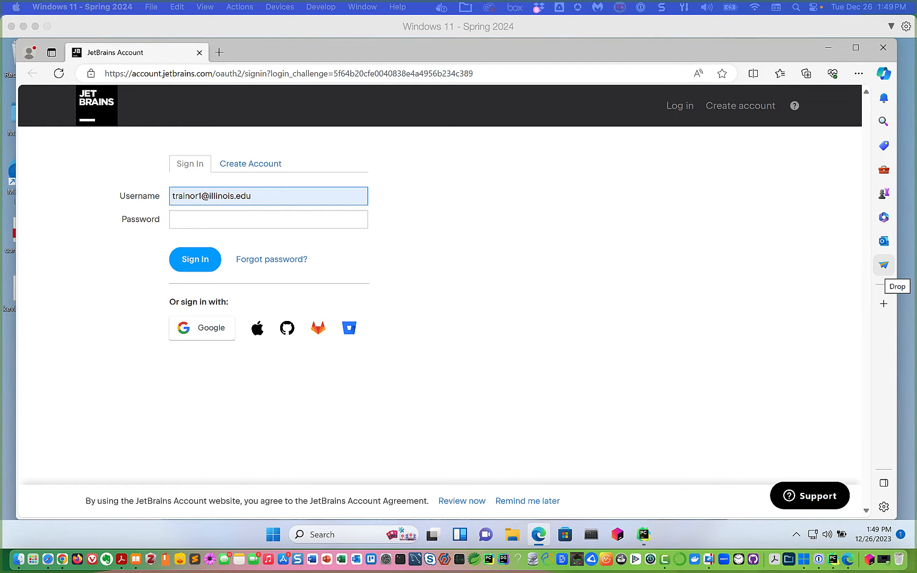
{"action": "left_click", "coordinate": [189, 219]}
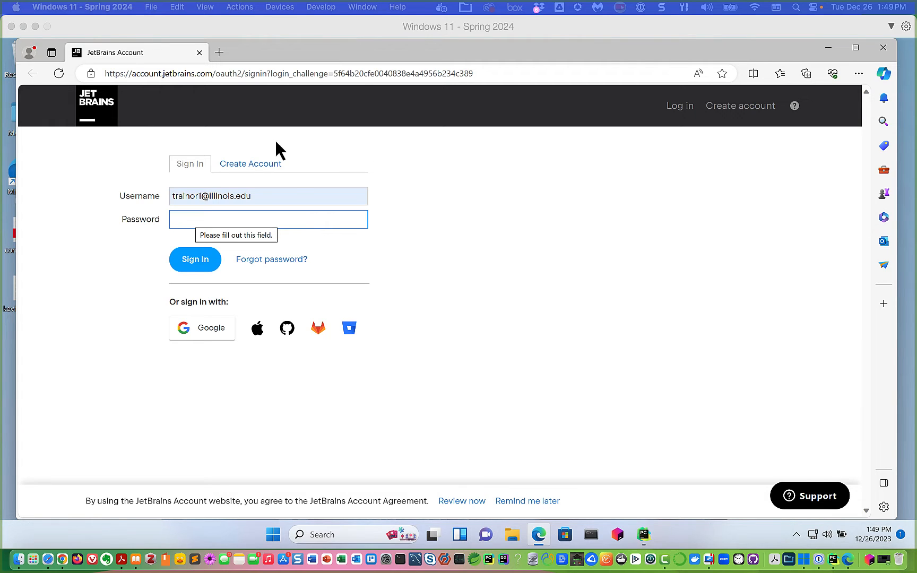
{"action": "left_click", "coordinate": [183, 218]}
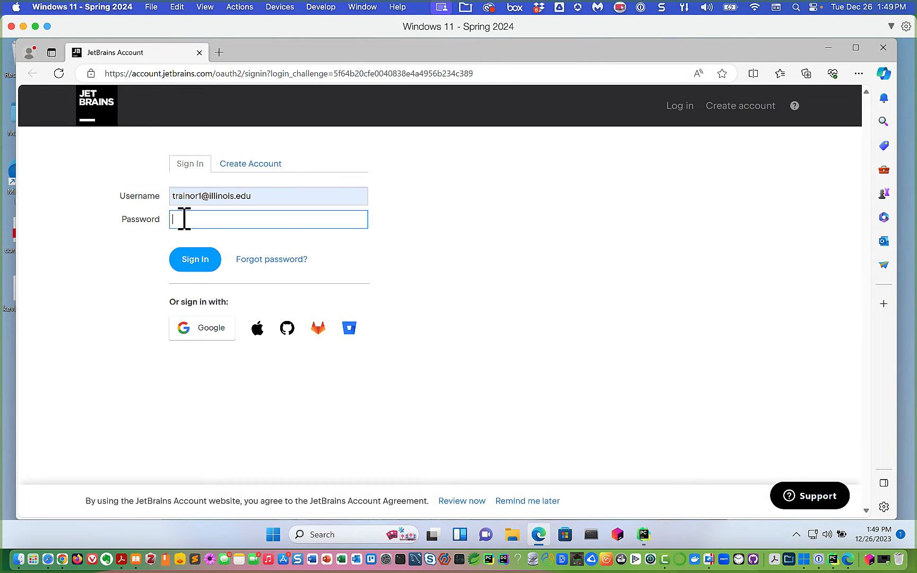
{"action": "key", "text": "ctrl+v"}
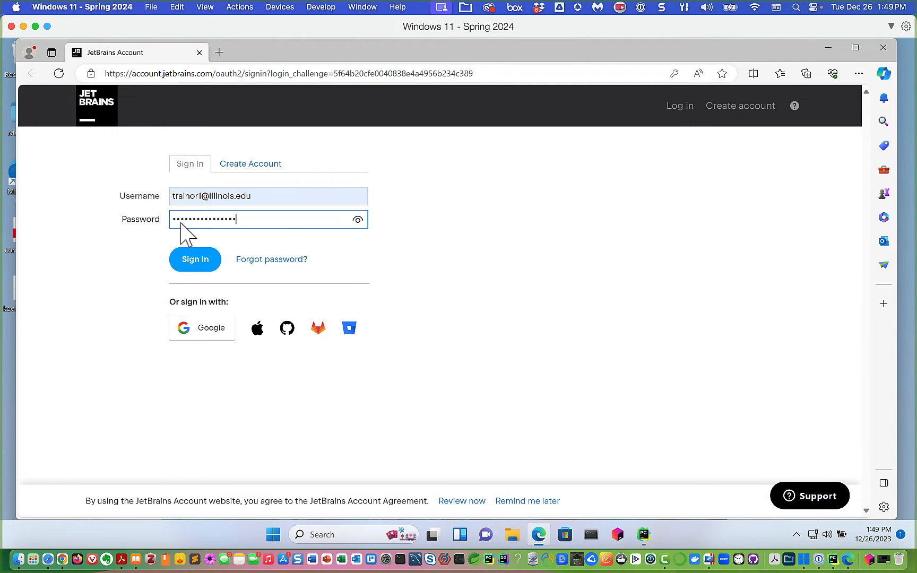
{"action": "left_click", "coordinate": [182, 265]}
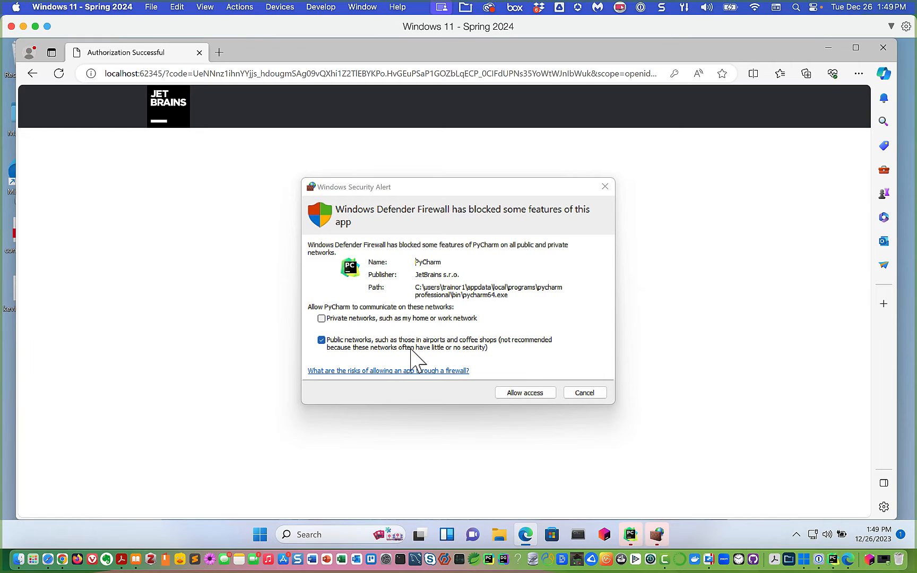
- Allow PyCharm through Windows Defender Firewall on both private and public networks
{"action": "left_click", "coordinate": [321, 319]}
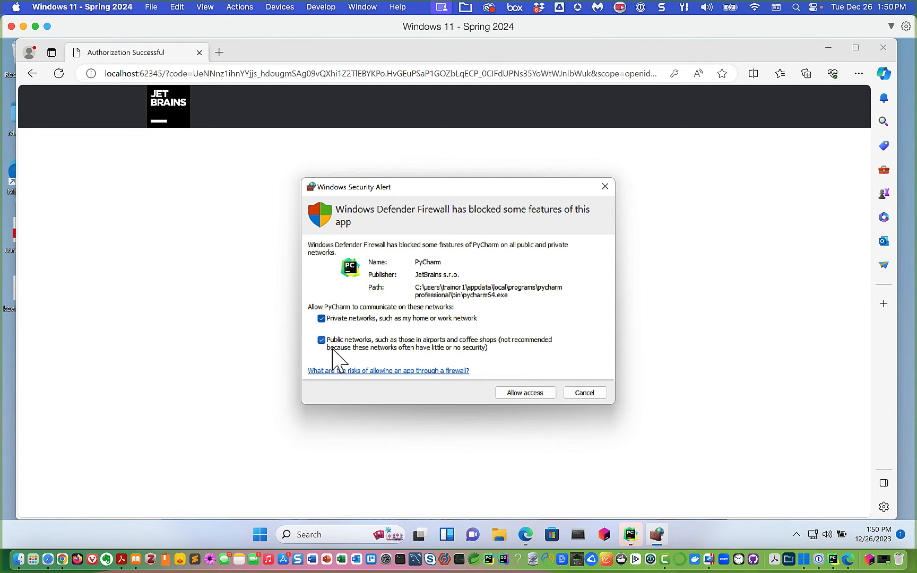
{"action": "left_click", "coordinate": [524, 393]}
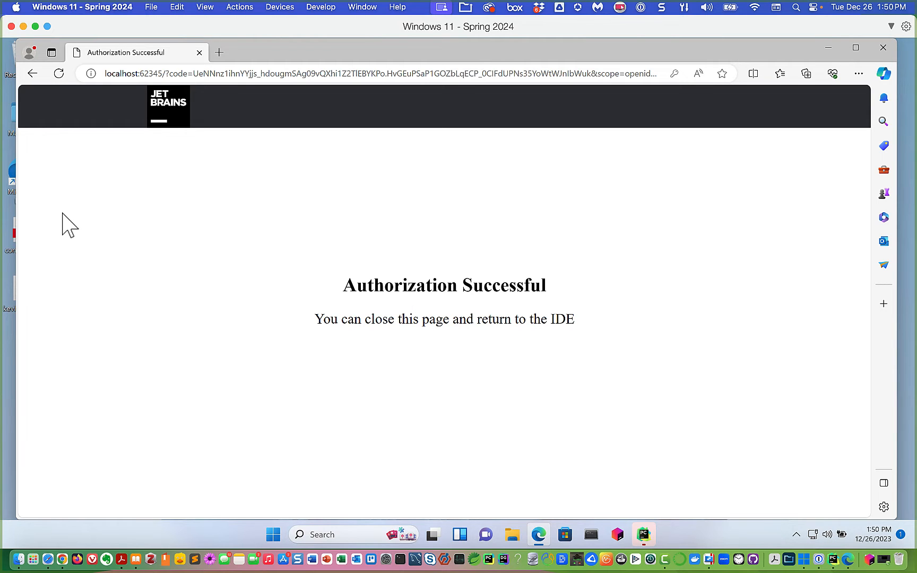
- Close the Edge window and exit the Licenses dialog now that activation succeeded
{"action": "left_click", "coordinate": [883, 48]}
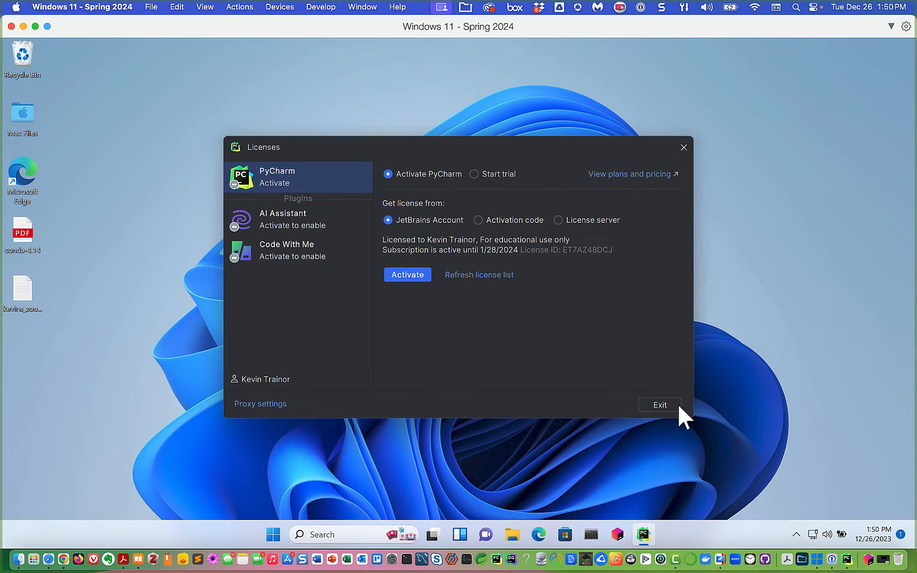
{"action": "left_click", "coordinate": [664, 404]}
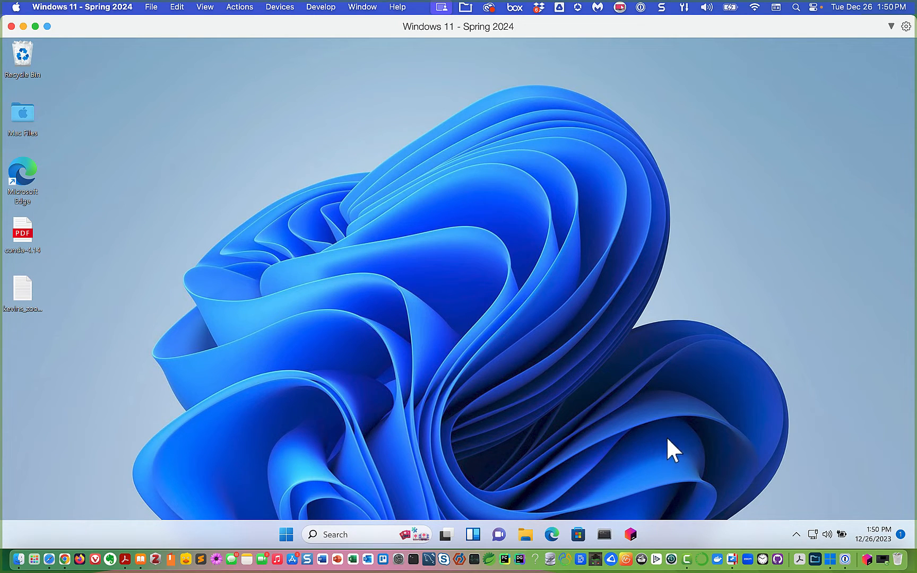
- Pin PyCharm Professional from the JetBrains Toolbox folder in Start's All apps to the taskbar
{"action": "left_click", "coordinate": [631, 535]}
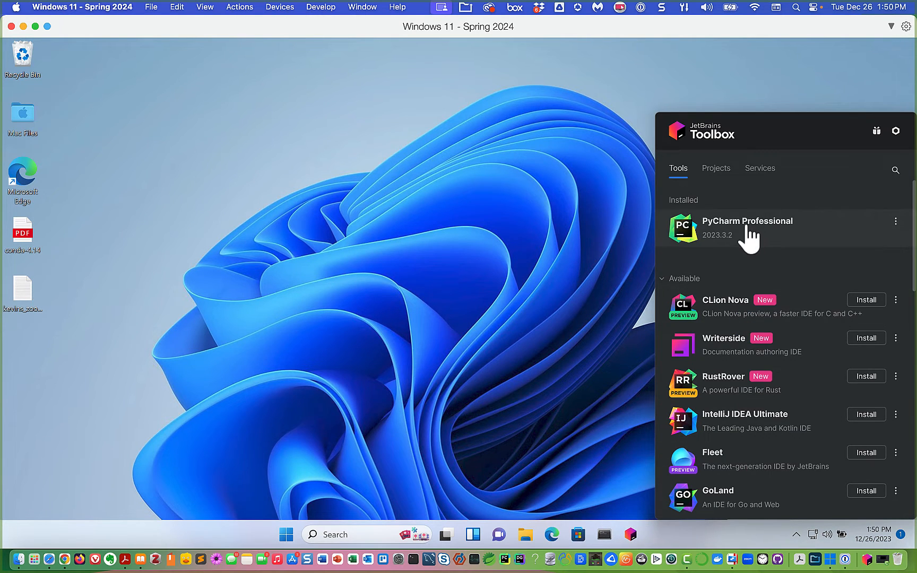
{"action": "left_click", "coordinate": [566, 225]}
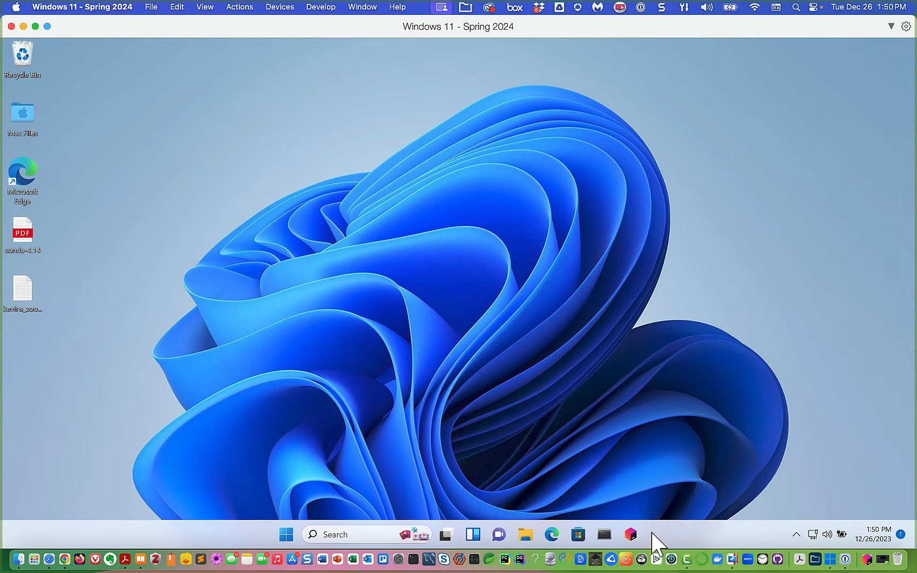
{"action": "left_click", "coordinate": [285, 536]}
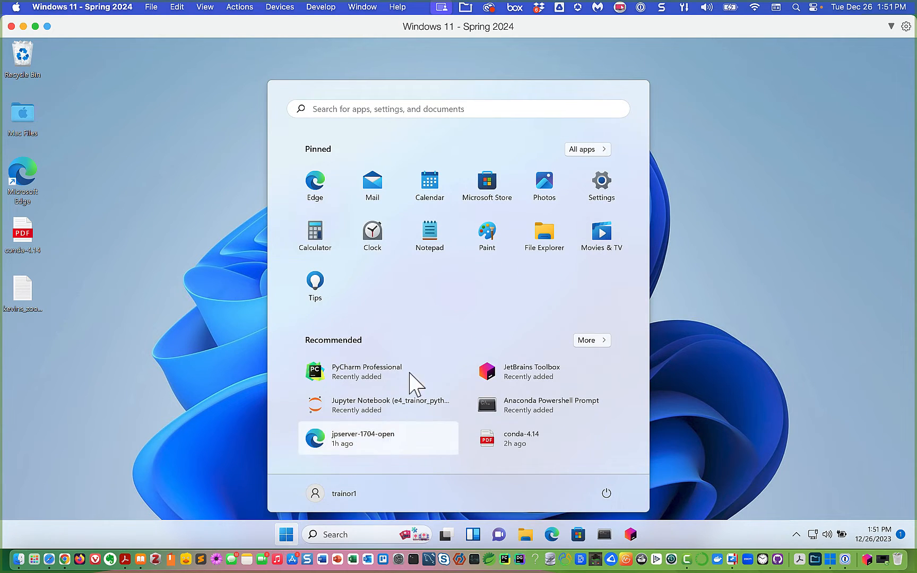
{"action": "left_click", "coordinate": [589, 152]}
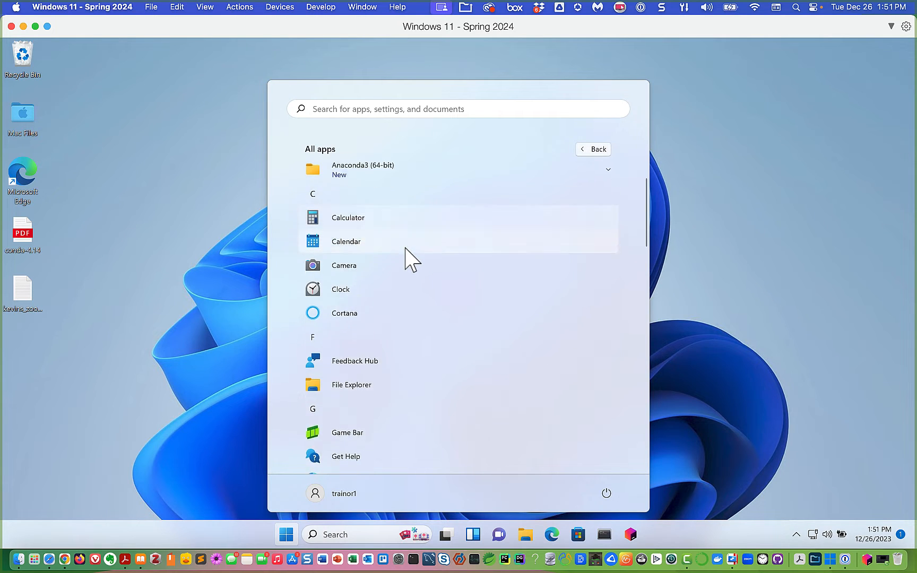
{"action": "scroll", "coordinate": [405, 249], "scroll_direction": "down", "scroll_amount": 6}
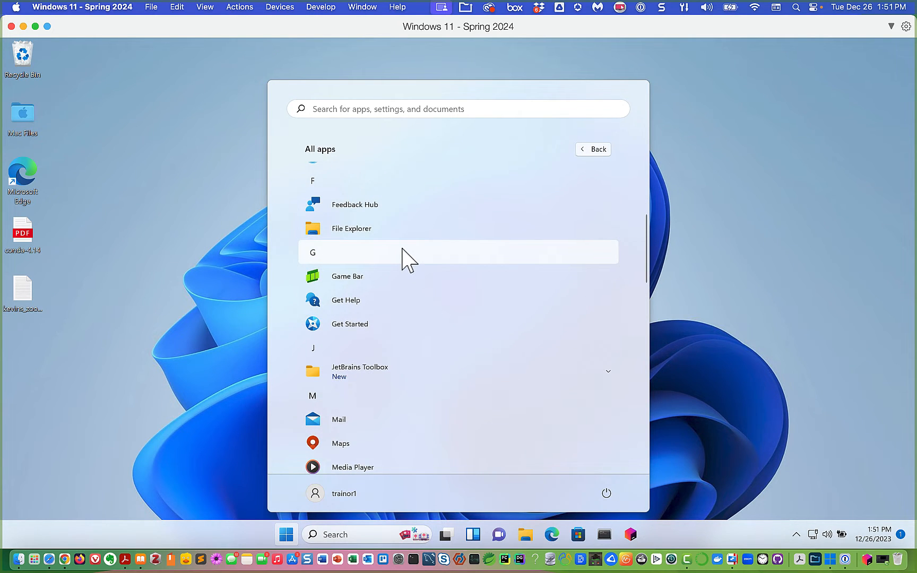
{"action": "scroll", "coordinate": [405, 257], "scroll_direction": "down", "scroll_amount": 3}
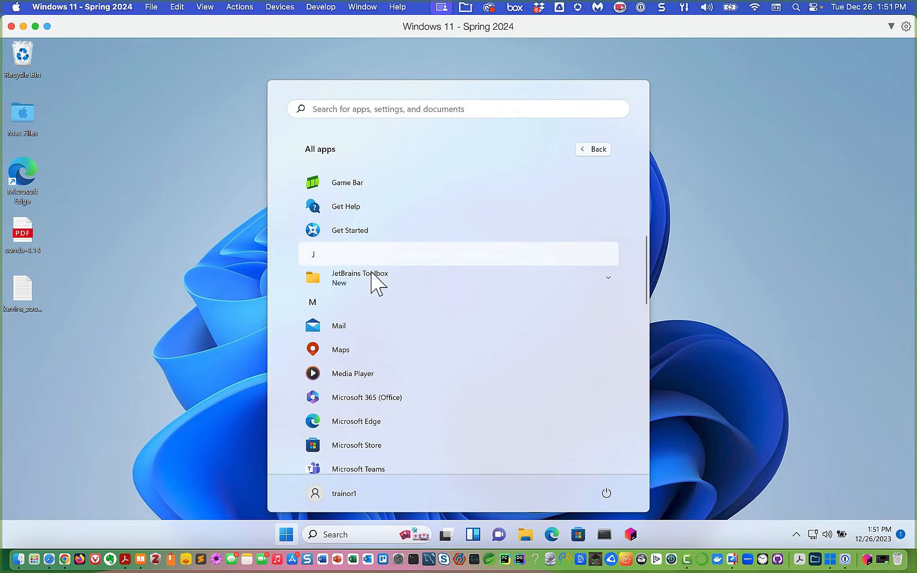
{"action": "left_click", "coordinate": [607, 278]}
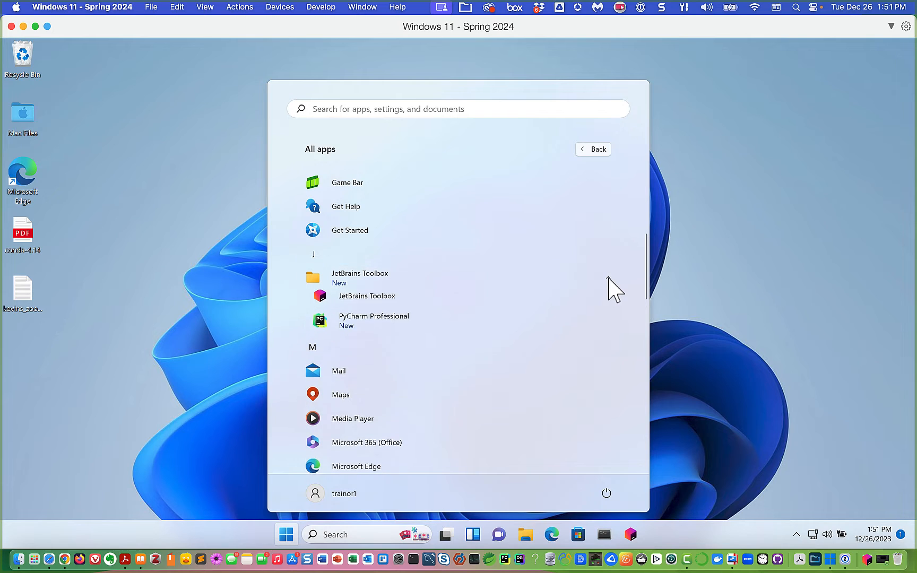
{"action": "right_click", "coordinate": [382, 327]}
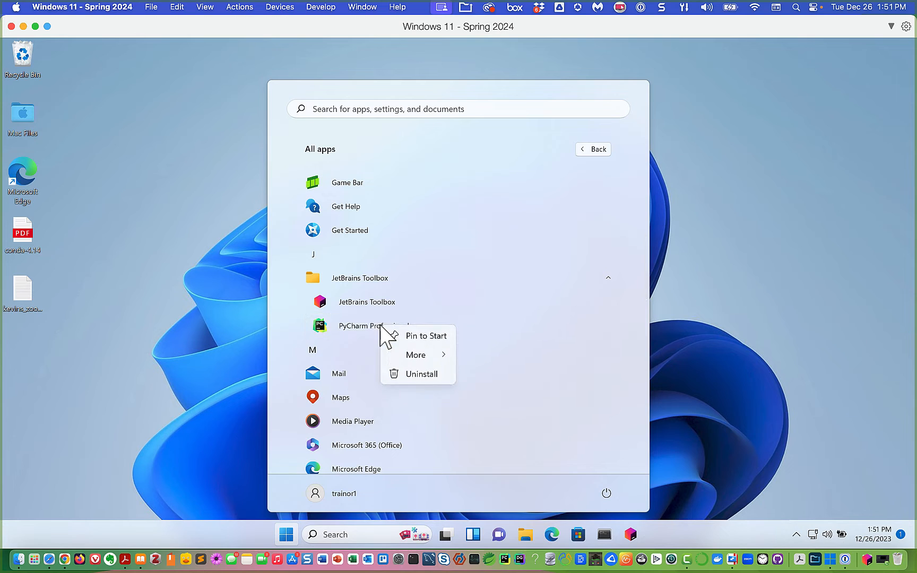
{"action": "mouse_move", "coordinate": [419, 360]}
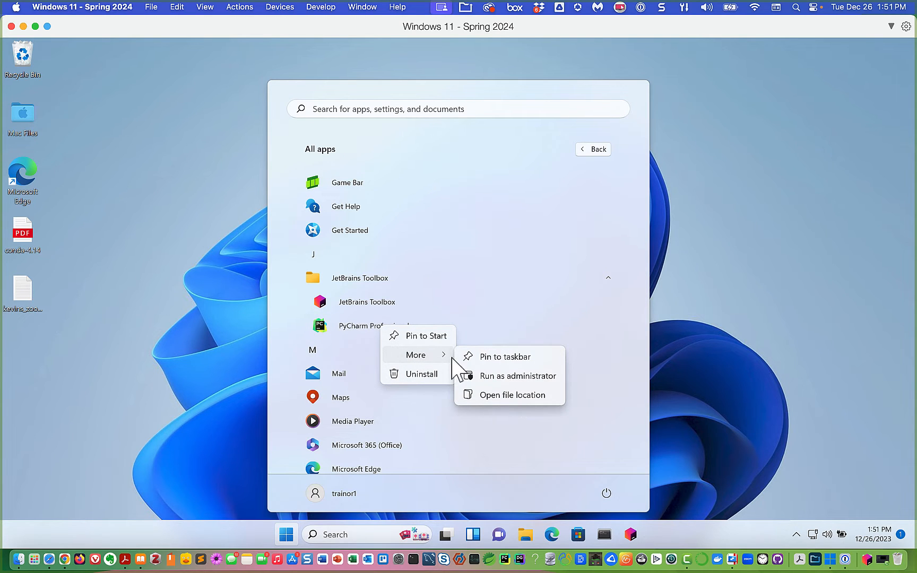
{"action": "left_click", "coordinate": [492, 357]}
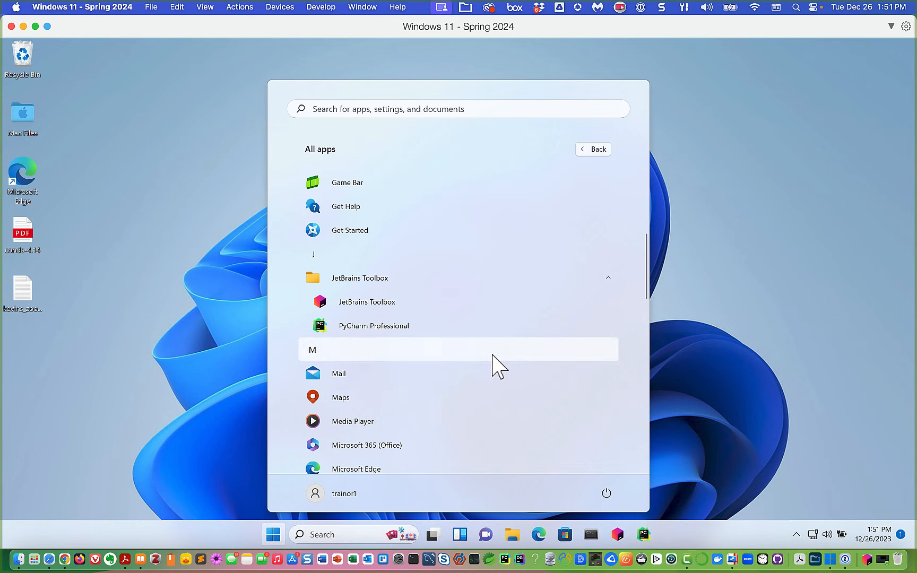
{"action": "left_click", "coordinate": [703, 307]}
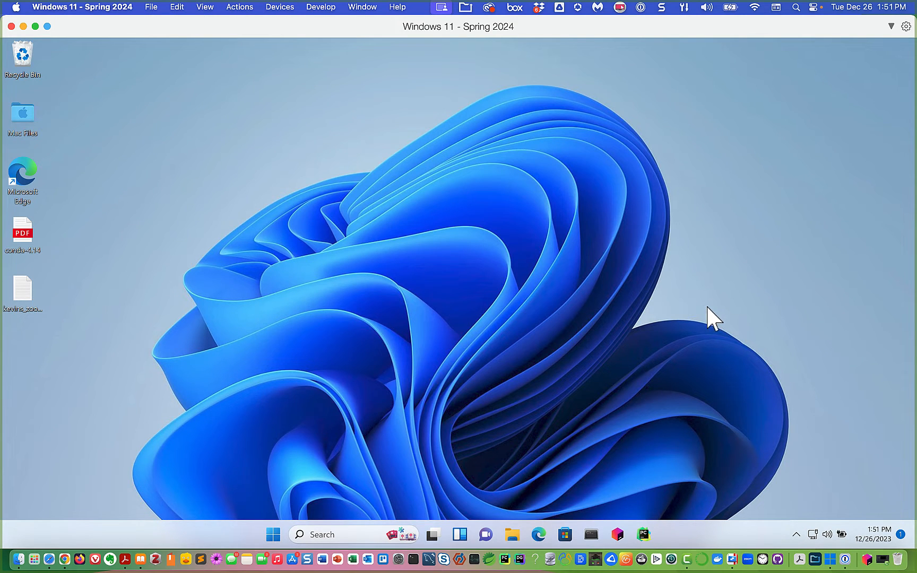
- Launch PyCharm Professional from its new taskbar shortcut to reach the Welcome screen
{"action": "left_click", "coordinate": [645, 533]}
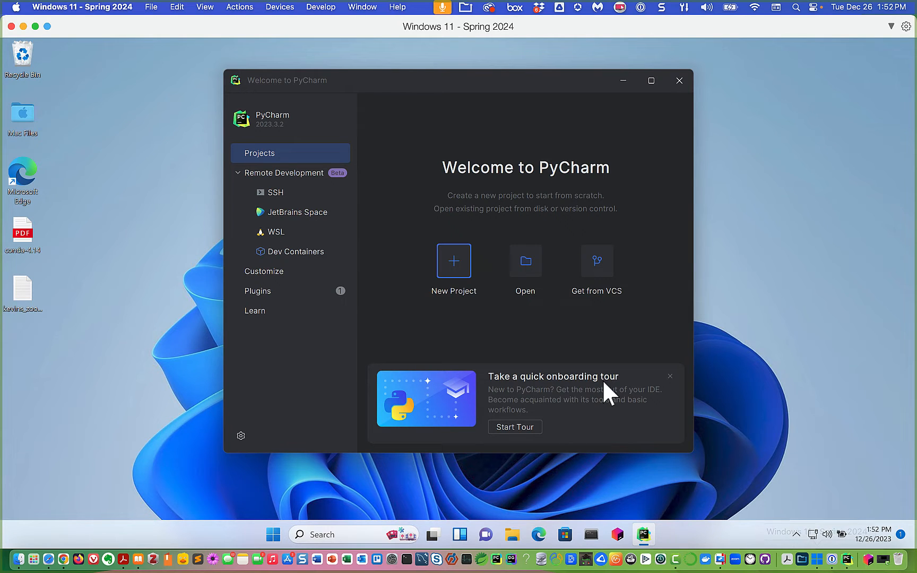
- Start a new Pure Python project under PycharmProjects named first_test_python_project
{"action": "left_click", "coordinate": [457, 260]}
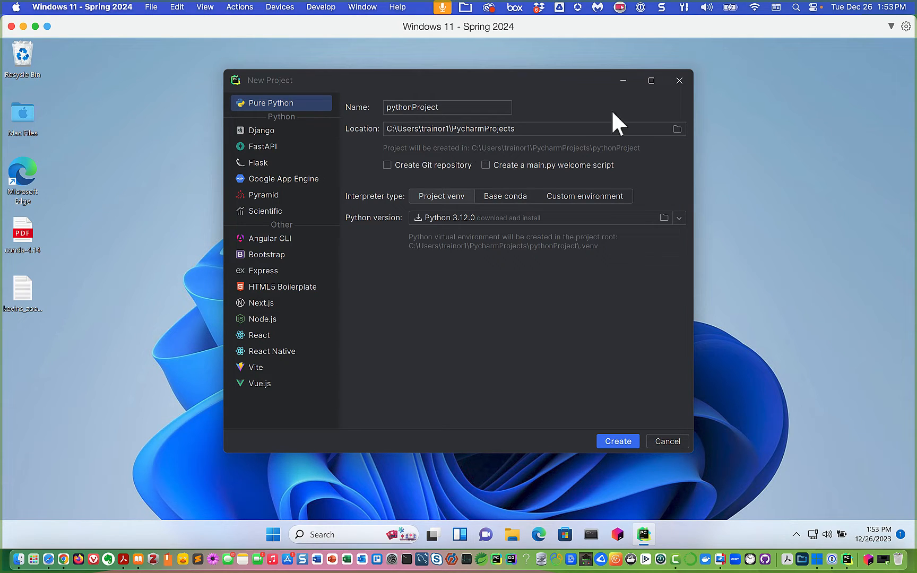
{"action": "left_click", "coordinate": [677, 129]}
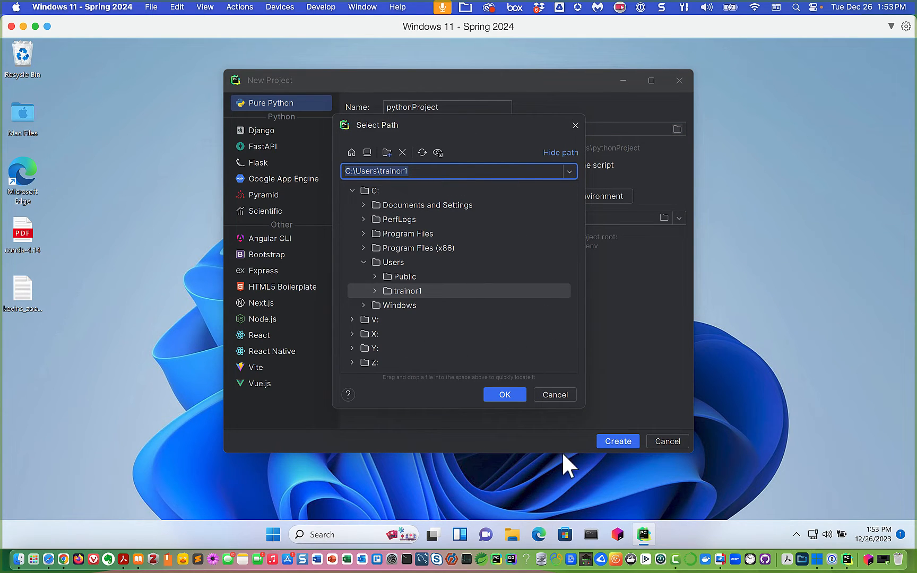
{"action": "left_click", "coordinate": [561, 391]}
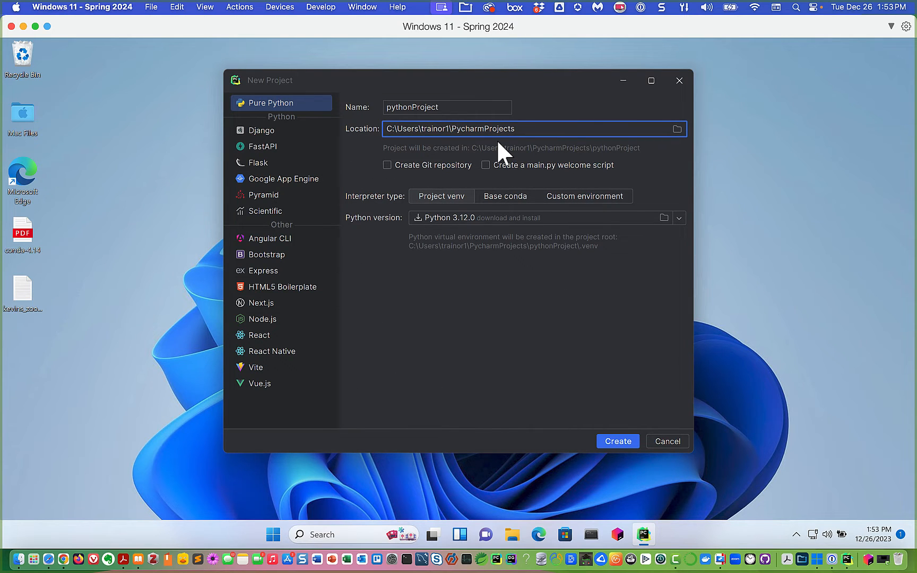
{"action": "double_click", "coordinate": [450, 107]}
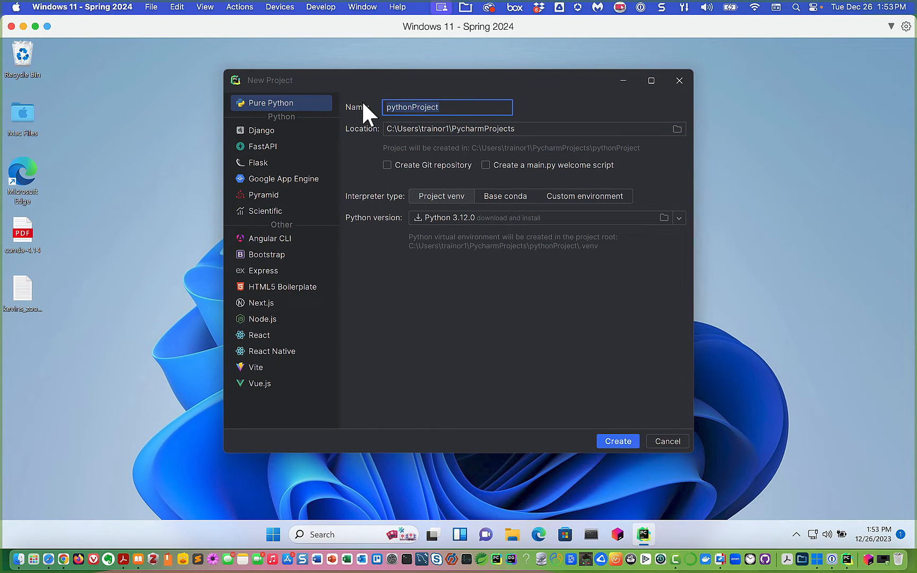
{"action": "type", "text": "first"}
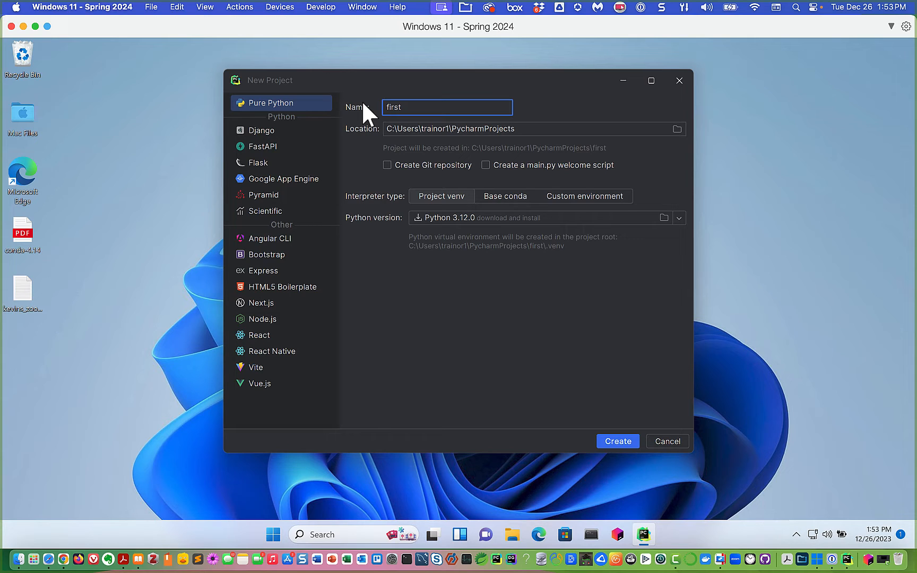
{"action": "type", "text": "_test_python_pr"}
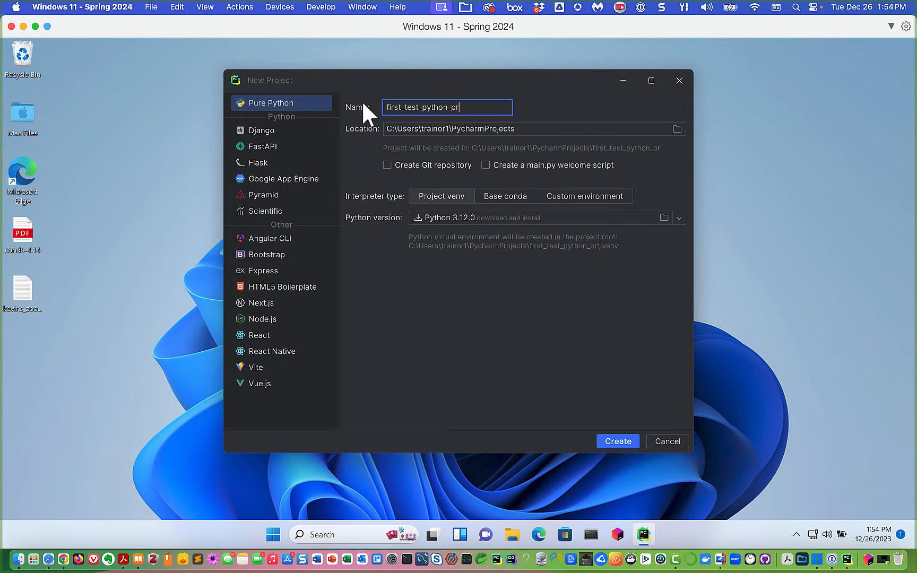
{"action": "type", "text": "oject"}
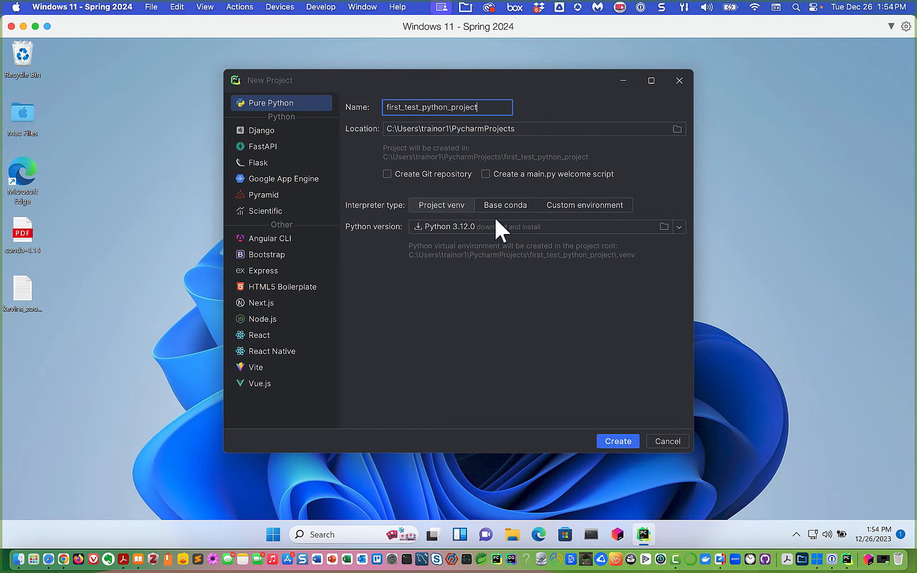
- Choose the existing Conda environment e4_trainor_python_course as interpreter and create the project
{"action": "left_click", "coordinate": [591, 207]}
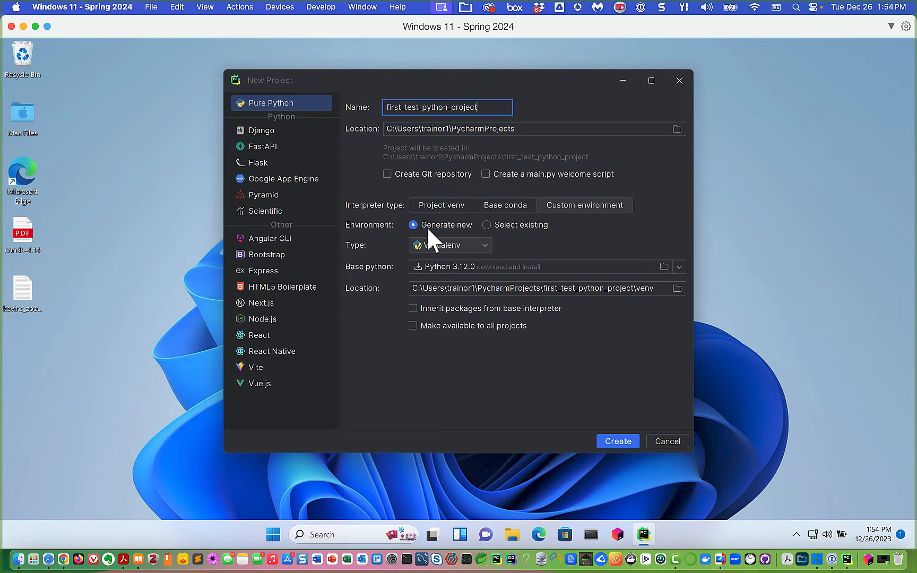
{"action": "left_click", "coordinate": [487, 223]}
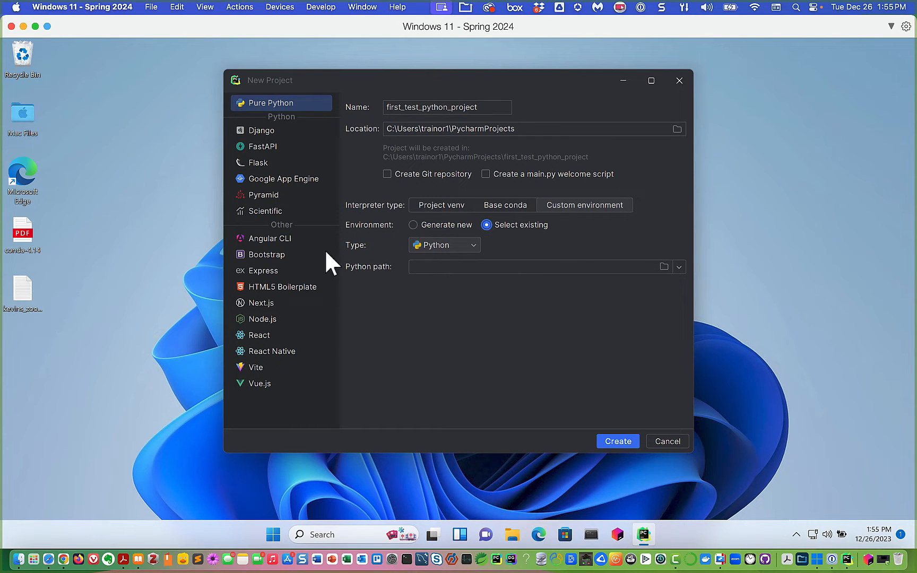
{"action": "left_click", "coordinate": [471, 243]}
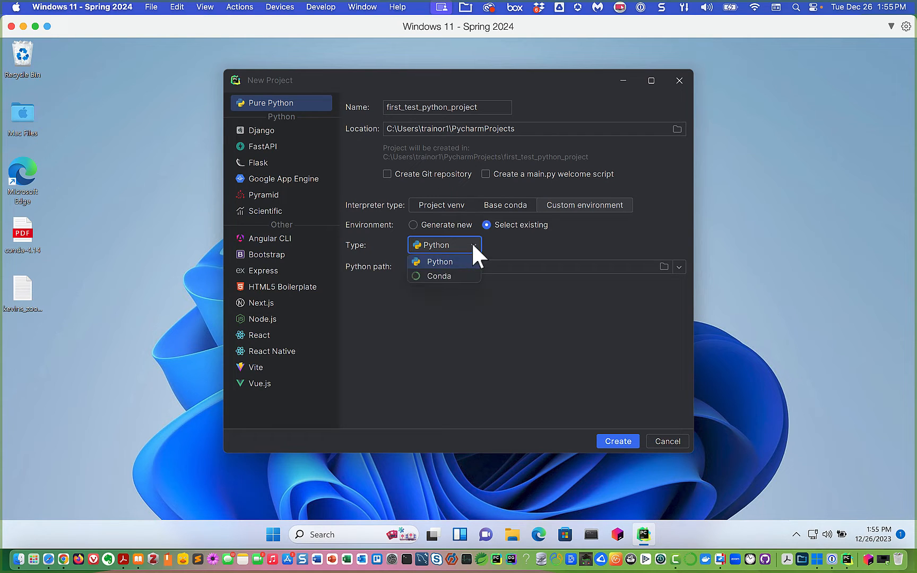
{"action": "left_click", "coordinate": [432, 277]}
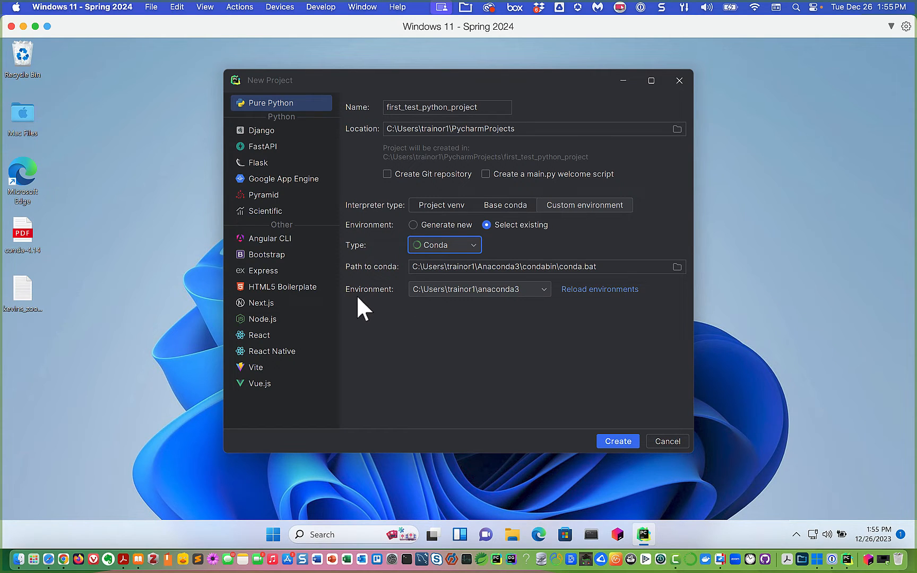
{"action": "left_click", "coordinate": [542, 287]}
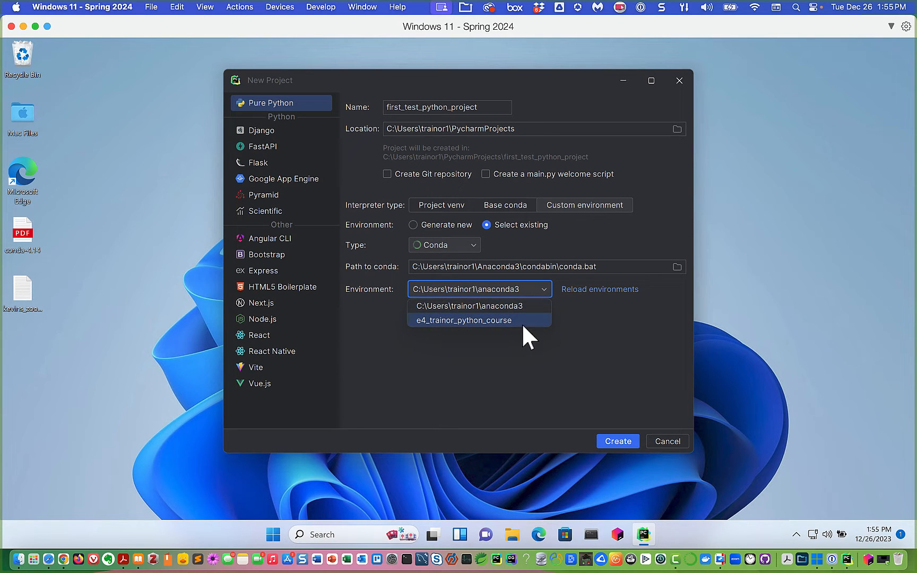
{"action": "left_click", "coordinate": [548, 353]}
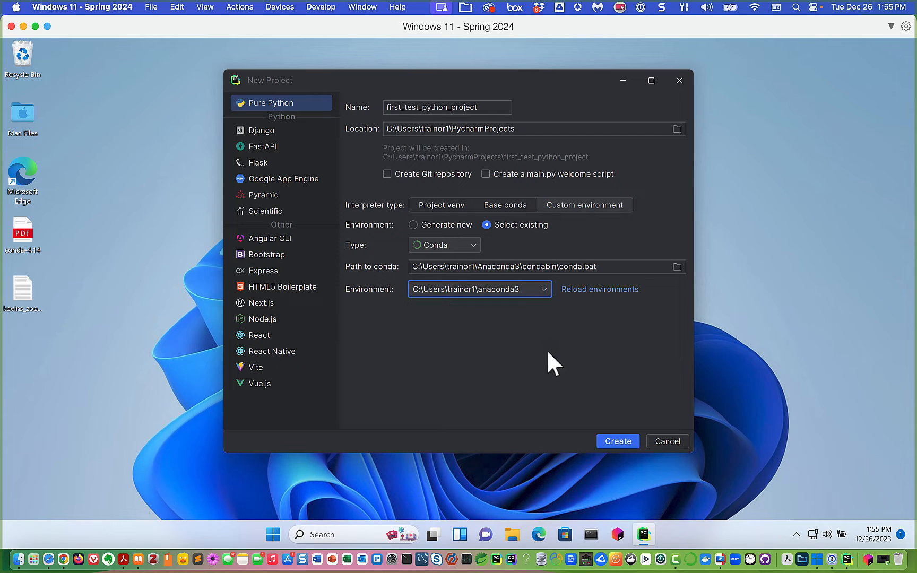
{"action": "left_click", "coordinate": [606, 291]}
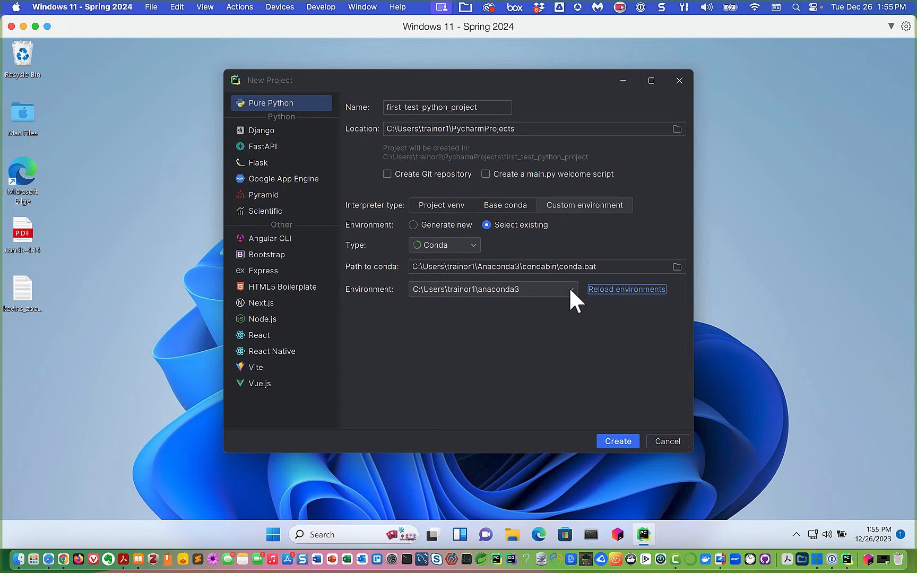
{"action": "left_click", "coordinate": [571, 289]}
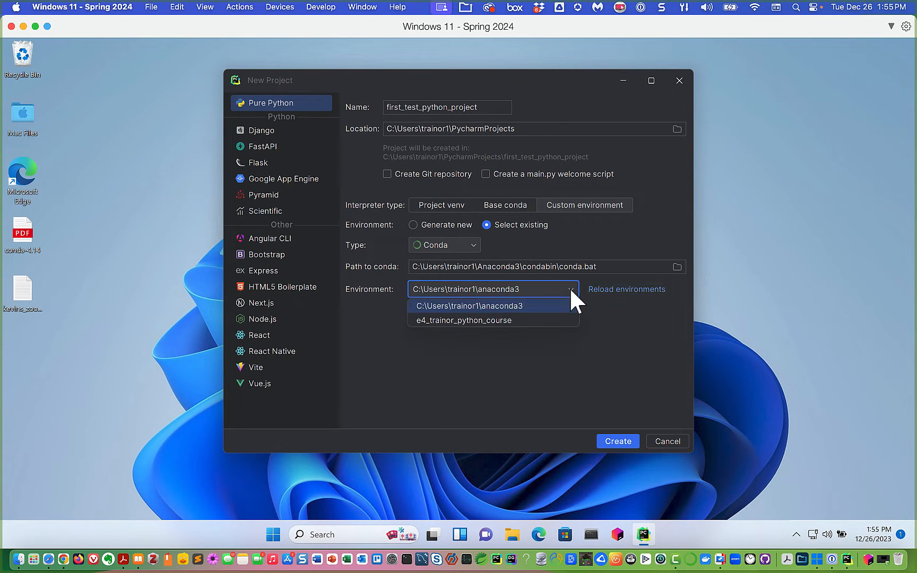
{"action": "left_click", "coordinate": [469, 320]}
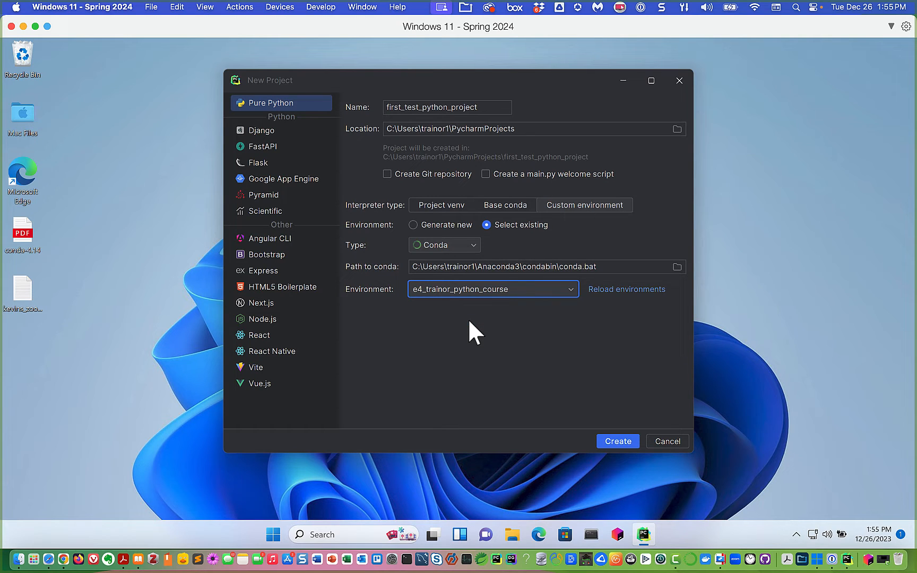
{"action": "left_click", "coordinate": [618, 441]}
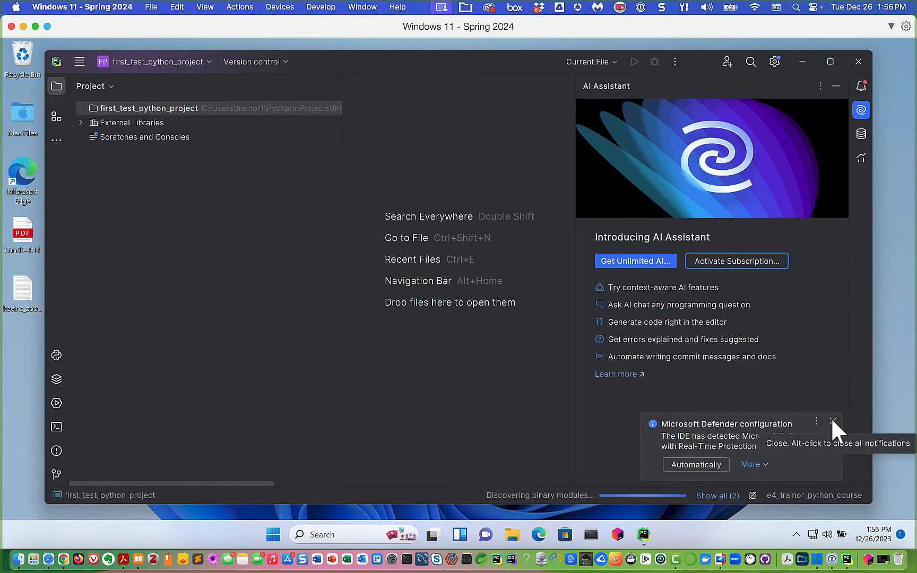
- Dismiss the Defender notice, hide AI Assistant, and show the project tree and full main menu
{"action": "left_click", "coordinate": [832, 421]}
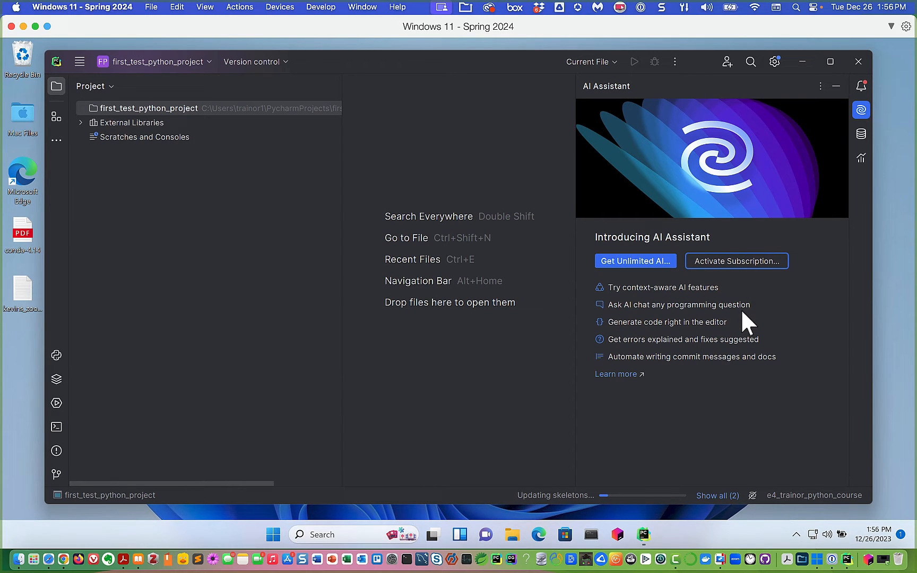
{"action": "left_click", "coordinate": [835, 86]}
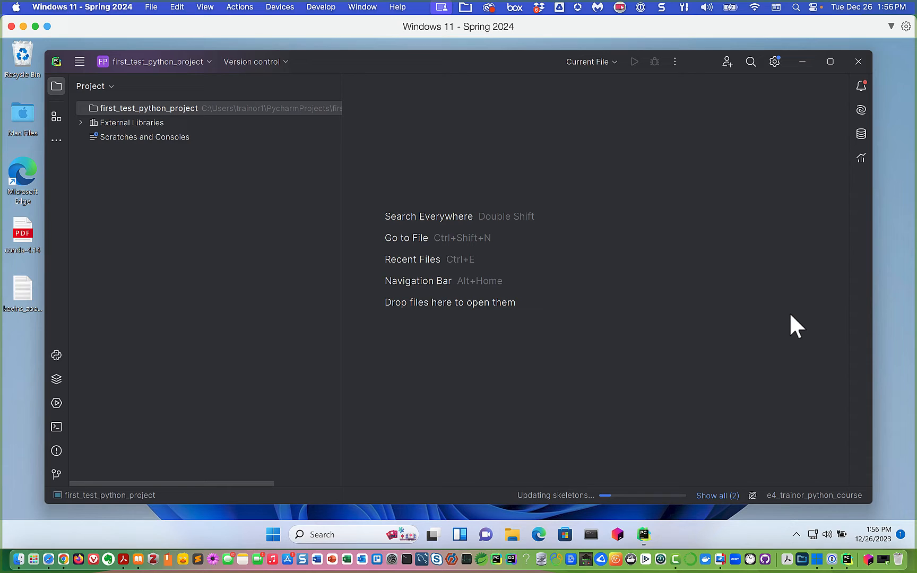
{"action": "left_click", "coordinate": [310, 198]}
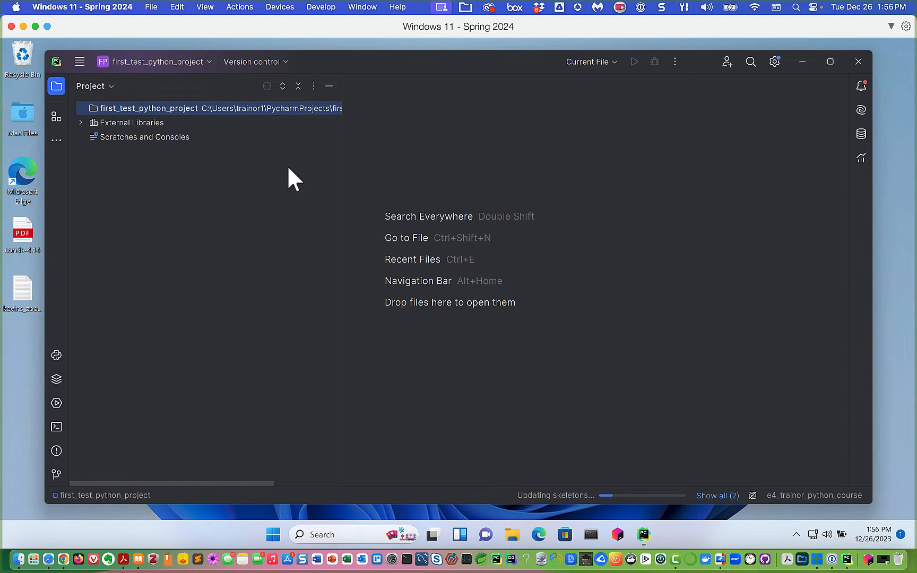
{"action": "left_click", "coordinate": [77, 60]}
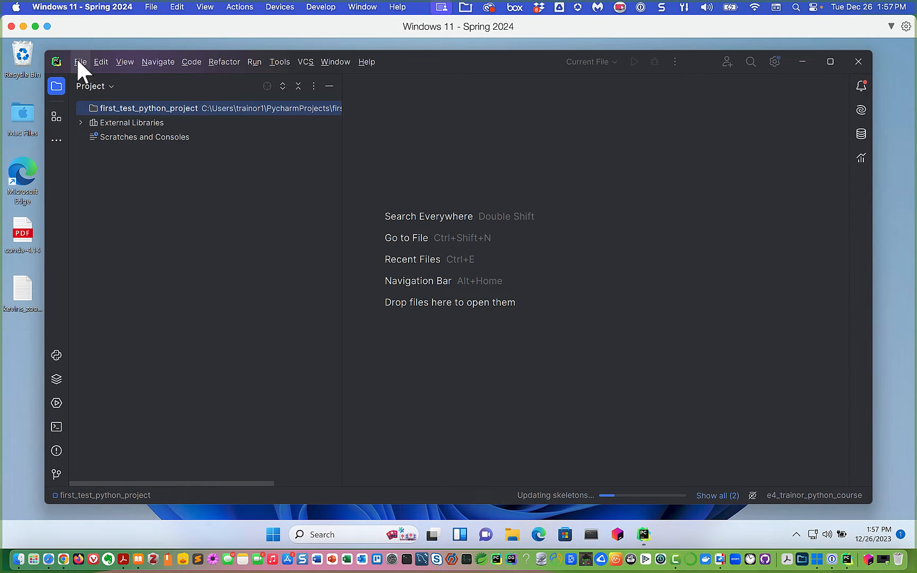
- Open Settings from the File menu (Ctrl+Alt+S)
{"action": "left_click", "coordinate": [78, 66]}
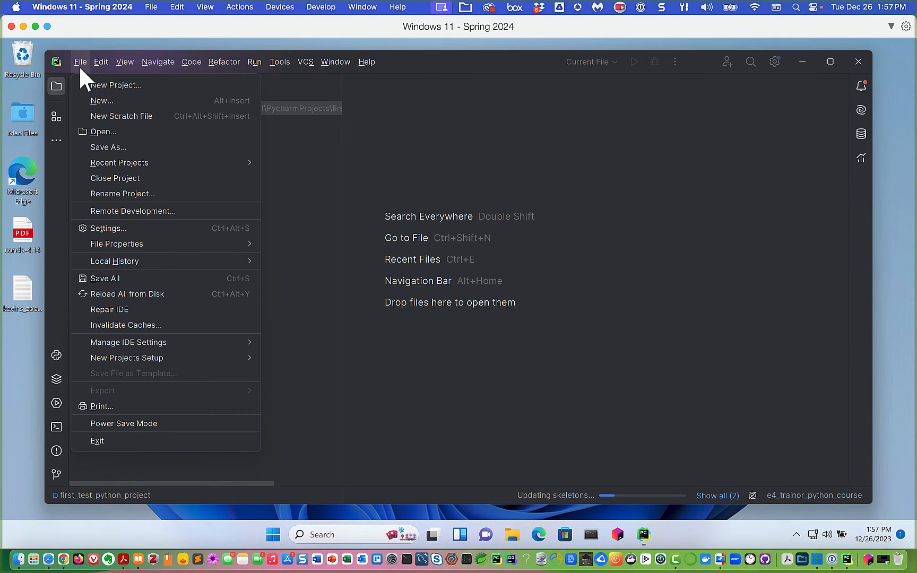
{"action": "left_click", "coordinate": [98, 66]}
{"action": "mouse_move", "coordinate": [76, 66]}
{"action": "left_click", "coordinate": [95, 230]}
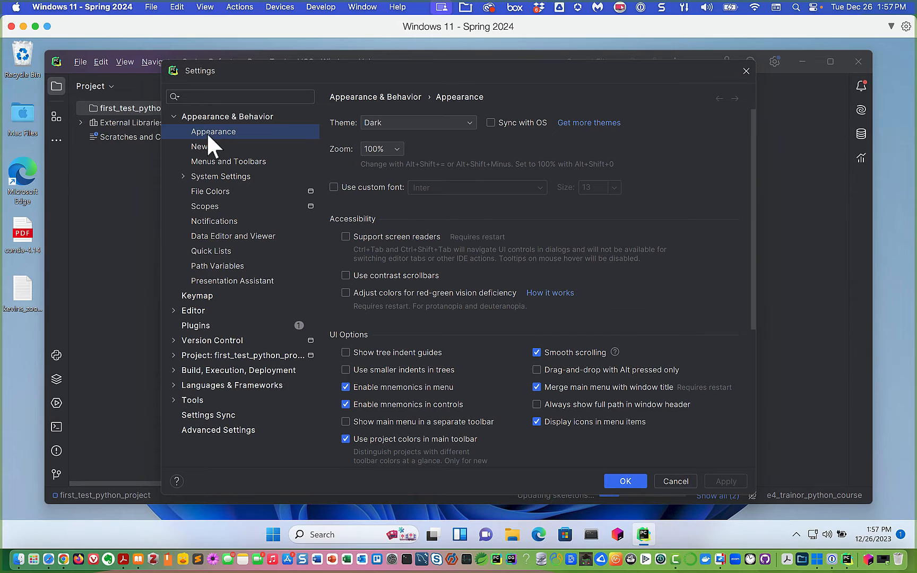
- Switch to the Plugins page in Settings and view its Installed tab
{"action": "left_click", "coordinate": [194, 324]}
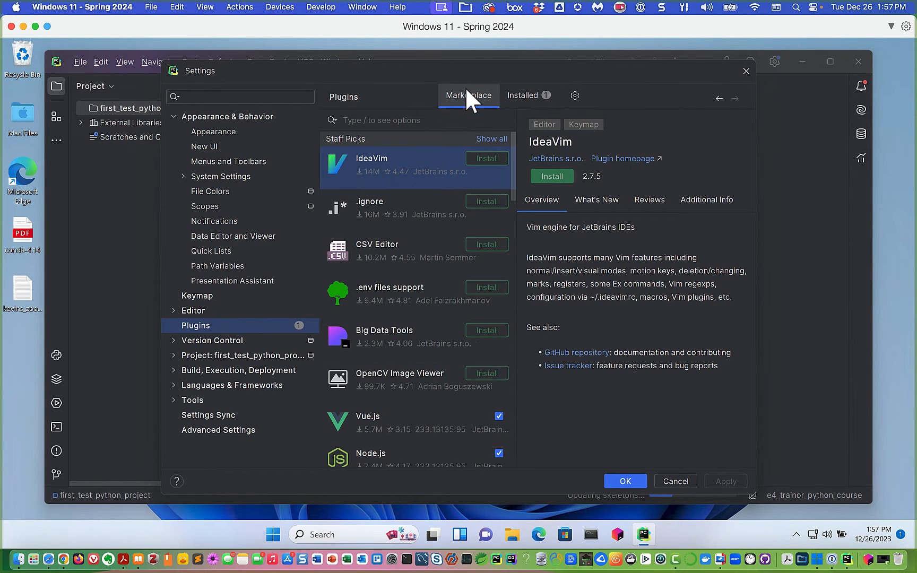
{"action": "left_click", "coordinate": [526, 97]}
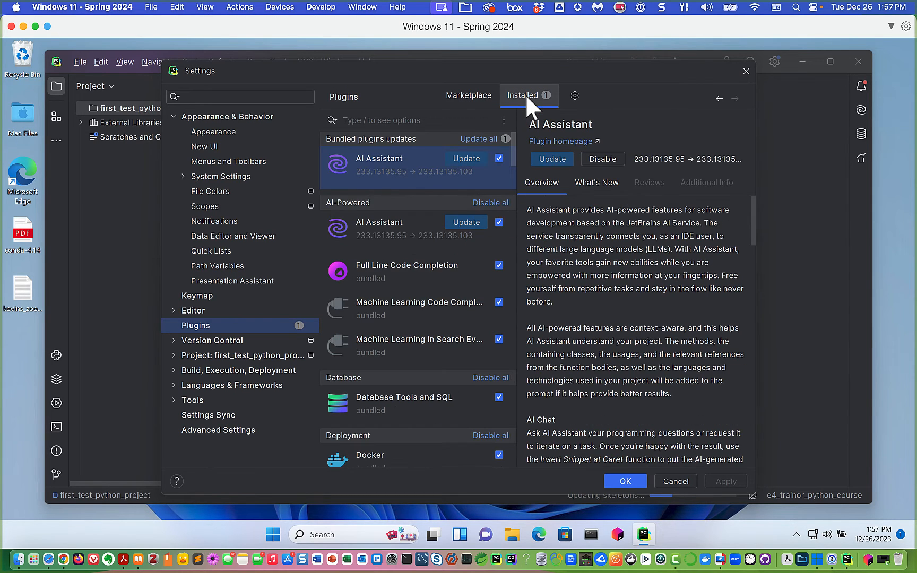
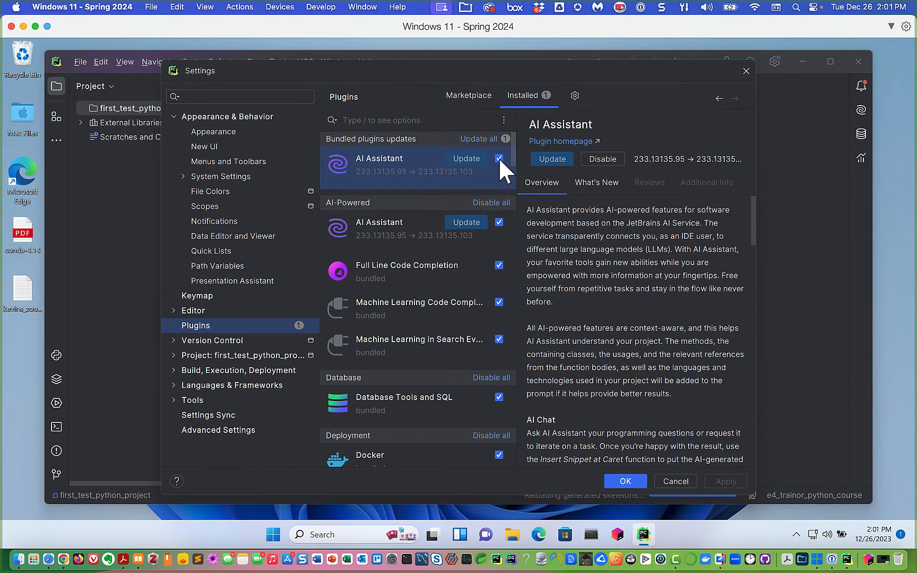
- Uncheck the AI Assistant plugin in the Installed list and apply the change
{"action": "left_click", "coordinate": [499, 157]}
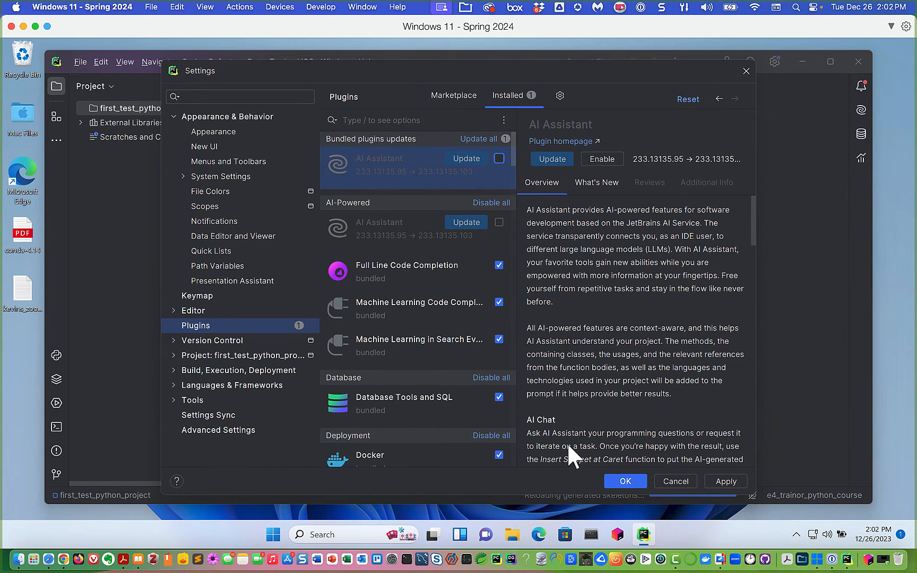
{"action": "left_click", "coordinate": [727, 479]}
- Close Settings, restart PyCharm for the plugin change, and exit despite running background tasks
{"action": "left_click", "coordinate": [621, 480]}
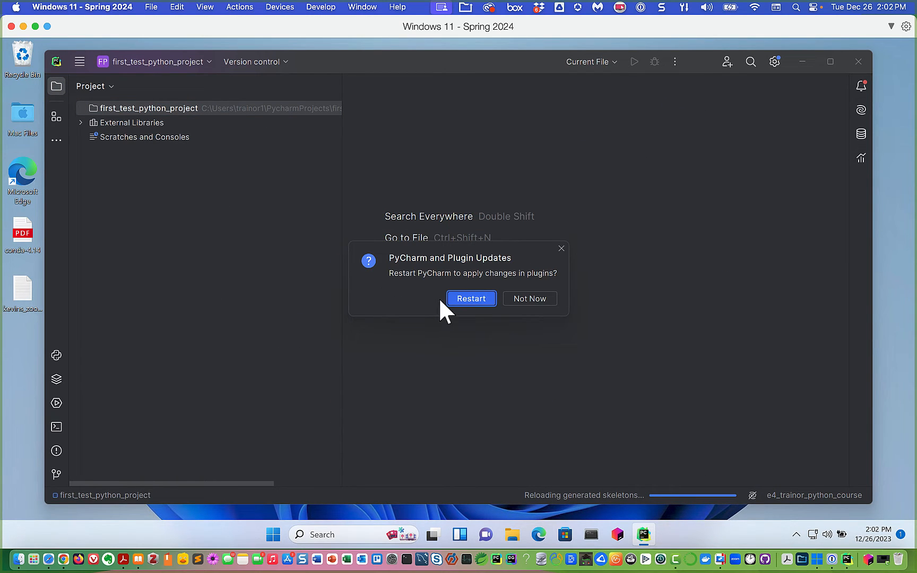
{"action": "left_click", "coordinate": [471, 299]}
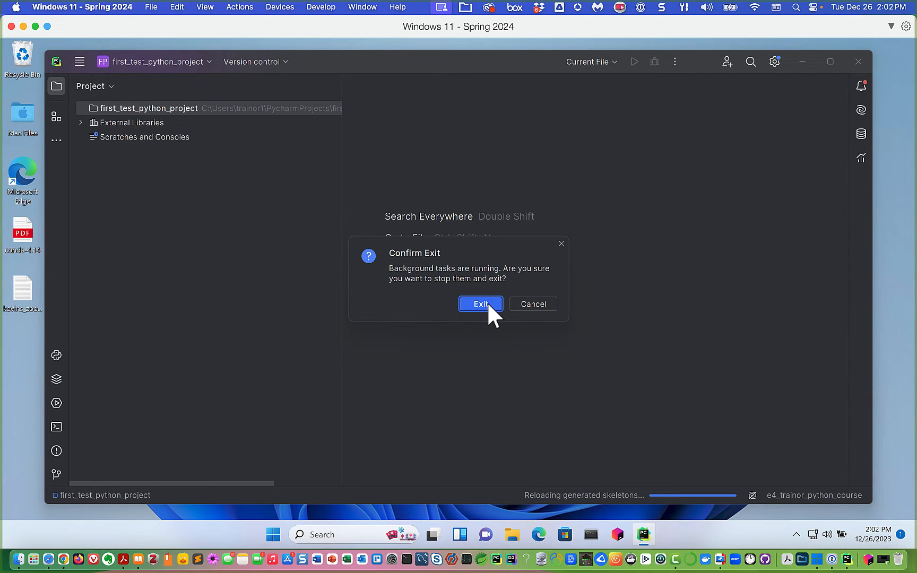
{"action": "left_click", "coordinate": [487, 302]}
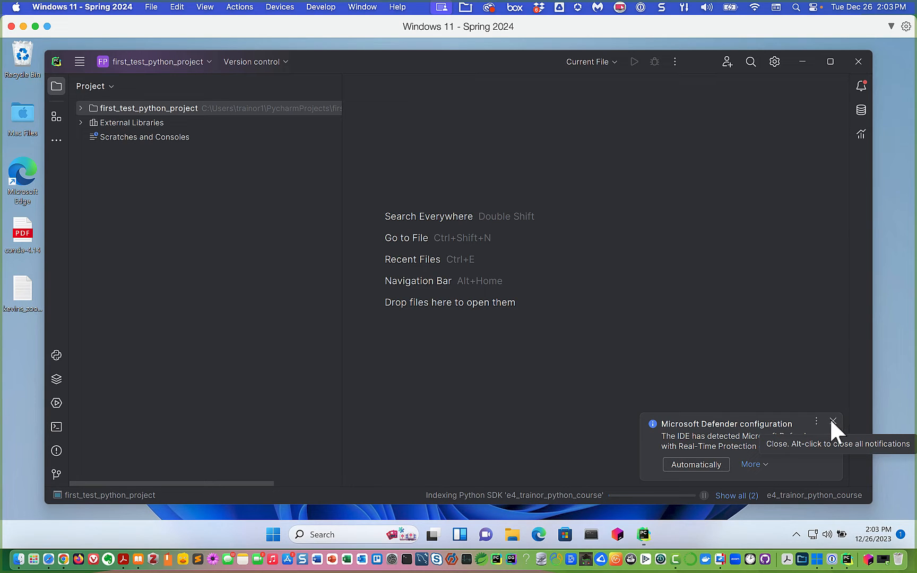
- Close the Microsoft Defender notification in the reopened first_test_python_project window
{"action": "left_click", "coordinate": [831, 420]}
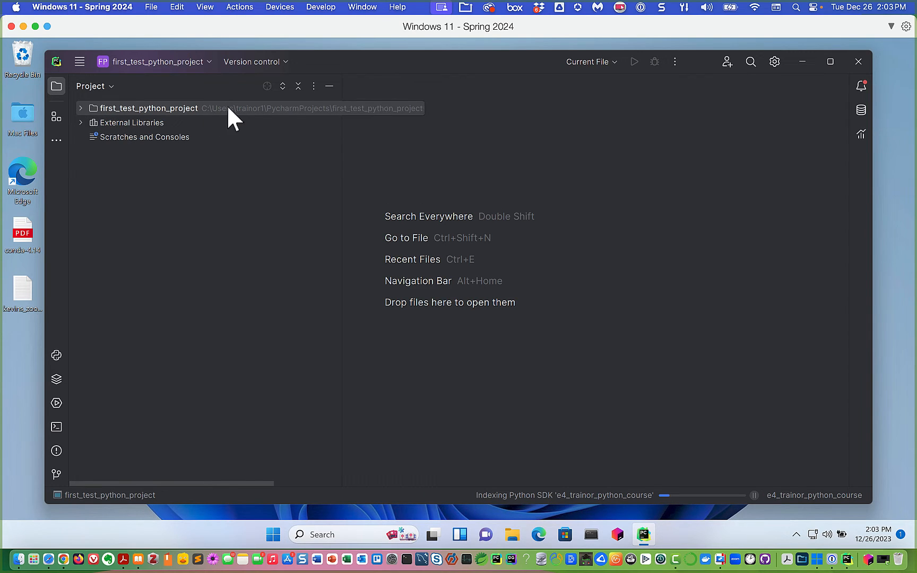
- Open File Explorer and navigate through This PC into the Local Disk (C:) drive
{"action": "left_click", "coordinate": [513, 536]}
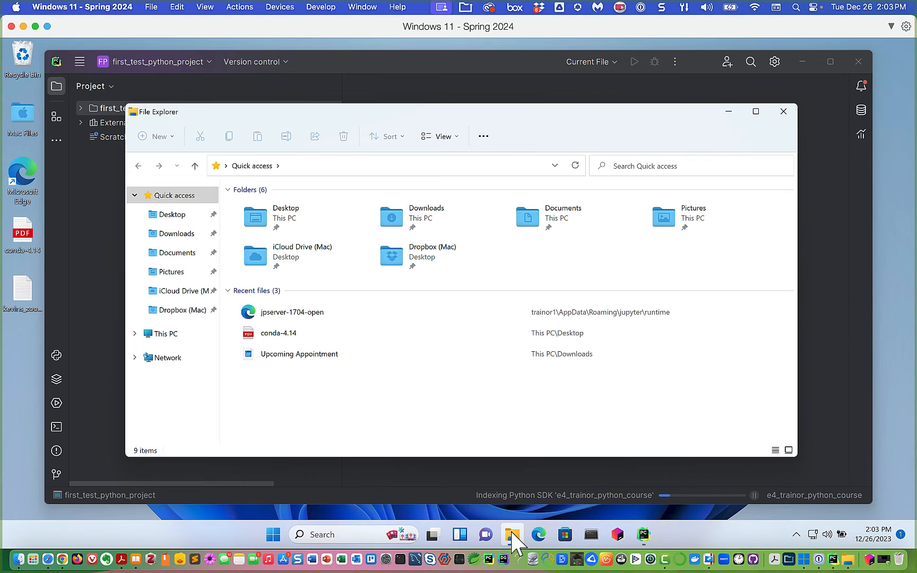
{"action": "left_click", "coordinate": [163, 342]}
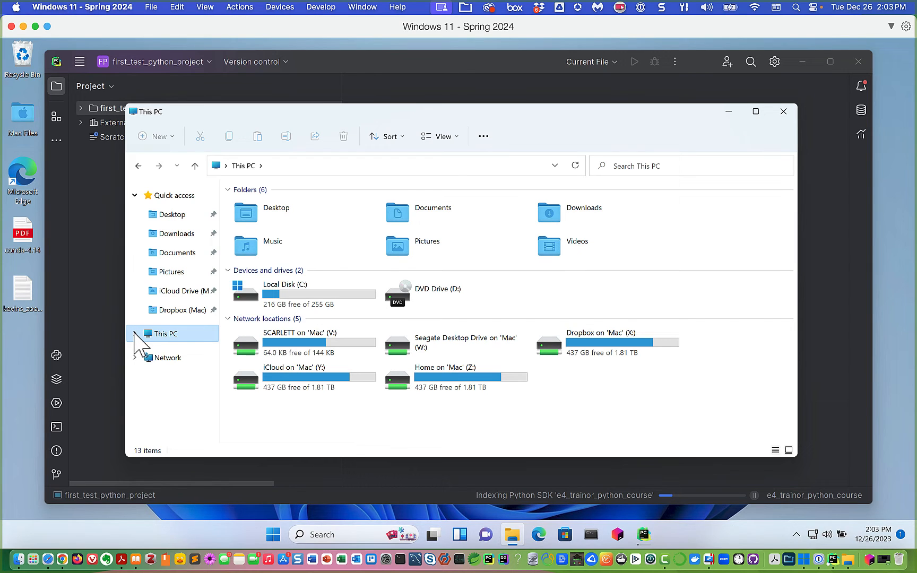
{"action": "left_click", "coordinate": [134, 333]}
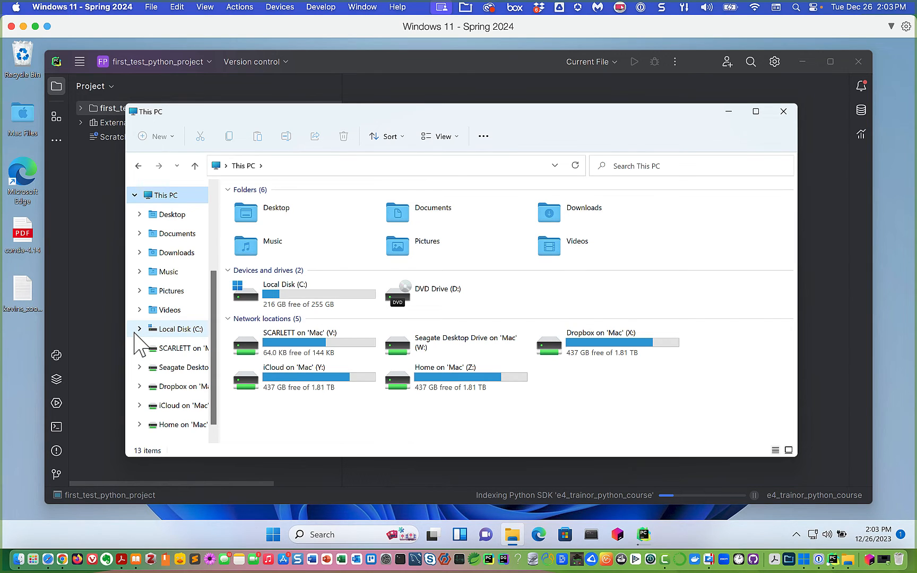
{"action": "left_click", "coordinate": [139, 329]}
{"action": "left_click", "coordinate": [139, 329]}
{"action": "left_click", "coordinate": [311, 304]}
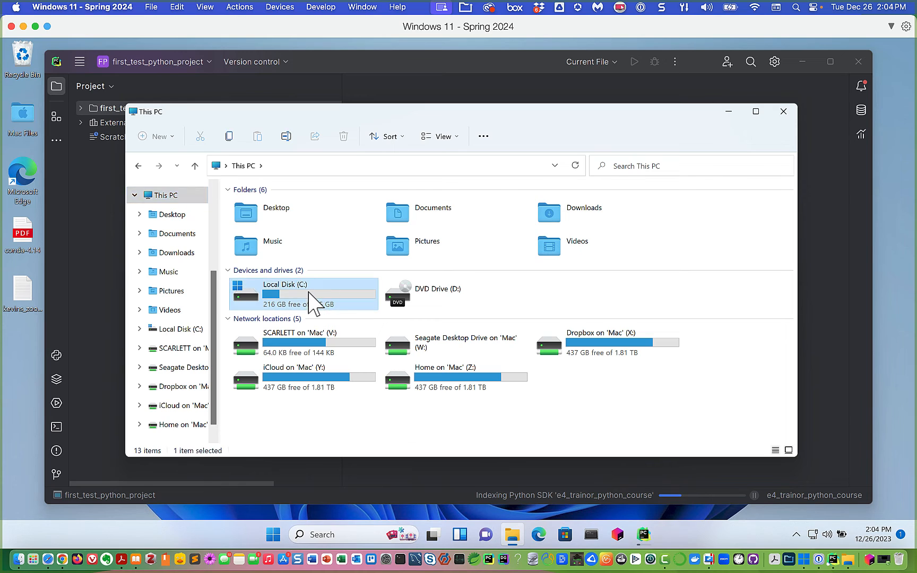
{"action": "double_click", "coordinate": [308, 292]}
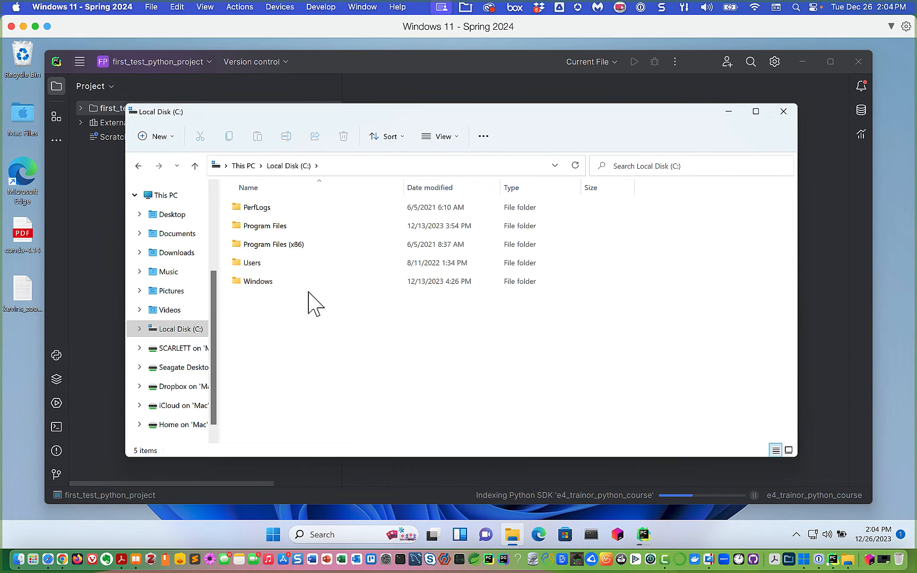
- Go through Users and the home folder into PycharmProjects\first_test_python_project, then minimize Explorer
{"action": "double_click", "coordinate": [253, 263]}
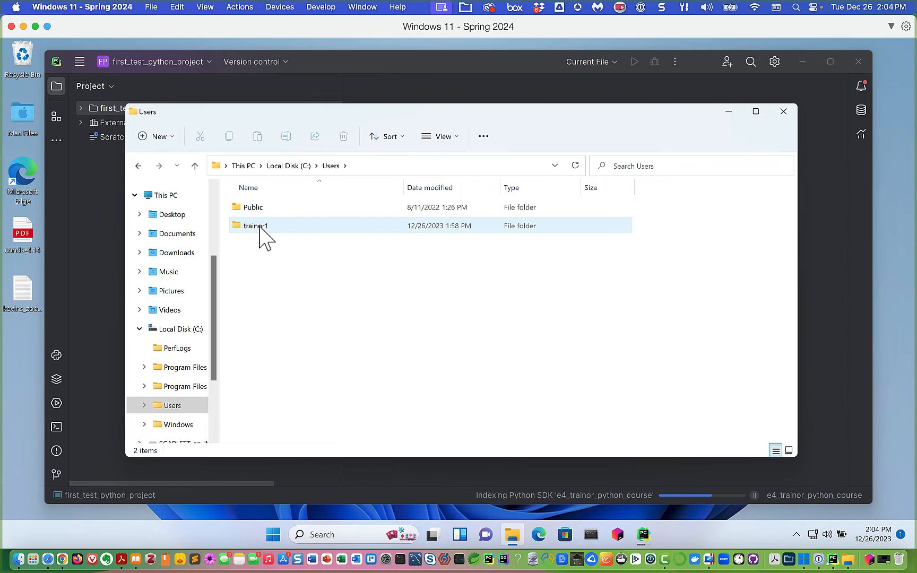
{"action": "double_click", "coordinate": [260, 227]}
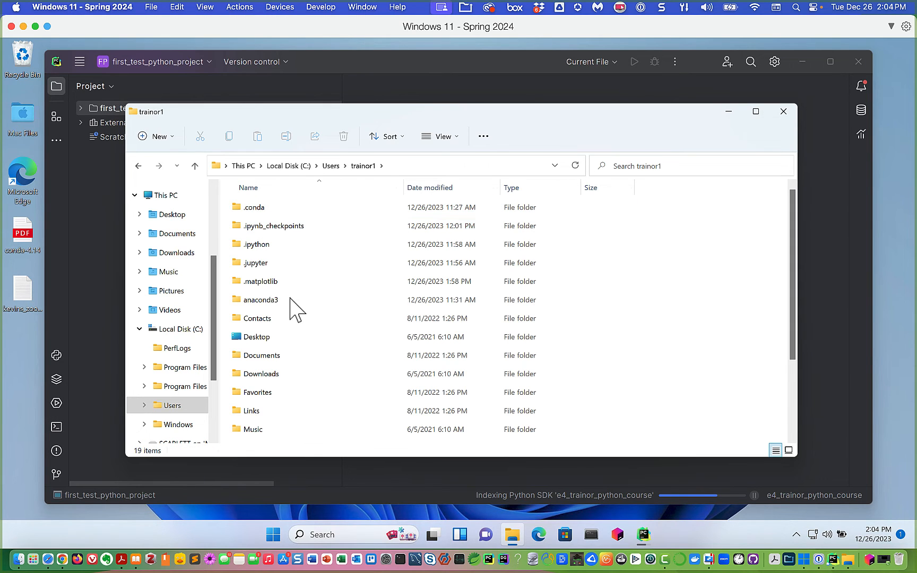
{"action": "scroll", "coordinate": [289, 342], "scroll_direction": "down", "scroll_amount": 2}
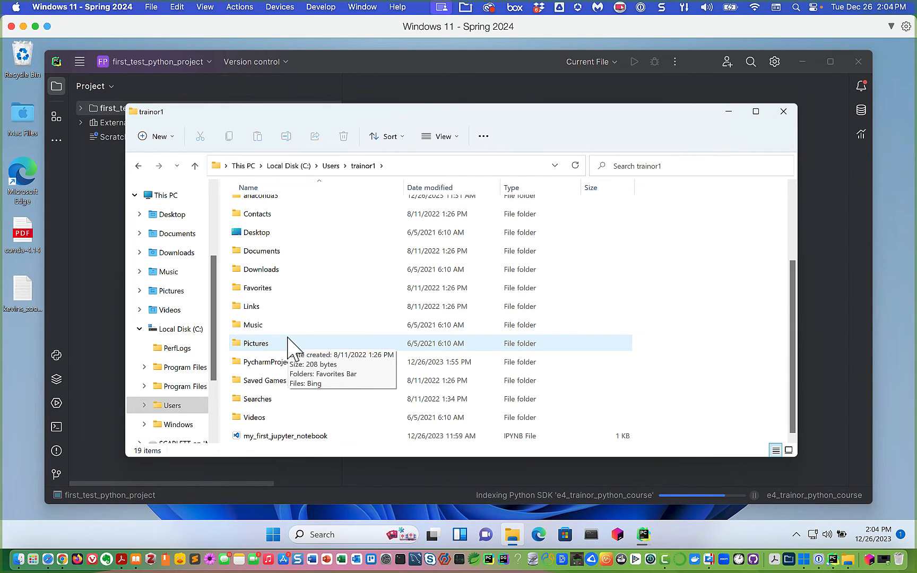
{"action": "left_click", "coordinate": [293, 361]}
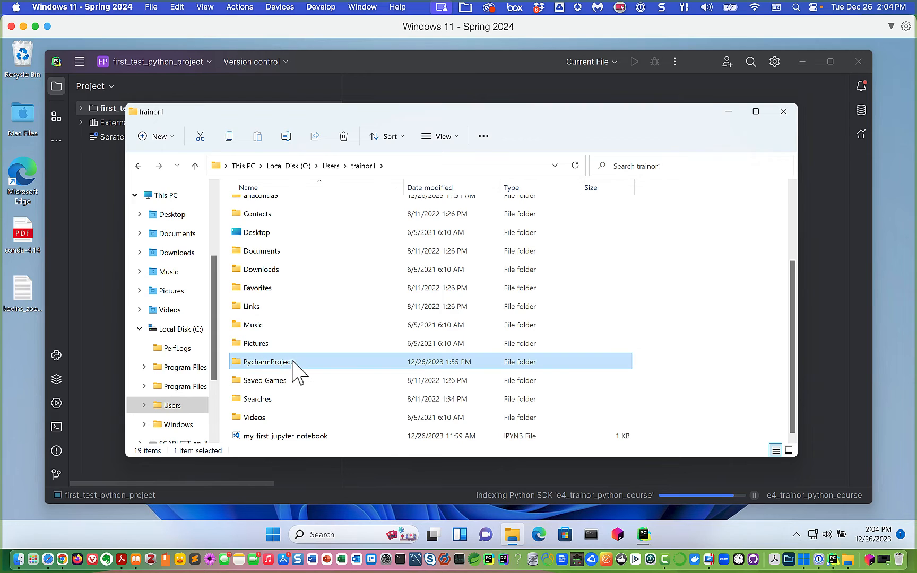
{"action": "double_click", "coordinate": [293, 361]}
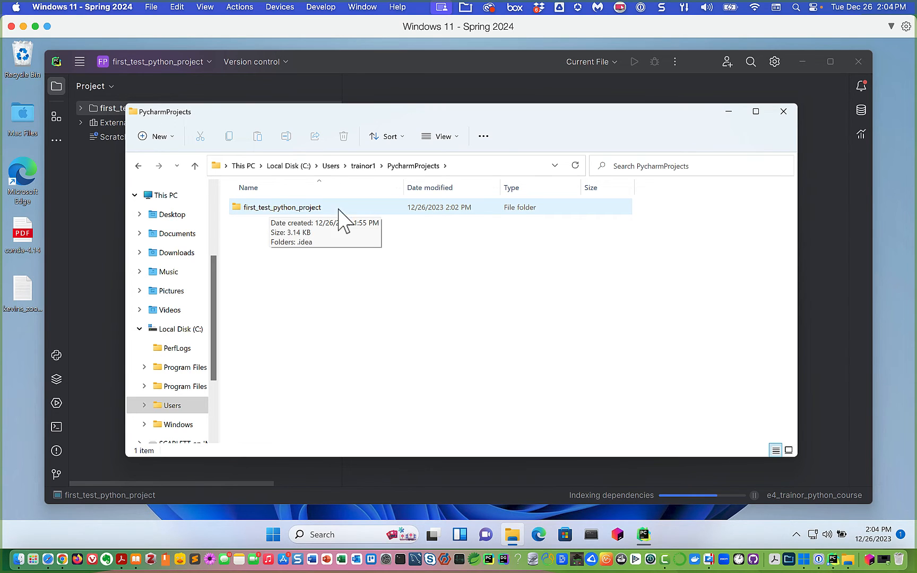
{"action": "double_click", "coordinate": [241, 208]}
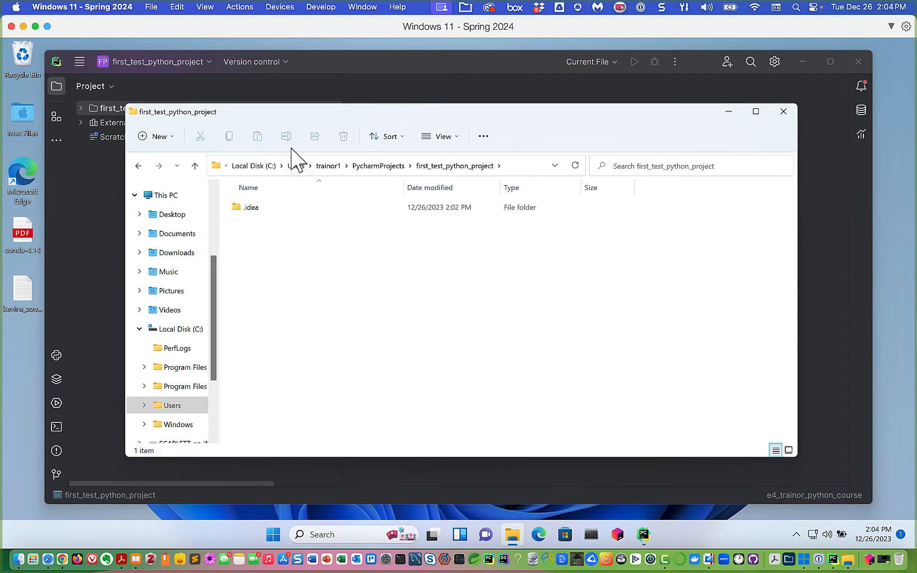
{"action": "left_click", "coordinate": [730, 114]}
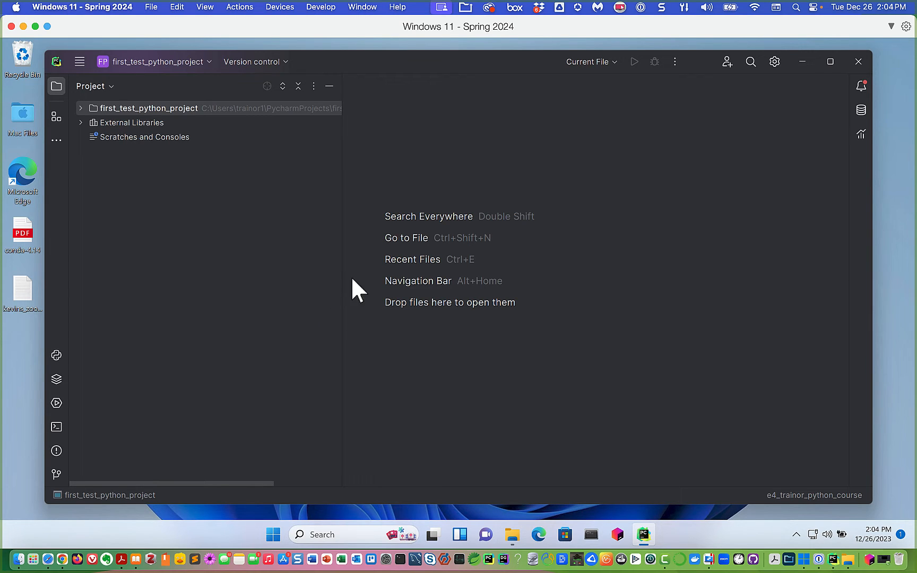
- Narrow the Project panel and choose New > Python File on the first_test_python_project root
{"action": "left_click_drag", "start_coordinate": [342, 276], "coordinate": [288, 281]}
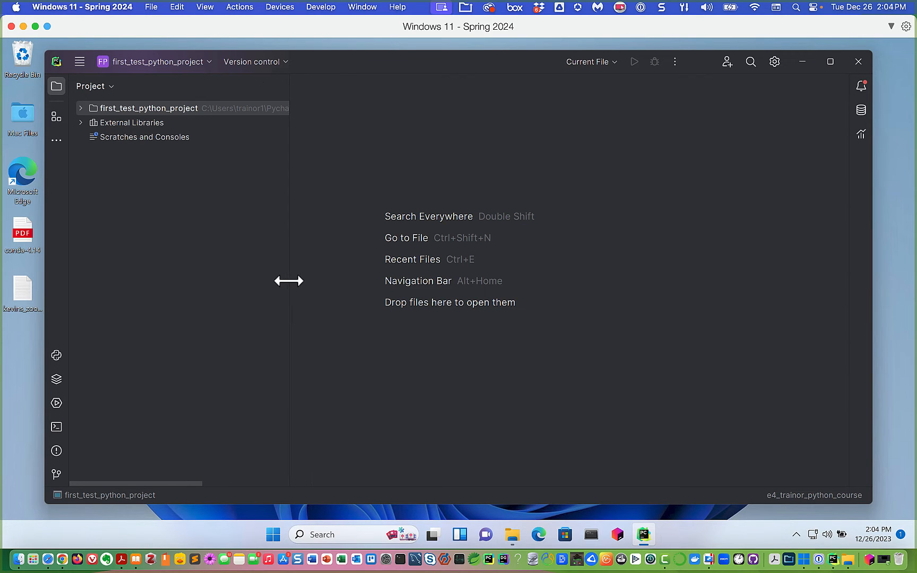
{"action": "left_click", "coordinate": [137, 108]}
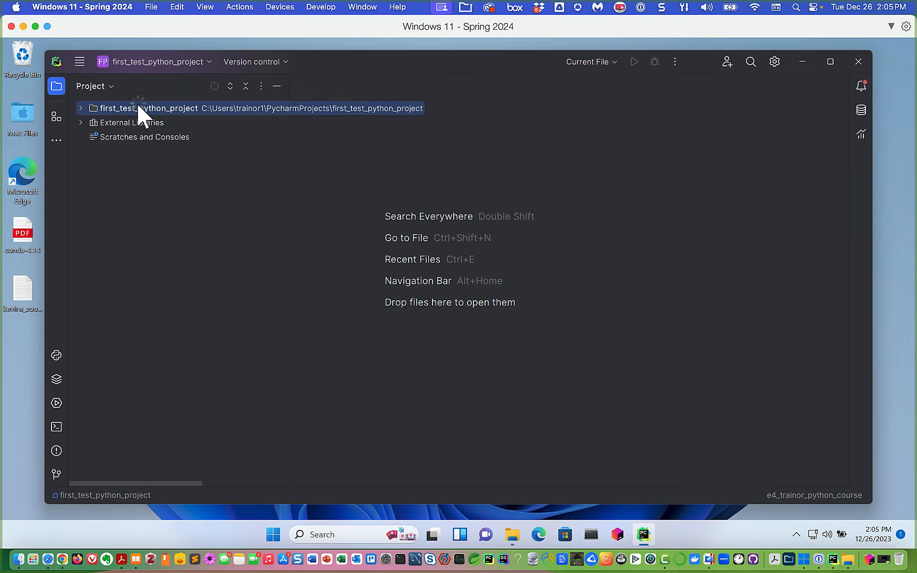
{"action": "right_click", "coordinate": [138, 103]}
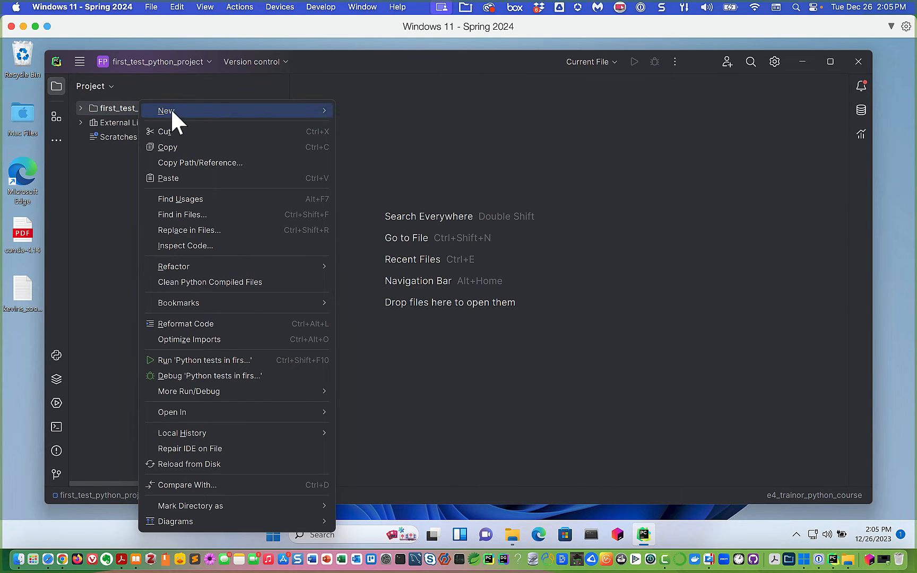
{"action": "mouse_move", "coordinate": [170, 109]}
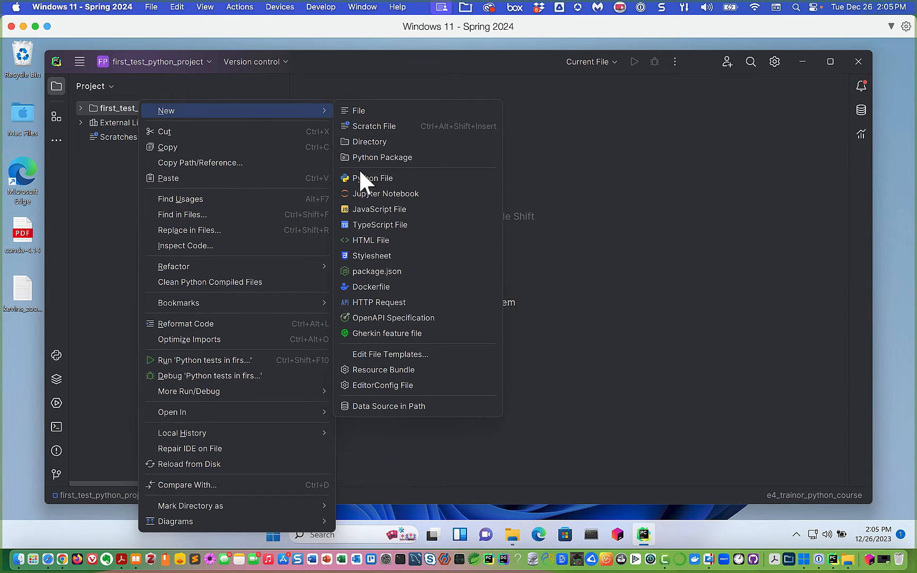
{"action": "left_click", "coordinate": [372, 179]}
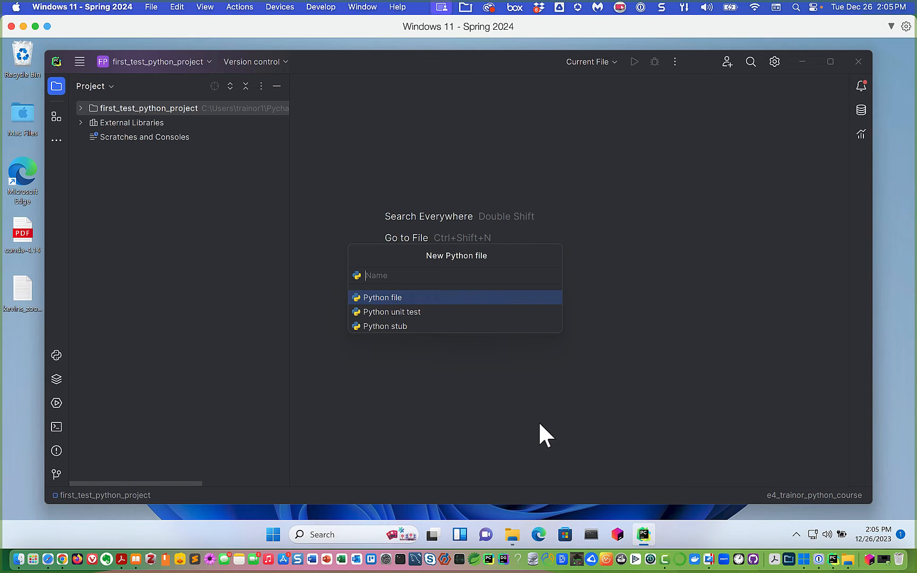
- Name the new Python file goodbye_cruel_world and create it
{"action": "type", "text": "goodbye_cruel_world"}
{"action": "key", "text": "Return"}
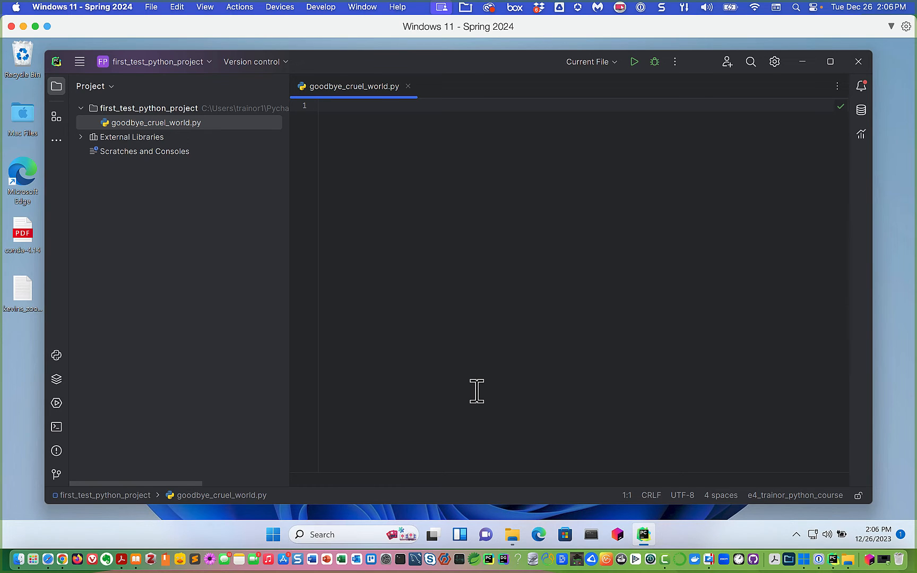
- Write the docstring """Demonstration program to show printing a line""" on line 1, then add a blank line
{"action": "type", "text": "\""}
{"action": "type", "text": "\"\""}
{"action": "type", "text": "Demonstr"}
{"action": "type", "text": "ation prog"}
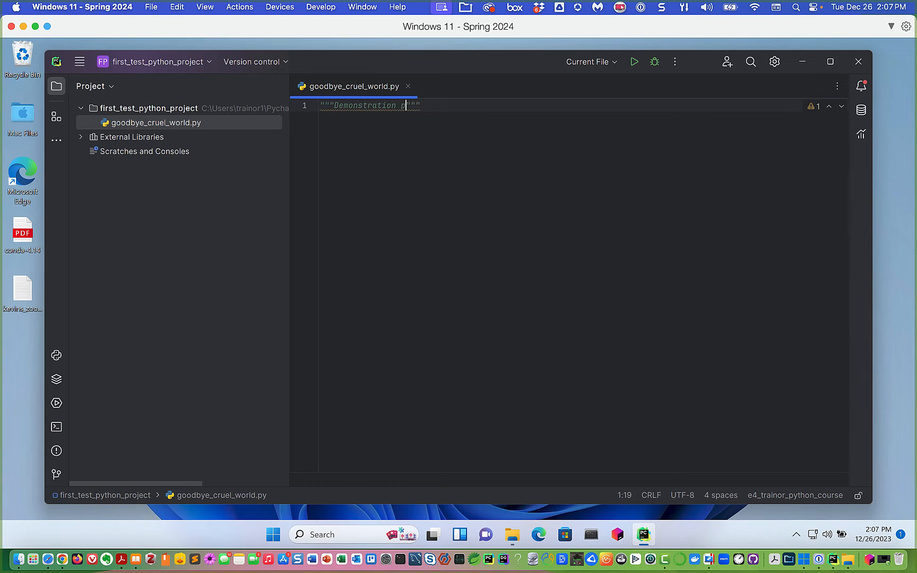
{"action": "type", "text": "ram to show "}
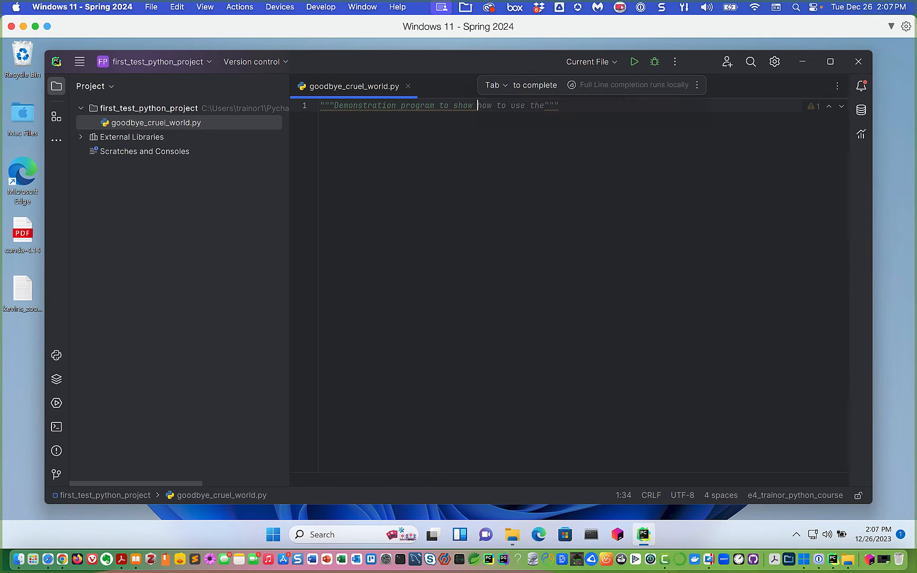
{"action": "type", "text": "printing a line"}
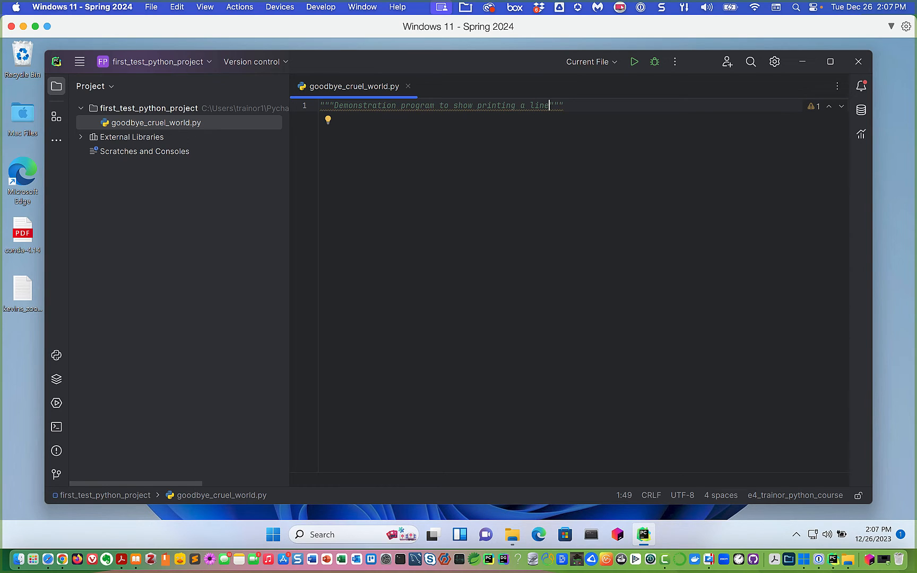
{"action": "key", "text": "Right"}
{"action": "key", "text": "Right"}
{"action": "key", "text": "Right"}
{"action": "key", "text": "Return"}
{"action": "key", "text": "Return"}
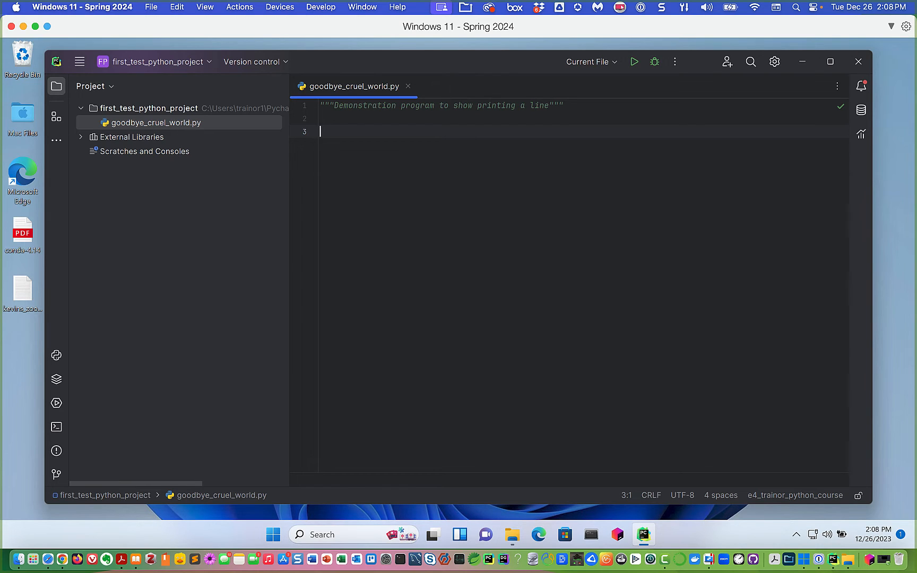
- Type def main(): on a new line below the docstring and start its indented body
{"action": "key", "text": "Return"}
{"action": "type", "text": "def main"}
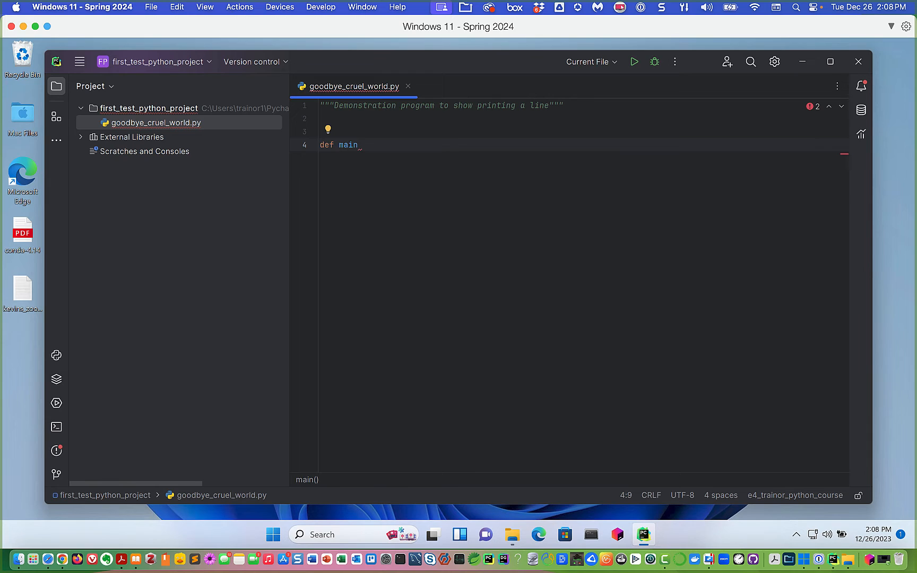
{"action": "type", "text": "("}
{"action": "type", "text": ":"}
{"action": "key", "text": "Return"}
{"action": "key", "text": "F11"}
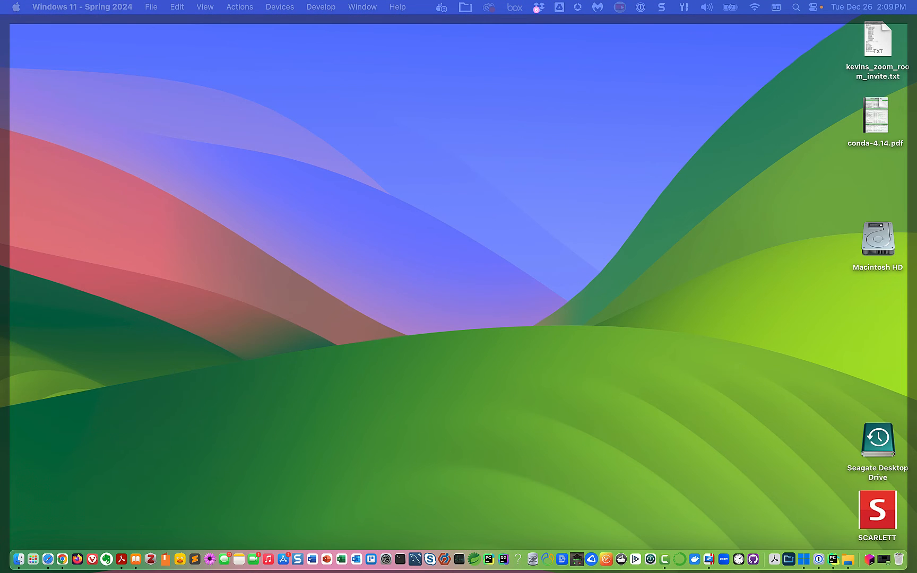
{"action": "key", "text": "F11"}
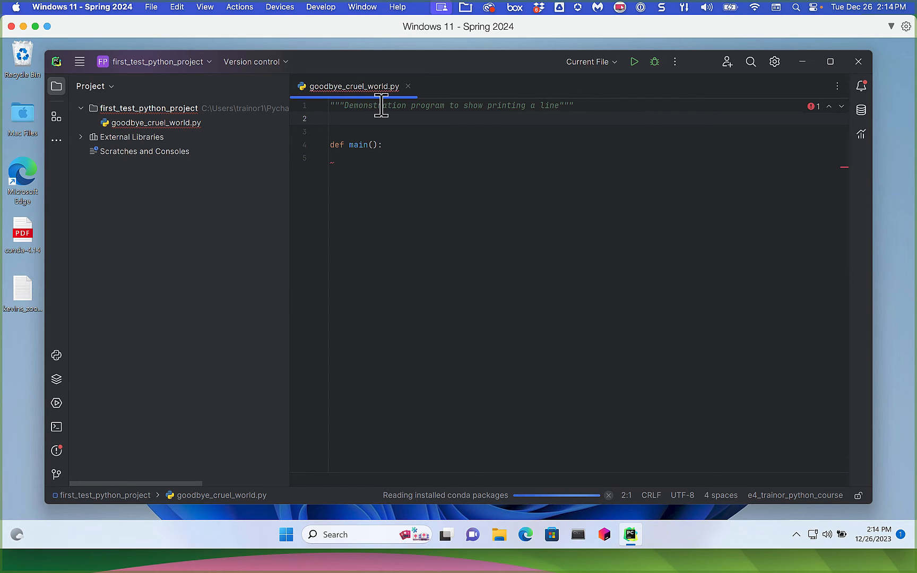
- Place the cursor on an indented body line inside main() on line 5
{"action": "left_click", "coordinate": [595, 105]}
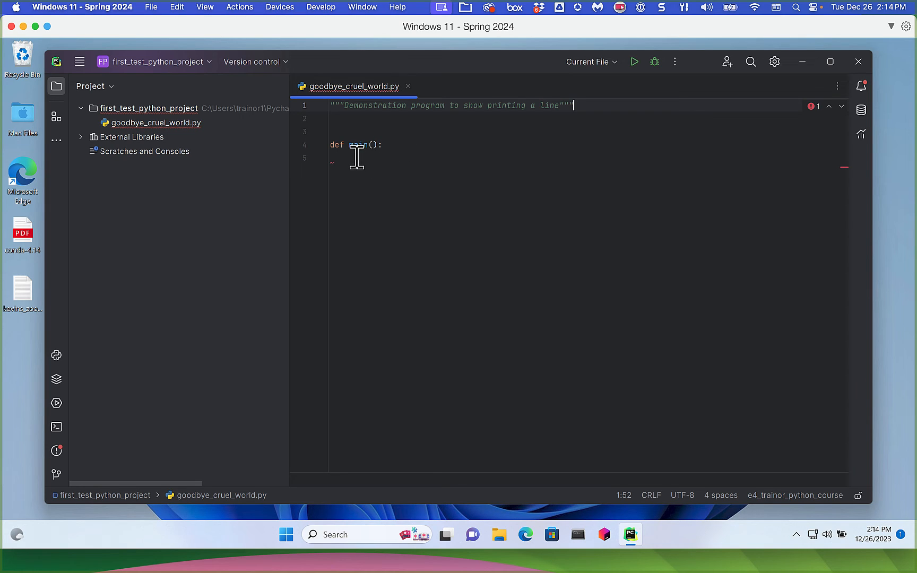
{"action": "left_click", "coordinate": [390, 144]}
{"action": "key", "text": "Return"}
{"action": "key", "text": "ctrl+space"}
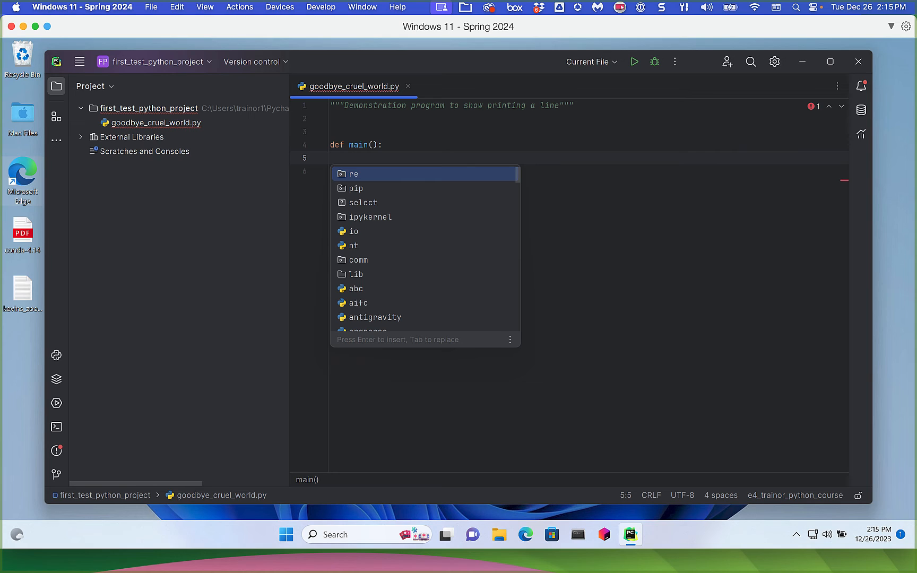
{"action": "left_click", "coordinate": [399, 407]}
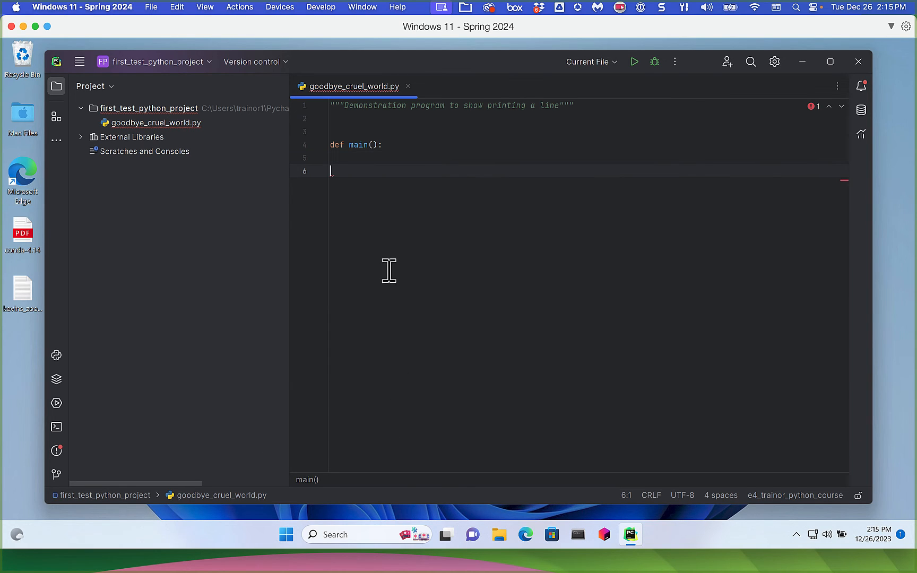
{"action": "left_click", "coordinate": [376, 147]}
{"action": "left_click", "coordinate": [390, 169]}
{"action": "left_click", "coordinate": [390, 160]}
- Write print('Goodbye, Cruel World!') by editing the accepted Hello World completion
{"action": "type", "text": "print"}
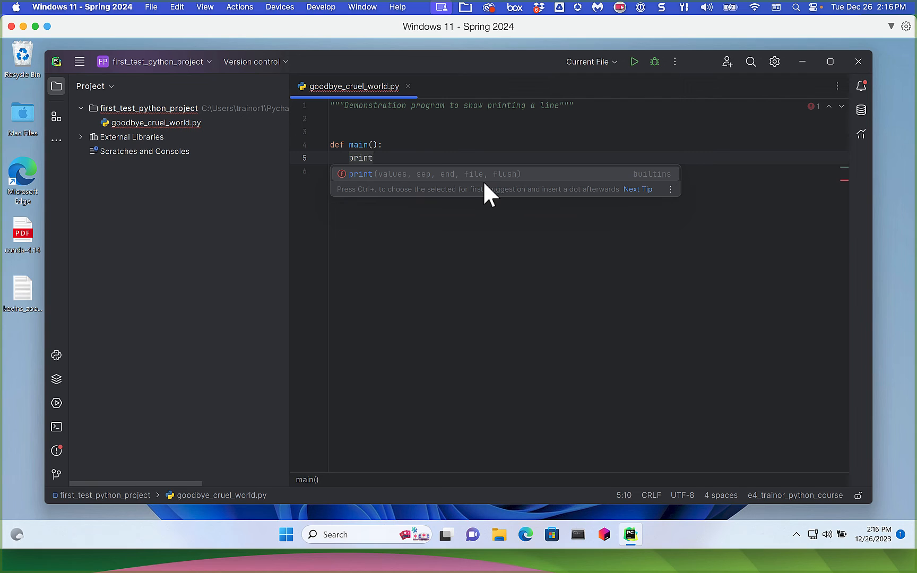
{"action": "type", "text": "("}
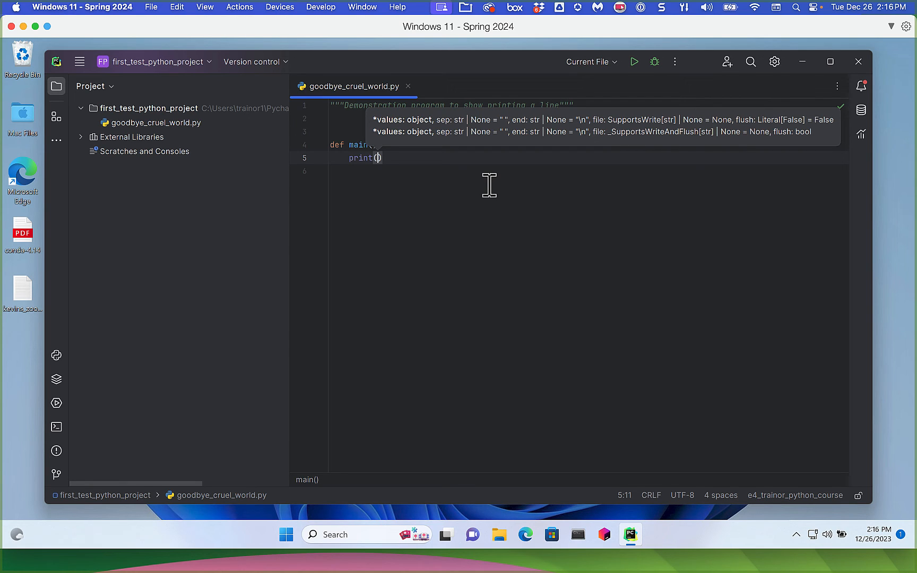
{"action": "type", "text": "'"}
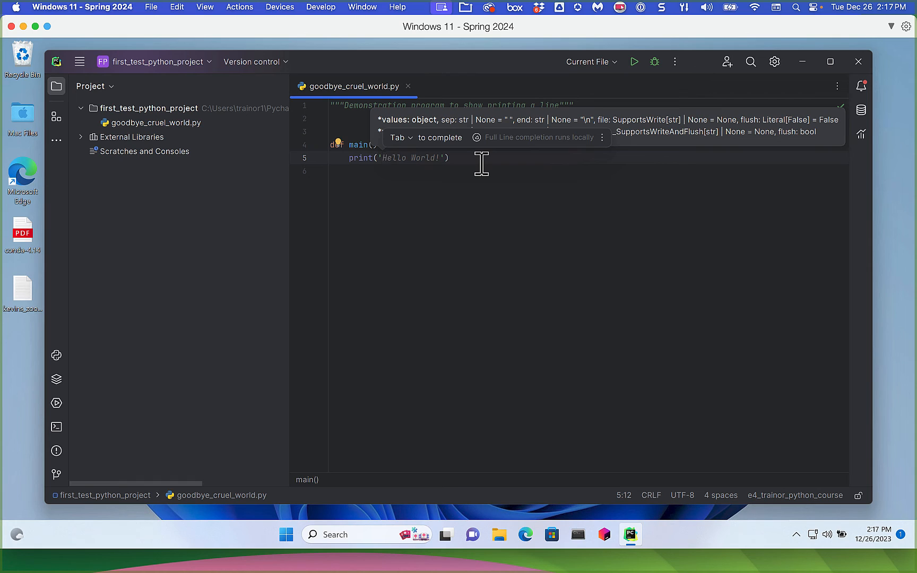
{"action": "key", "text": "Tab"}
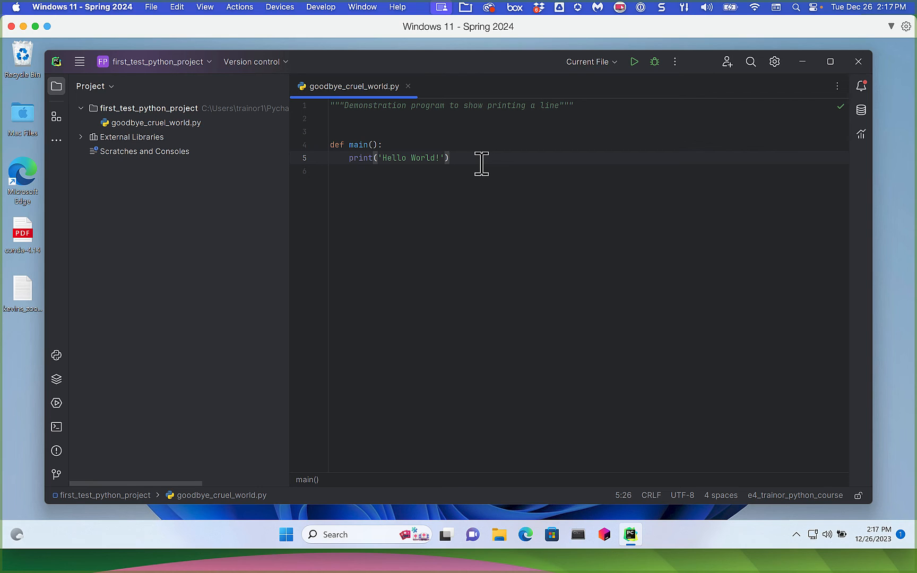
{"action": "key", "text": "Left"}
{"action": "key", "text": "Left"}
{"action": "key", "text": "Left"}
{"action": "key", "text": "Left"}
{"action": "key", "text": "Left"}
{"action": "key", "text": "Left"}
{"action": "key", "text": "Left"}
{"action": "key", "text": "Left"}
{"action": "key", "text": "Left"}
{"action": "key", "text": "BackSpace"}
{"action": "key", "text": "BackSpace"}
{"action": "key", "text": "BackSpace"}
{"action": "key", "text": "BackSpace"}
{"action": "key", "text": "BackSpace"}
{"action": "type", "text": "Goodbye, Cruel"}
{"action": "left_click", "coordinate": [523, 161]}
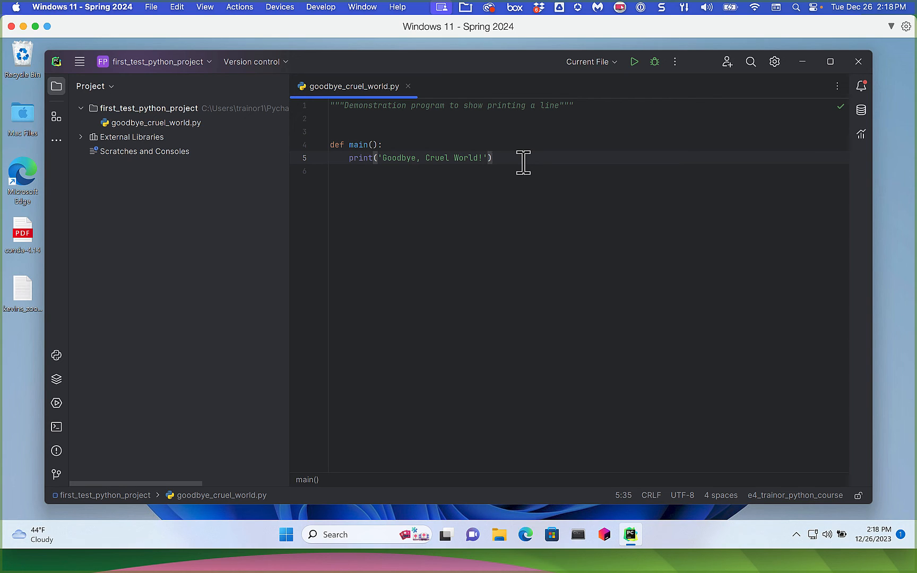
{"action": "key", "text": "Return"}
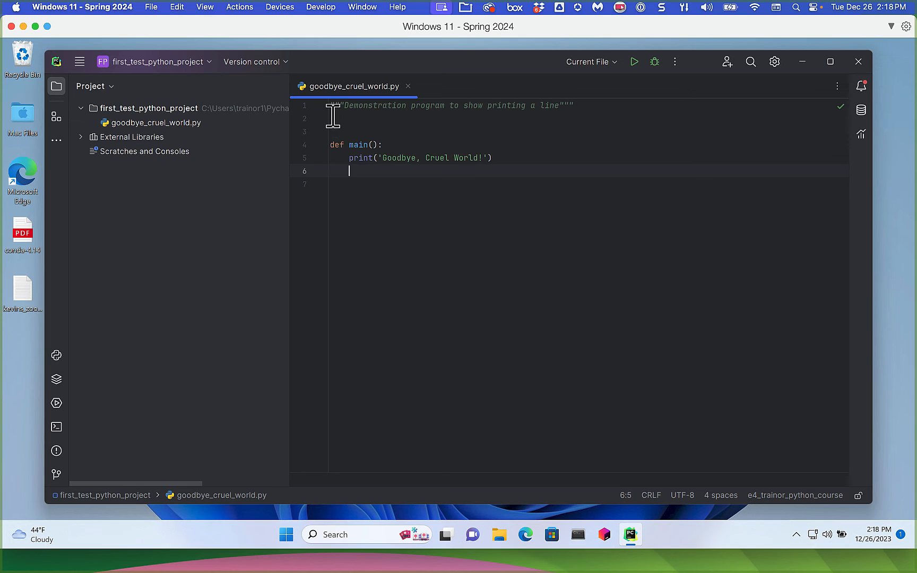
- Add a top-level main() call on line 8, rejecting the suggested duplicate print line
{"action": "left_click", "coordinate": [334, 182]}
{"action": "key", "text": "Return"}
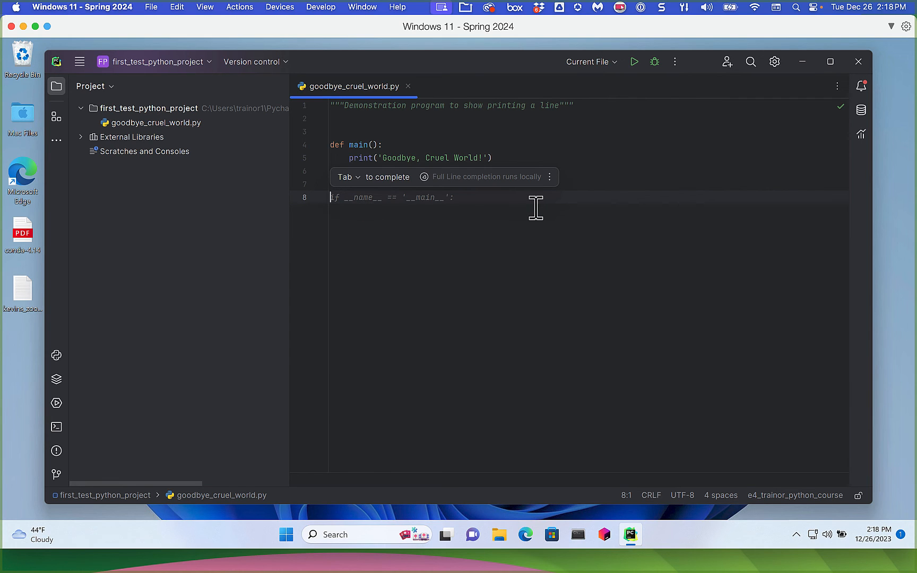
{"action": "type", "text": "main"}
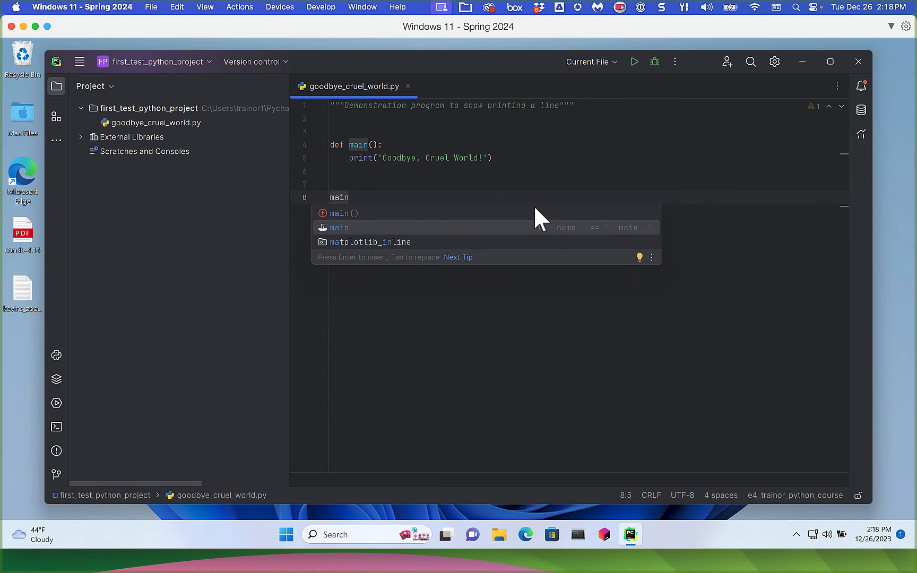
{"action": "key", "text": "Escape"}
{"action": "type", "text": "("}
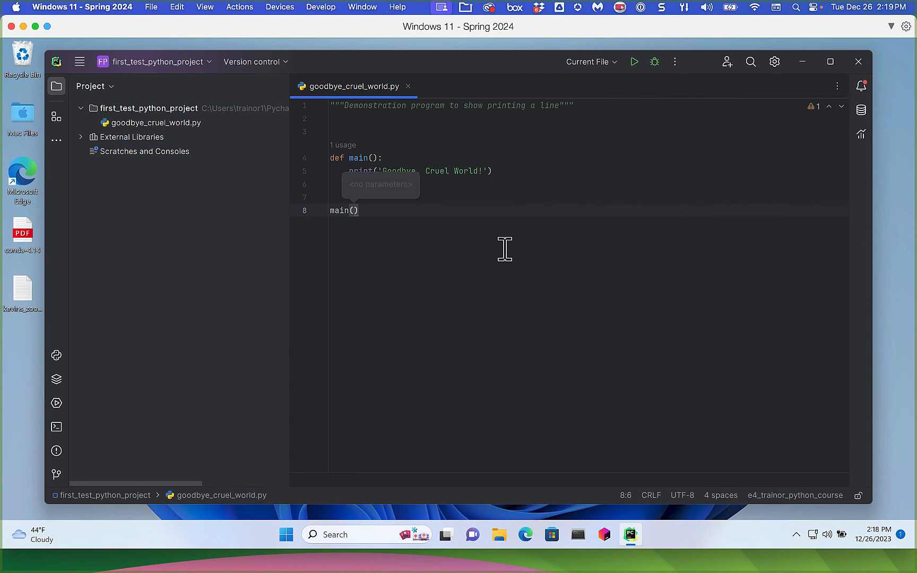
{"action": "left_click", "coordinate": [372, 210]}
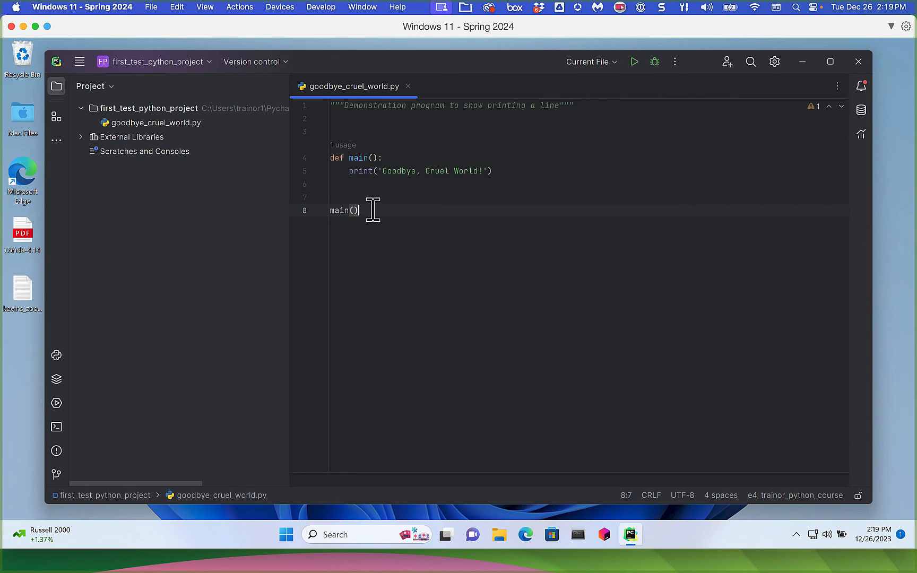
{"action": "key", "text": "Return"}
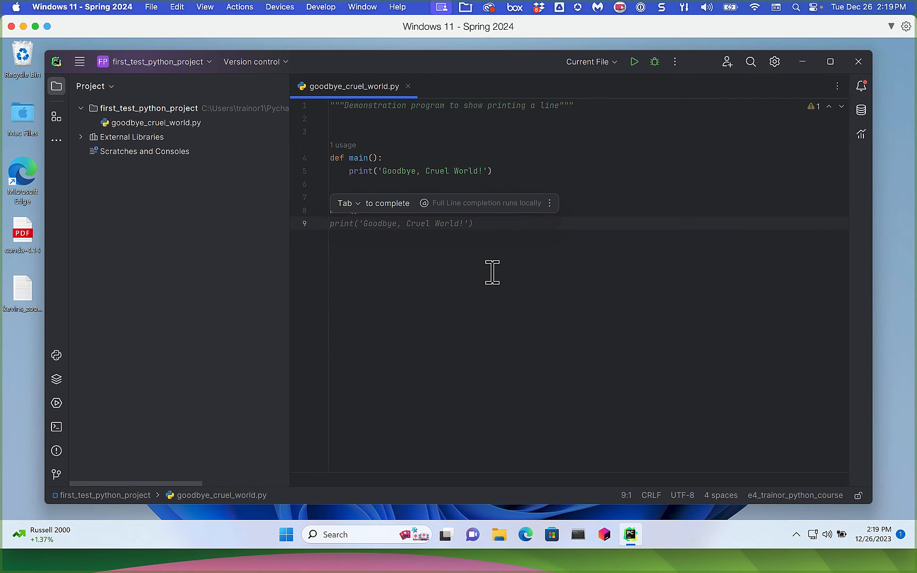
{"action": "key", "text": "Escape"}
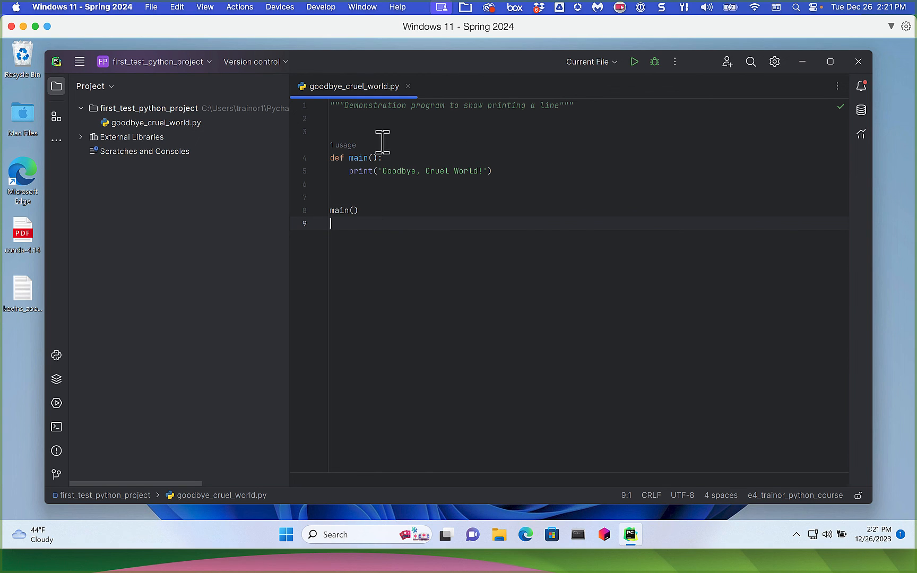
- Run goodbye_cruel_world.py twice from the editor's context menu, checking the 'Goodbye, Cruel World!' output
{"action": "mouse_move", "coordinate": [342, 210]}
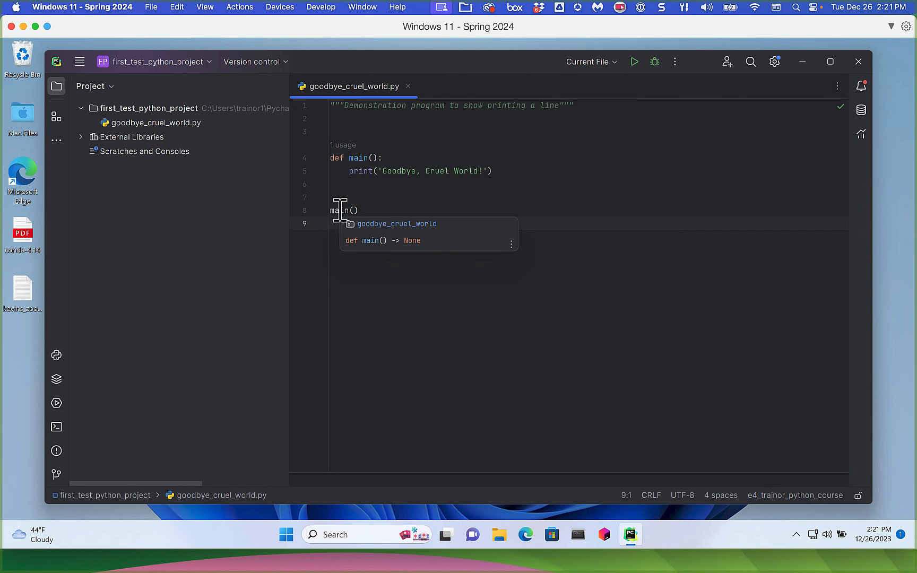
{"action": "right_click", "coordinate": [560, 245]}
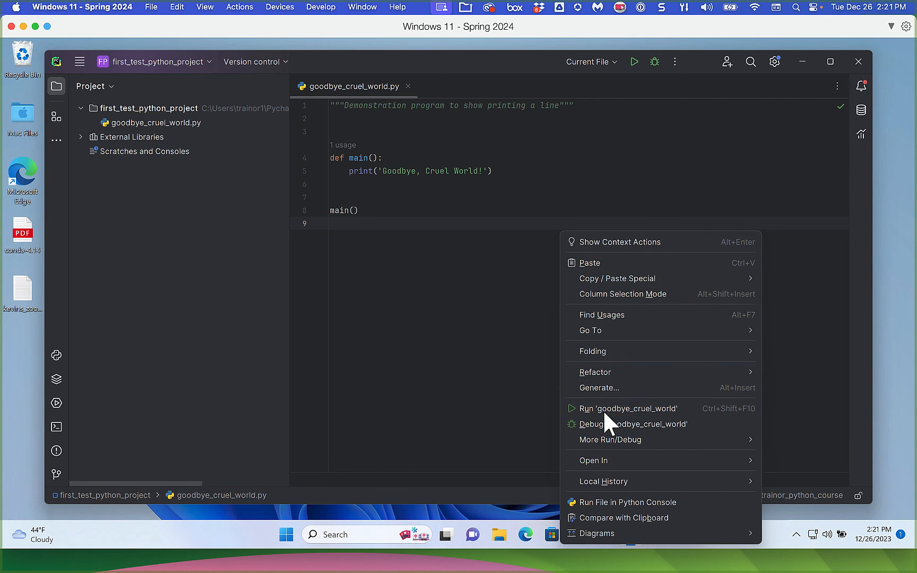
{"action": "left_click", "coordinate": [667, 408]}
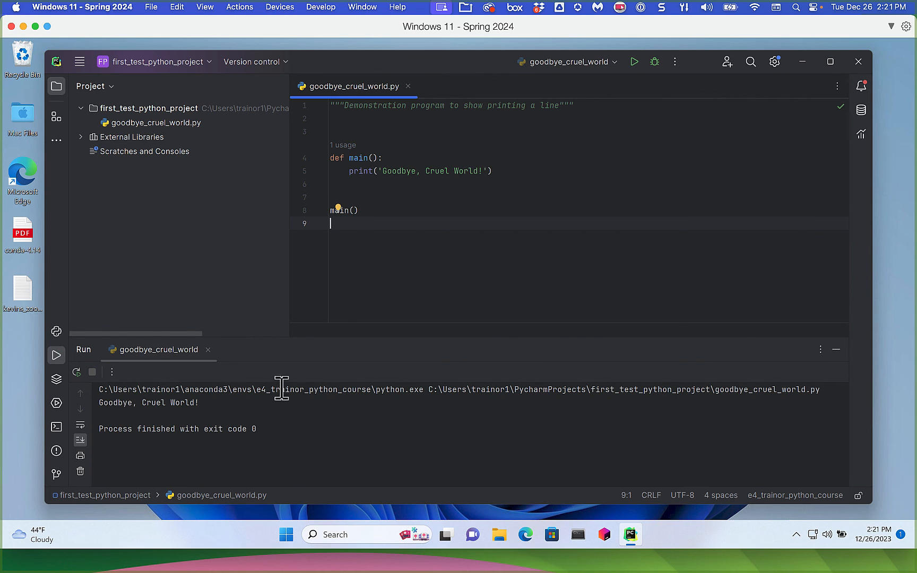
{"action": "left_click", "coordinate": [206, 402]}
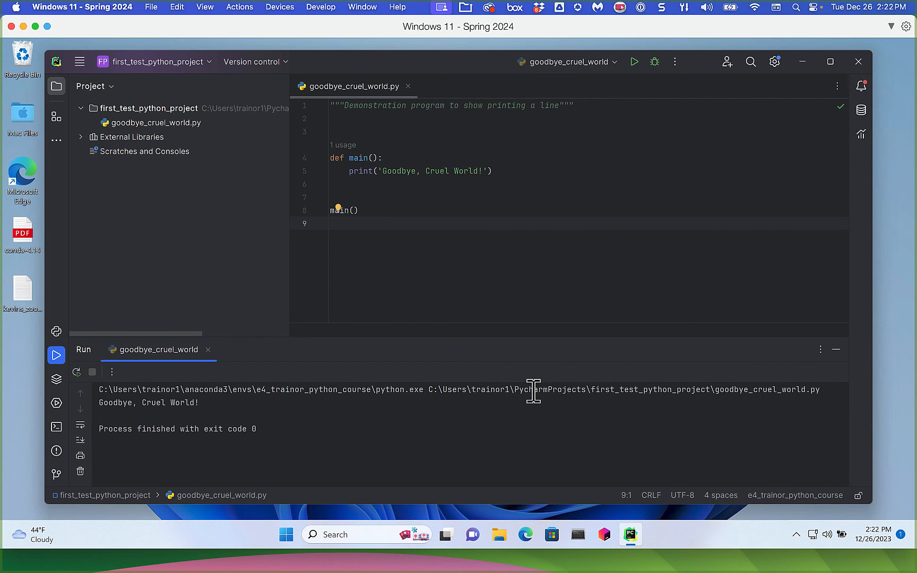
{"action": "right_click", "coordinate": [538, 221]}
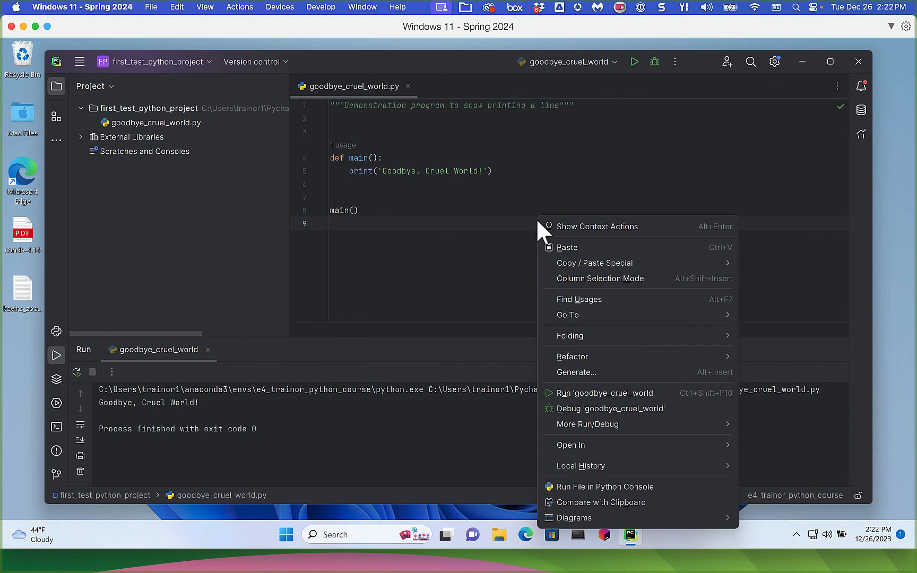
{"action": "left_click", "coordinate": [635, 392]}
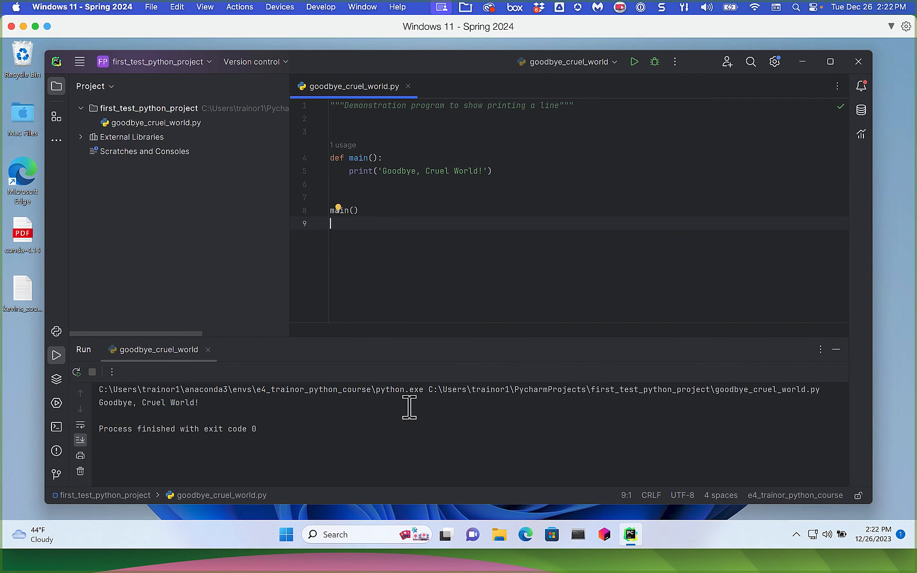
- In the built-in Terminal, run 'python goodbye_cruel_world.py' from the project folder
{"action": "left_click", "coordinate": [53, 426]}
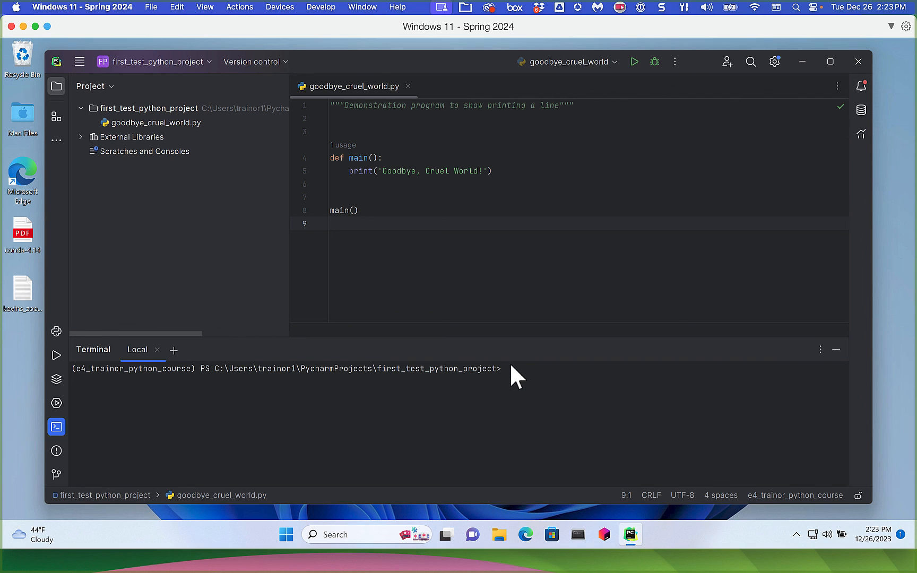
{"action": "mouse_move", "coordinate": [674, 559]}
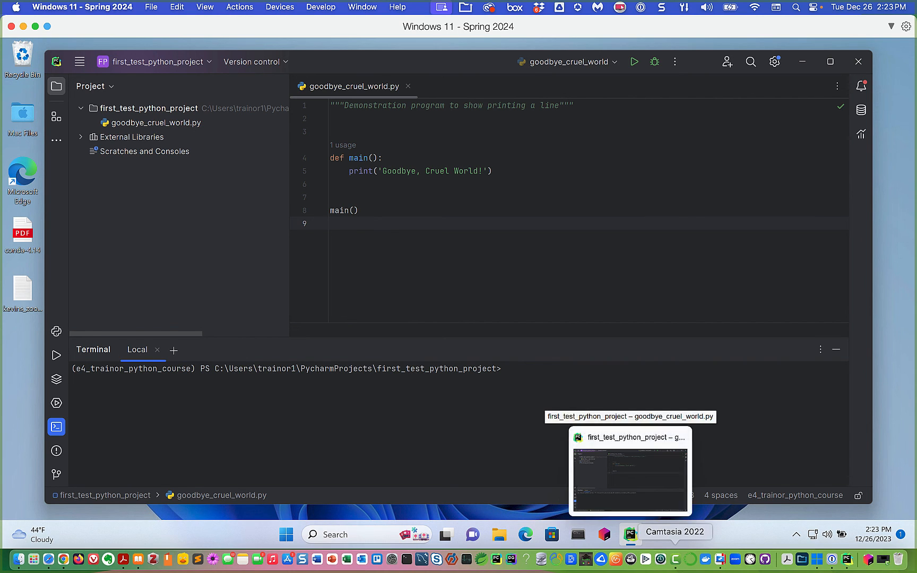
{"action": "type", "text": "python"}
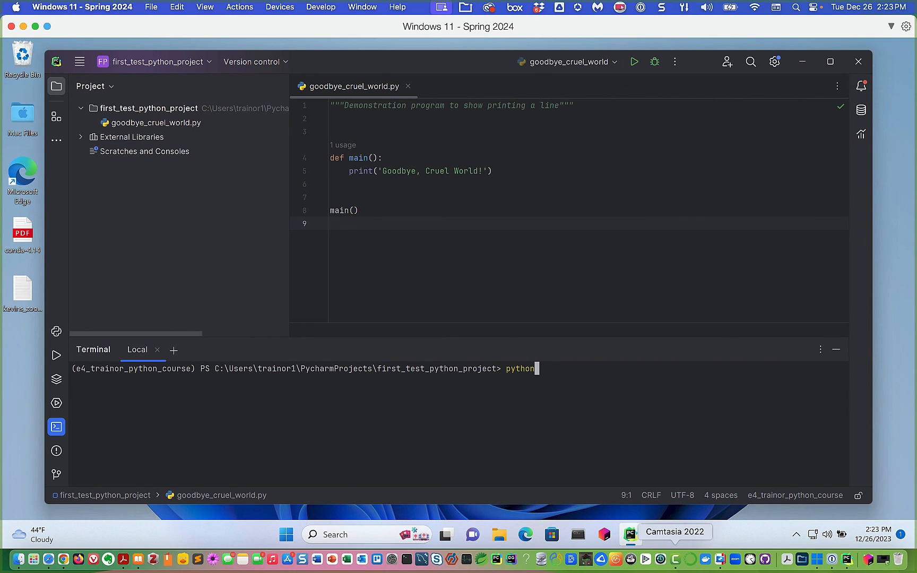
{"action": "type", "text": " goodbye_cruel_world.py"}
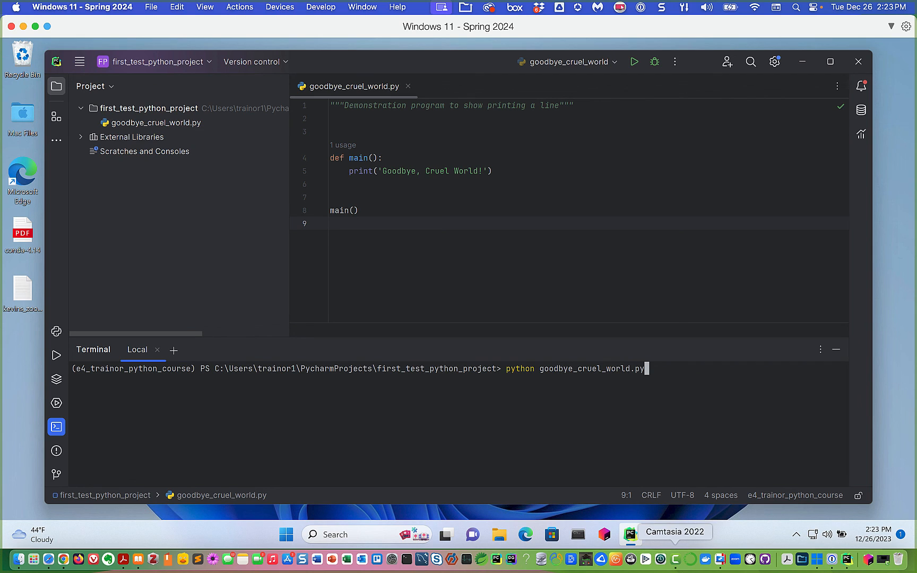
{"action": "key", "text": "Return"}
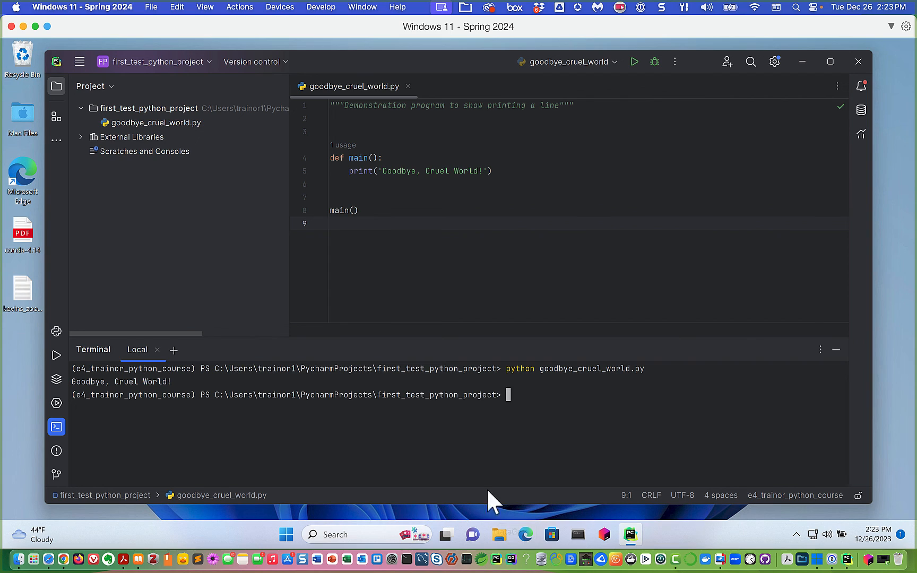
- Hide the Terminal, run goodbye_cruel_world.py from the editor, then rerun it for exit code 0
{"action": "left_click", "coordinate": [836, 349]}
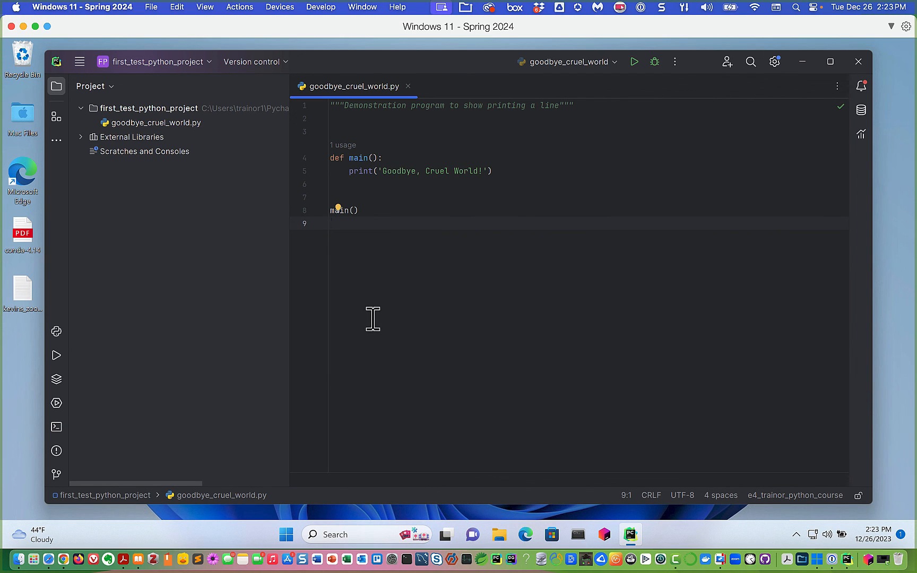
{"action": "right_click", "coordinate": [544, 231]}
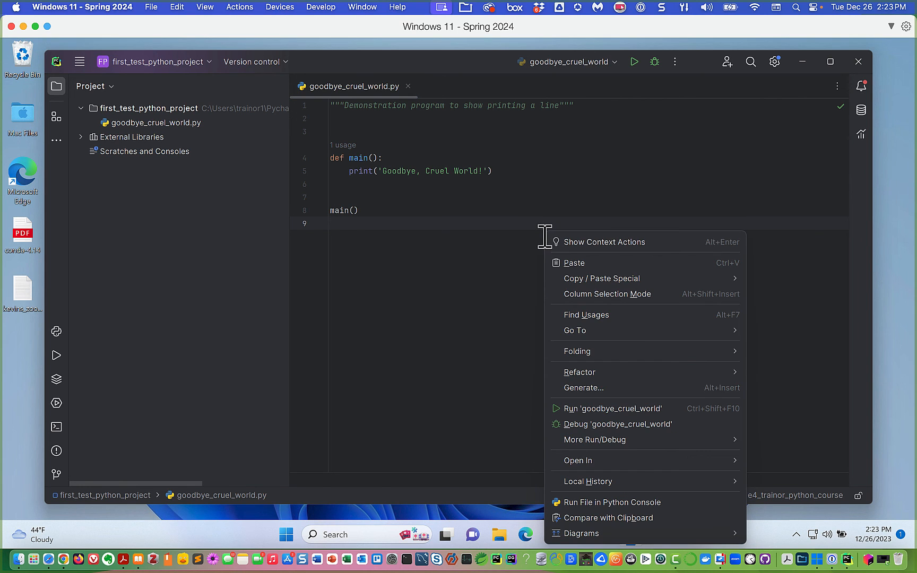
{"action": "left_click", "coordinate": [599, 406]}
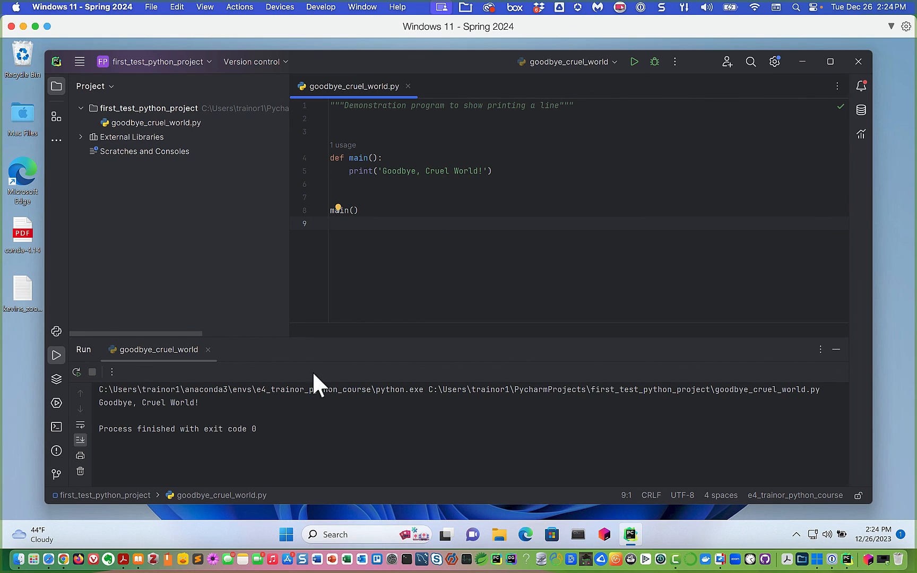
{"action": "left_click", "coordinate": [75, 371]}
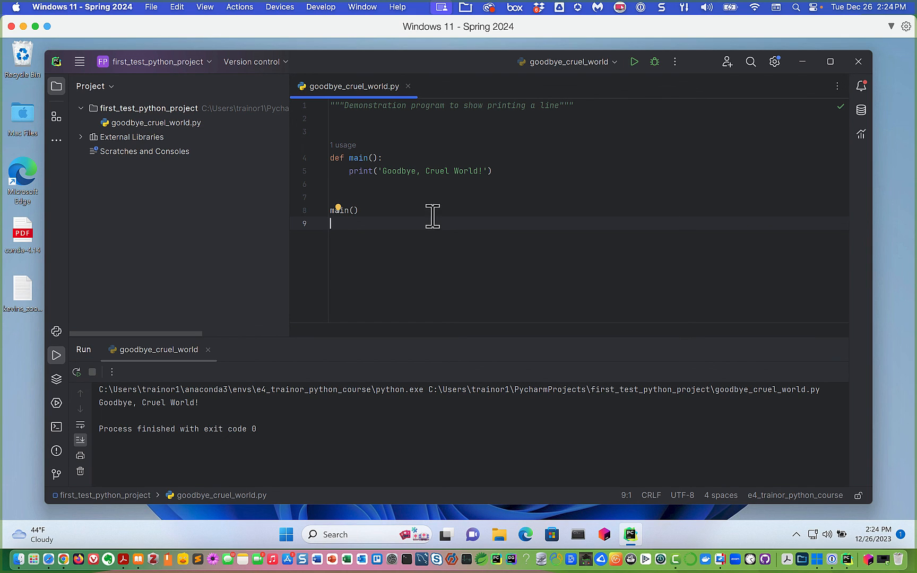
- Append ' Forever!!' after 'World!' on line 5 and rerun to print 'Goodbye, Cruel World! Forever!!'
{"action": "left_click", "coordinate": [482, 171]}
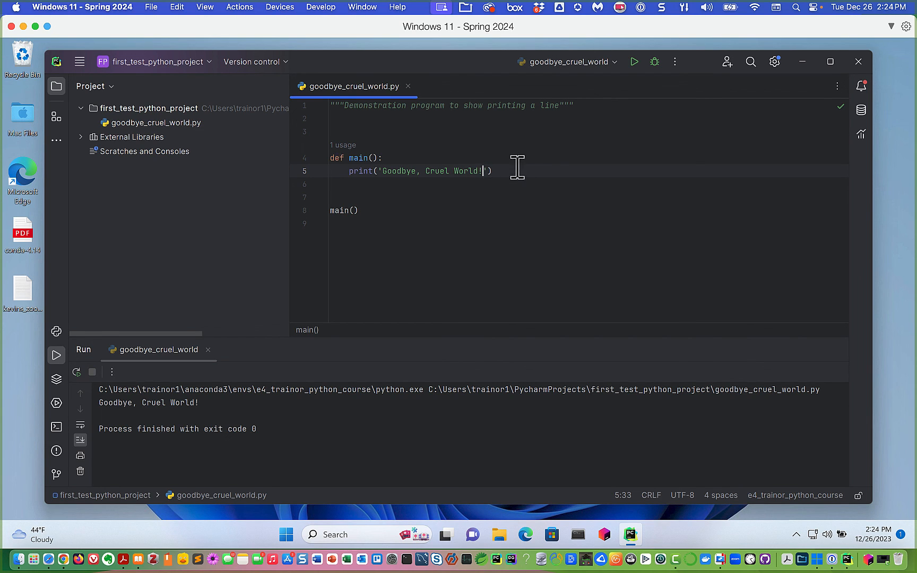
{"action": "type", "text": "Forever!!"}
{"action": "left_click", "coordinate": [364, 189]}
{"action": "left_click", "coordinate": [76, 371]}
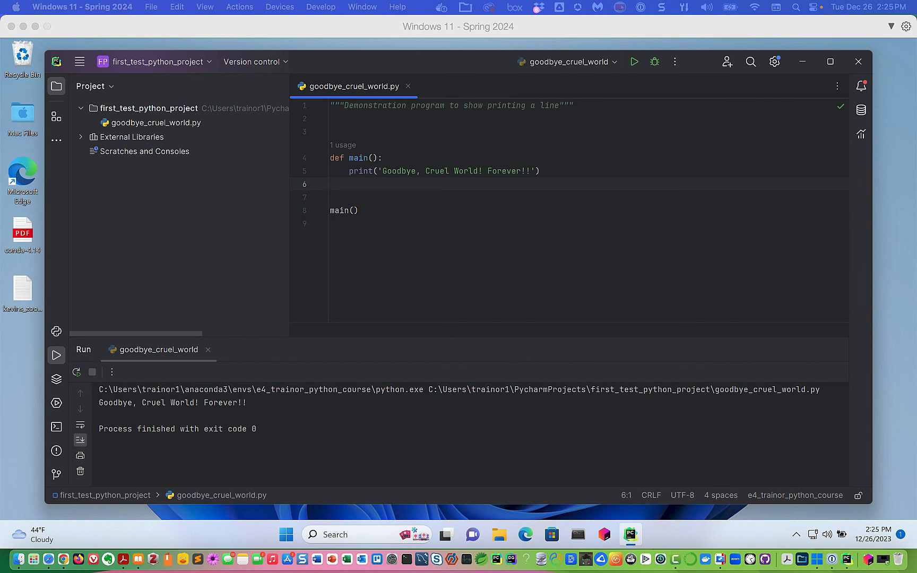
{"action": "key", "text": "F11"}
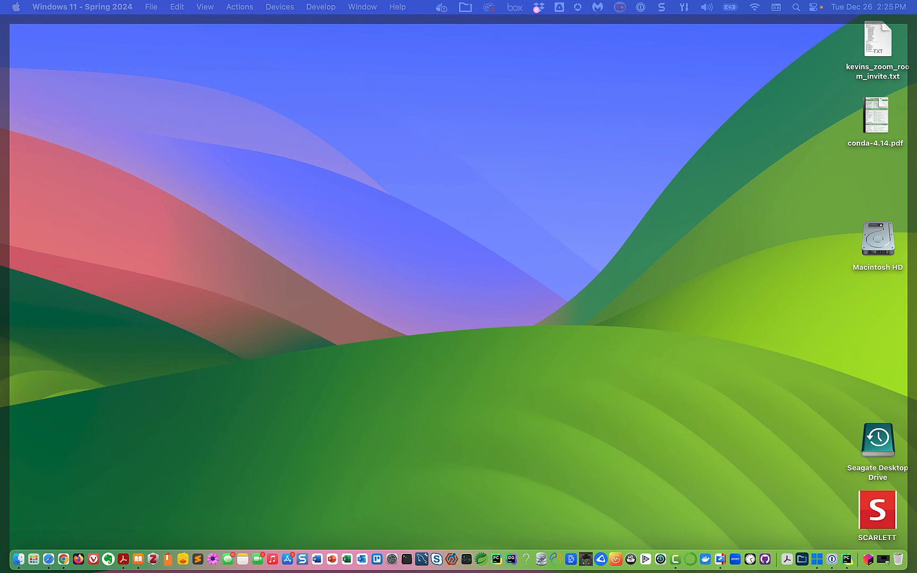
{"action": "key", "text": "F11"}
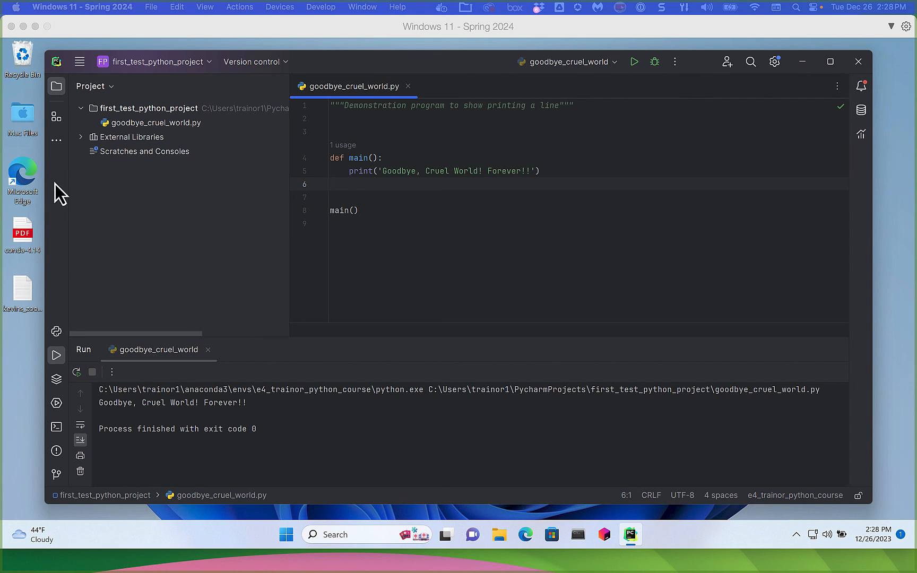
{"action": "left_click", "coordinate": [56, 87]}
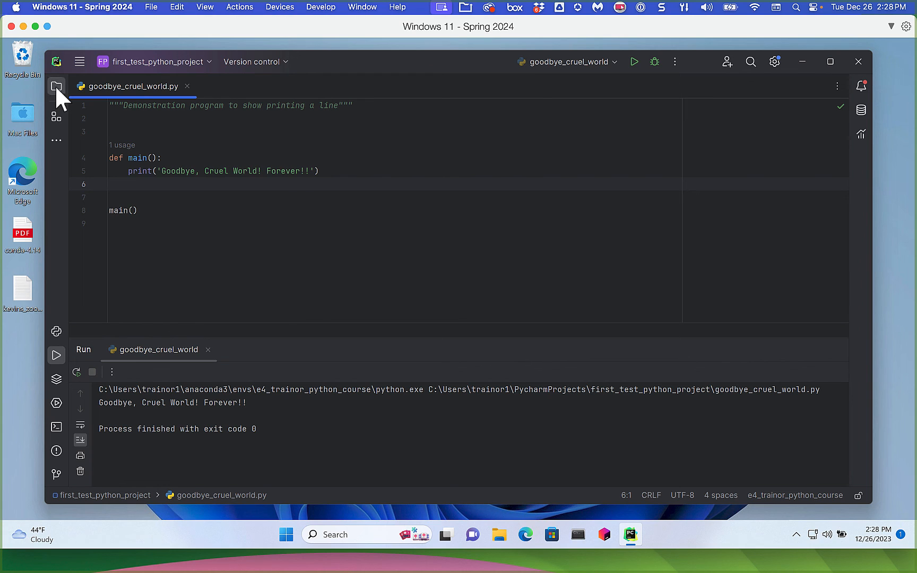
{"action": "left_click", "coordinate": [57, 87]}
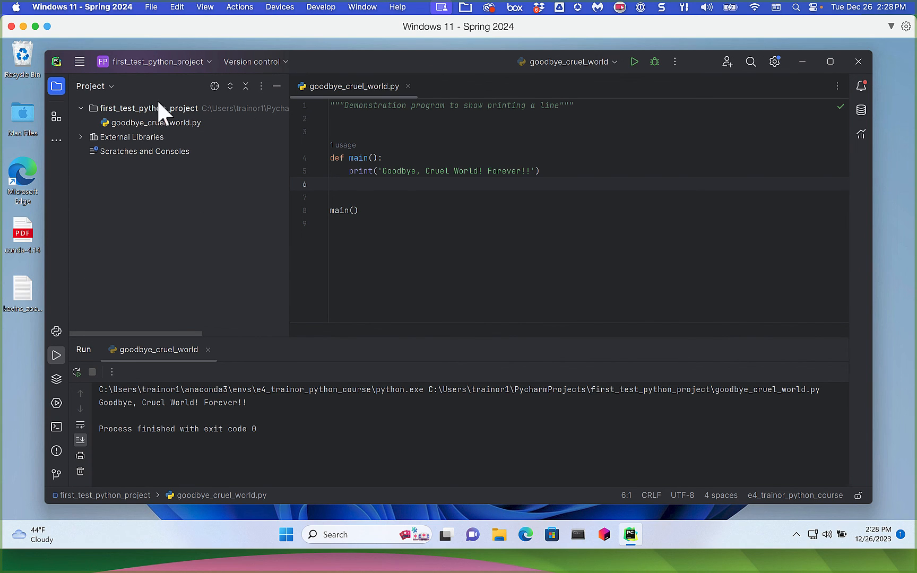